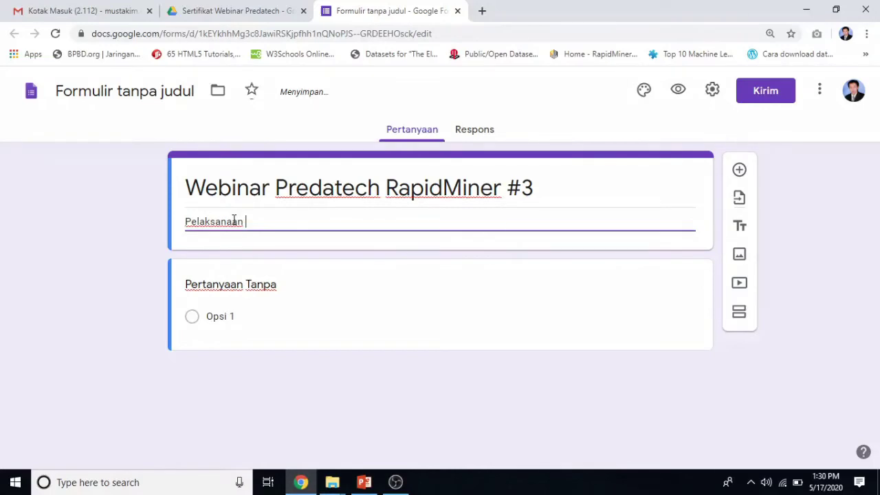
Complete the description with 'Pelaksanaan Senin 18 Mei 2020' and a new line 'Waktu 10.00 s.d Selesai'.
text(Senin 18 Mei 2020)
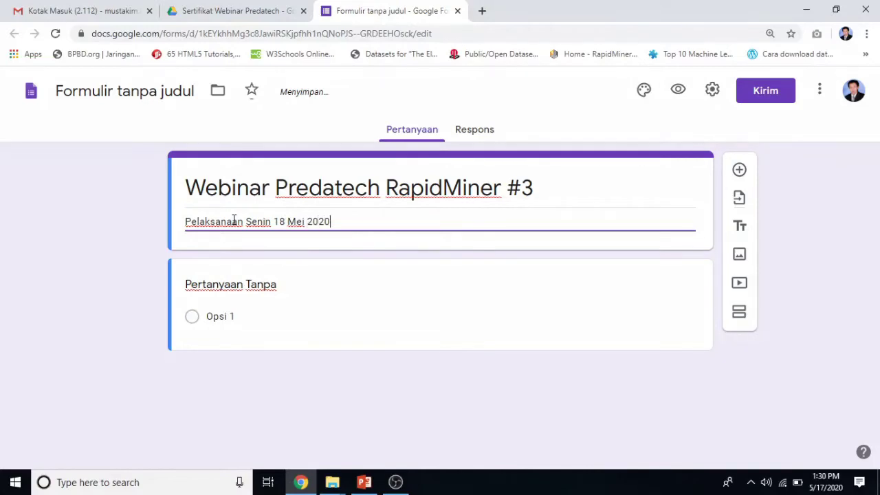
key(Return)
text(Wak)
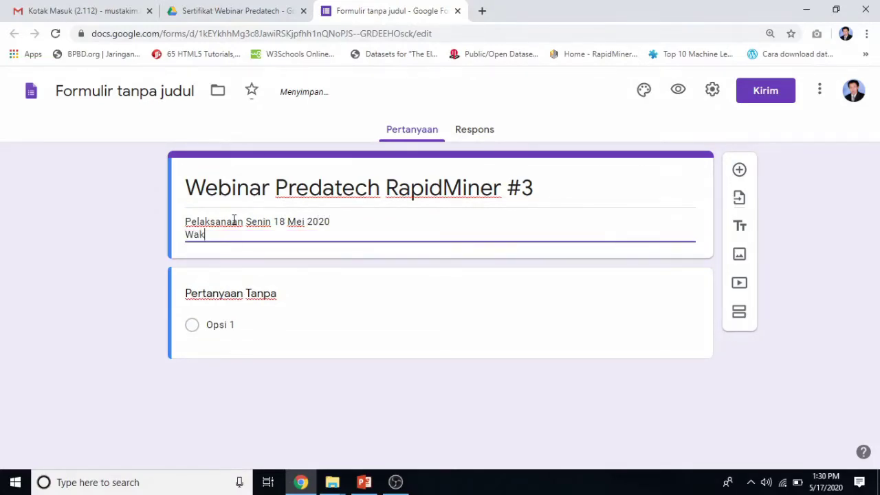
text(tu 10.00 s.d Sel)
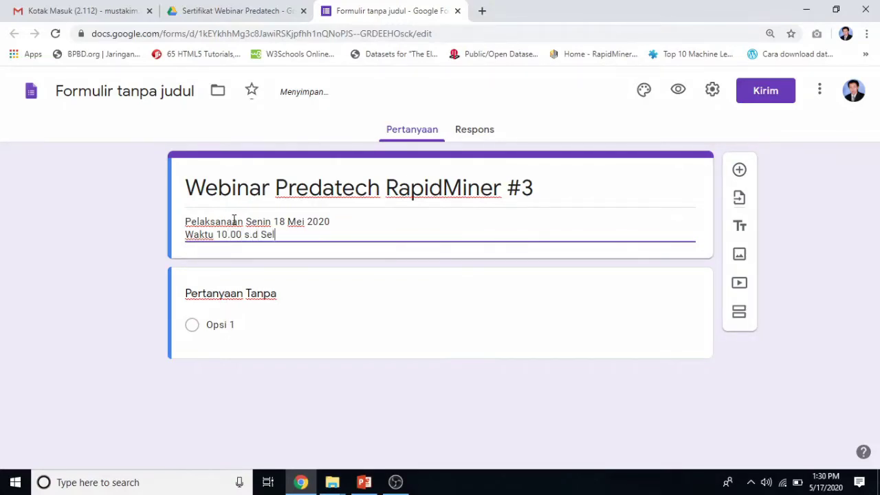
text(esai)
click(214, 296)
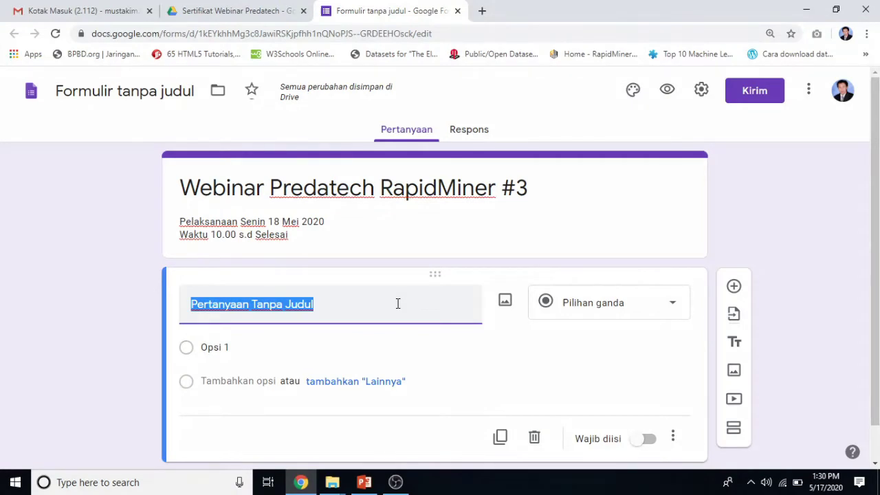
Title the first question 'Nama Lengkap', make it required, and duplicate it.
text(Nama)
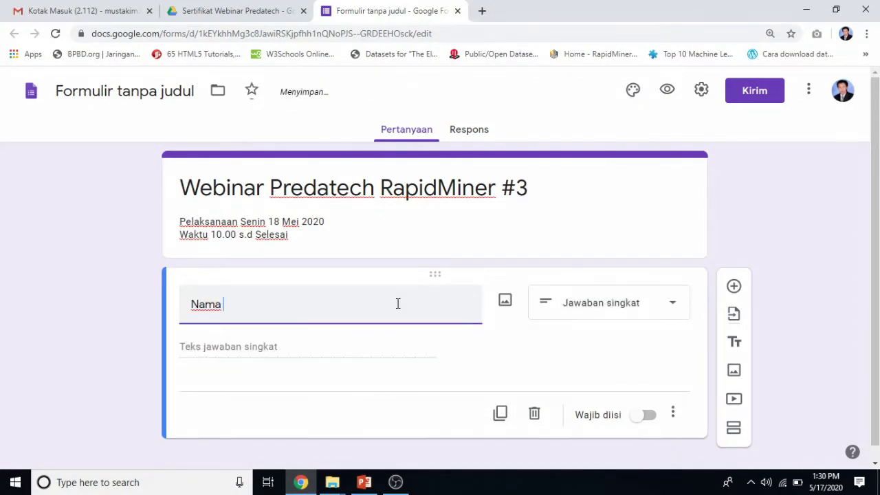
text( Lengkap)
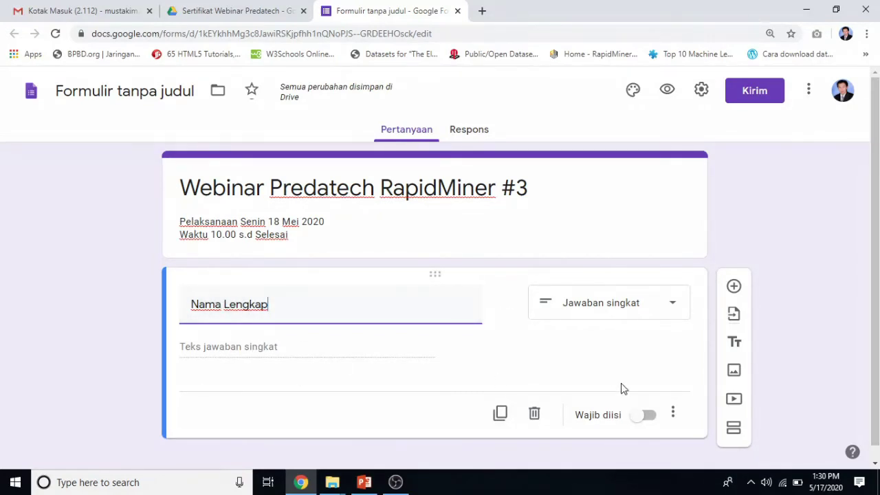
click(649, 416)
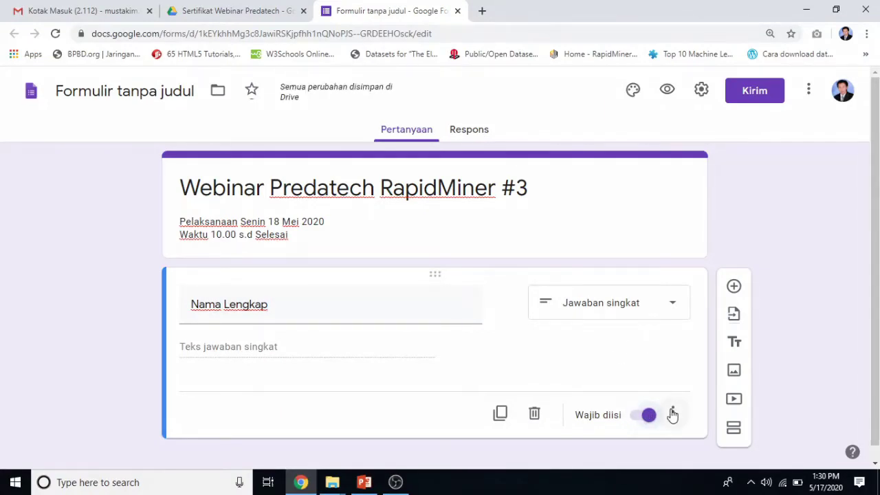
click(500, 416)
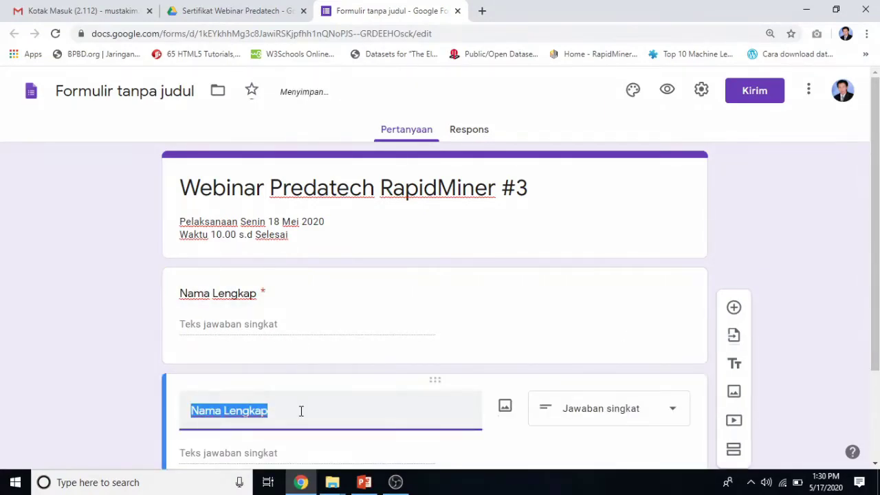
Retitle the copy 'Afiliasi', duplicate it, and title the new copy 'Email'.
scroll(301, 412, down, 1)
text(A)
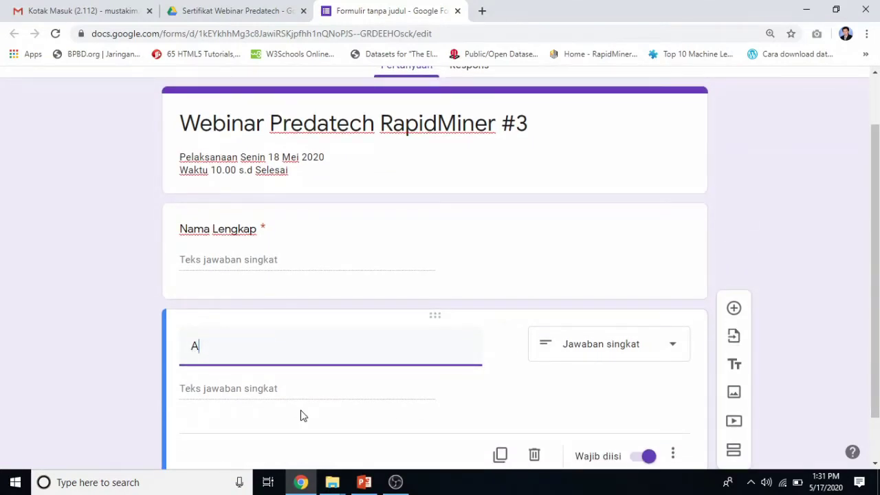
text(filiasi)
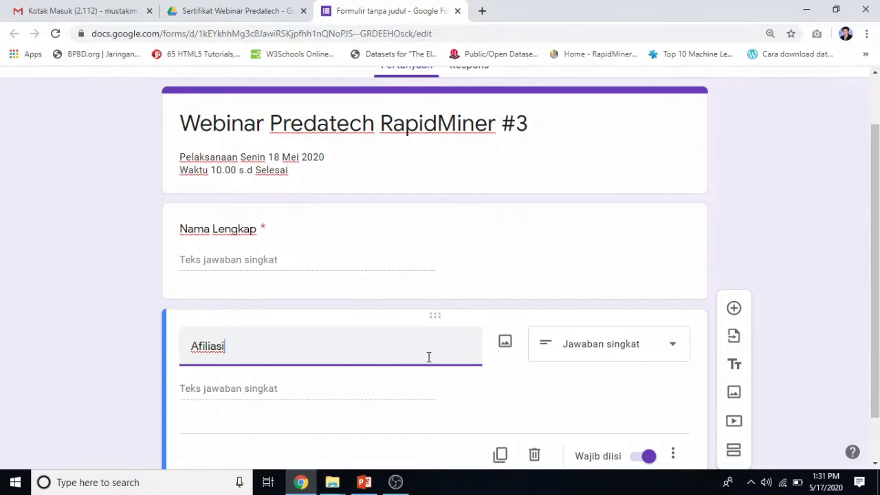
scroll(503, 362, down, 1)
click(501, 399)
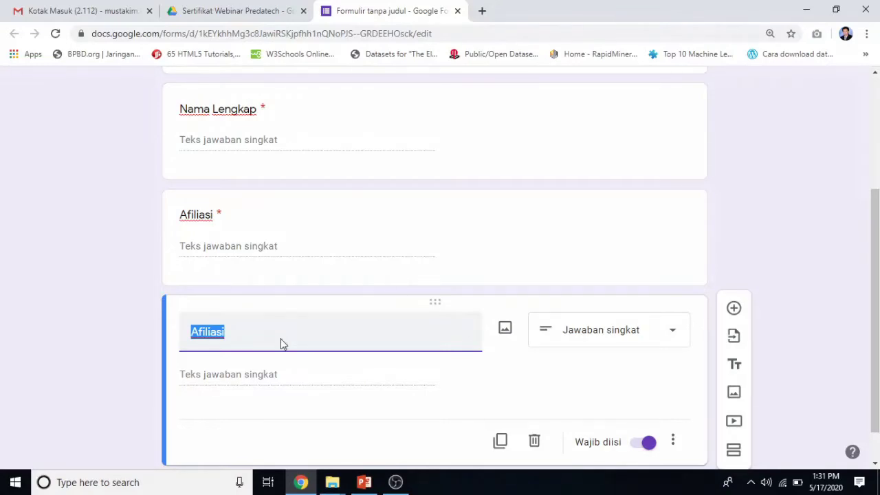
text(Email)
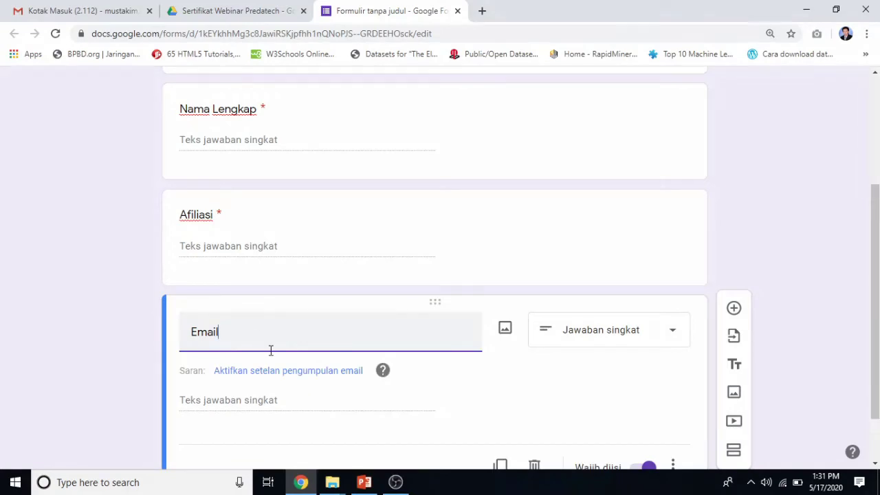
Add response validation to the Email question requiring the text to contain '@'.
scroll(483, 367, down, 1)
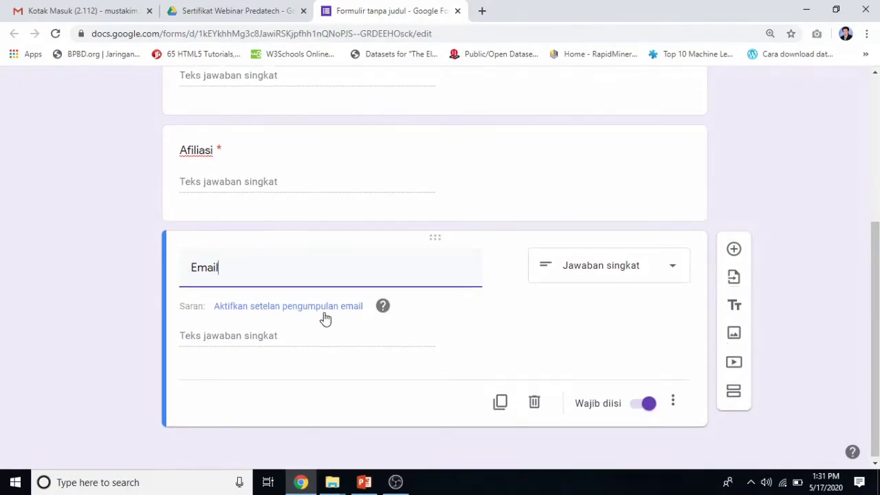
click(672, 404)
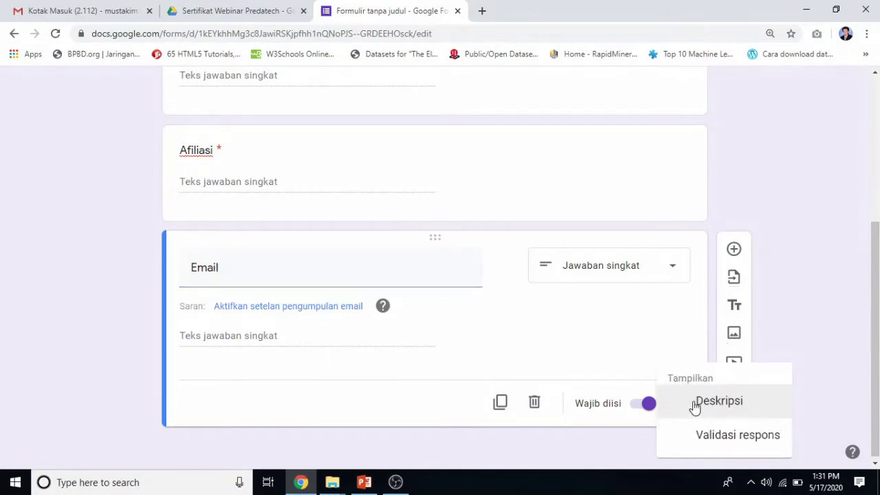
click(718, 431)
click(262, 381)
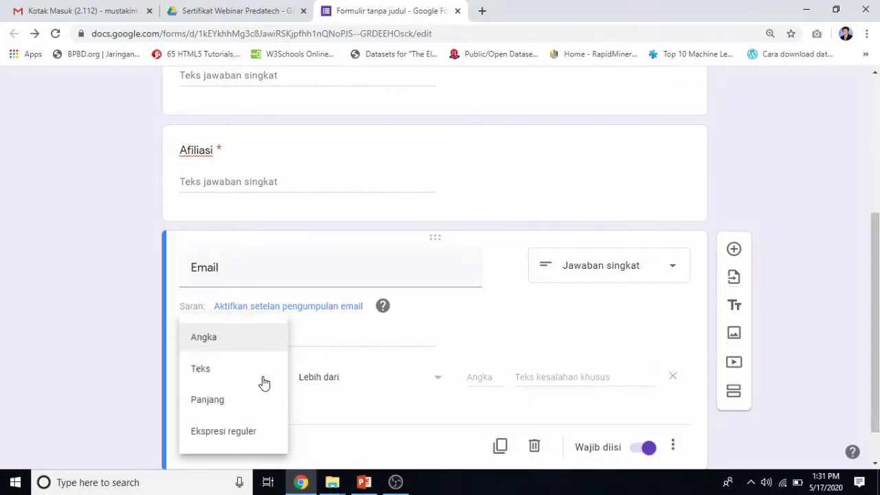
click(233, 377)
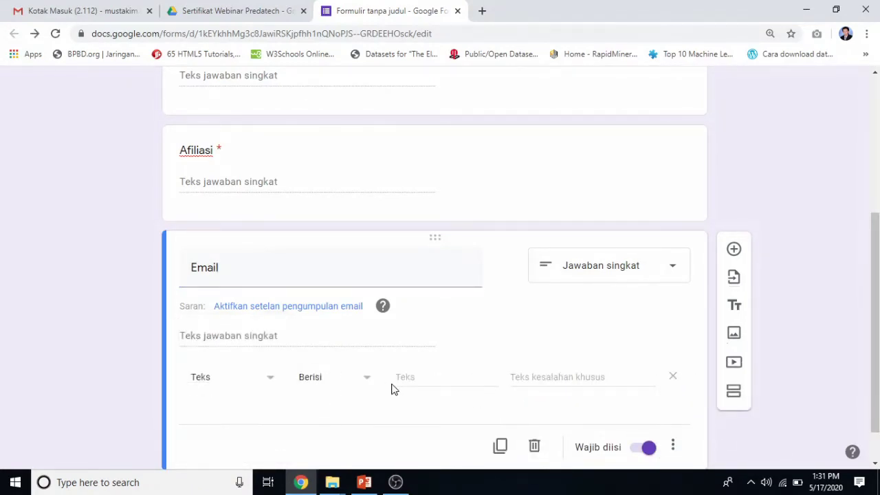
click(453, 382)
text(@)
scroll(614, 424, down, 1)
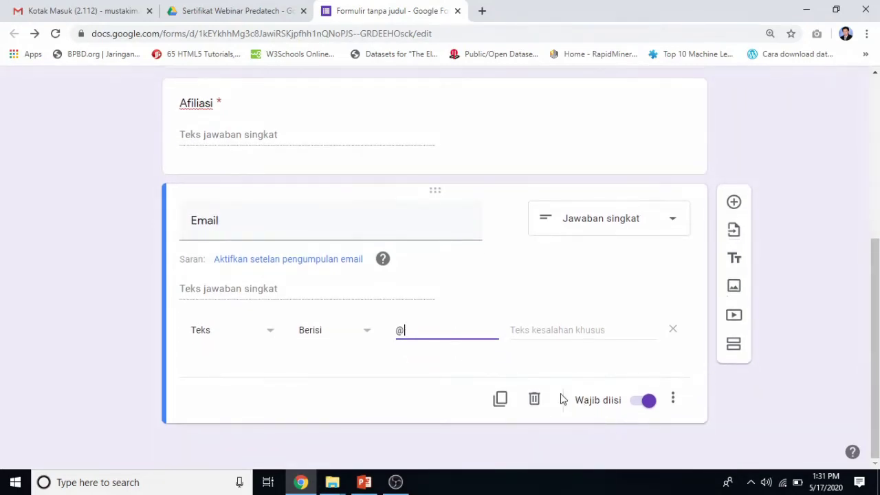
click(734, 202)
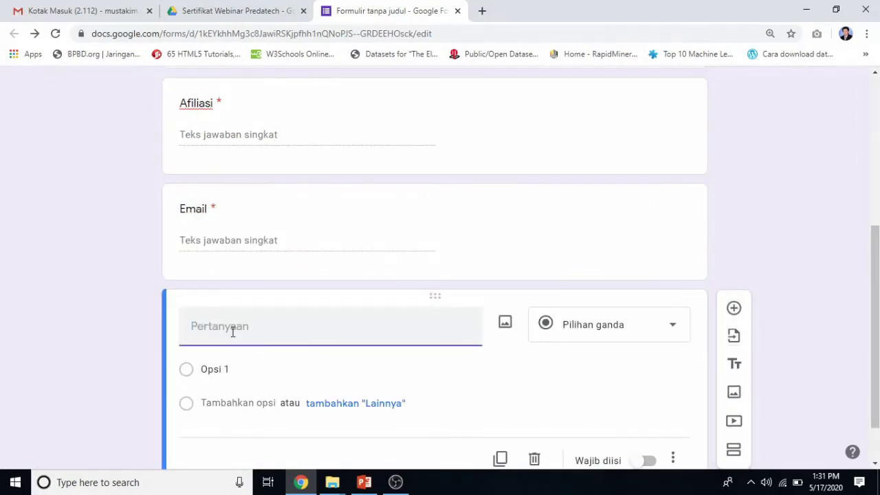
Create a required 'No. Telp./ HP' short-answer question with number-only validation.
text(Nomo)
text(p)
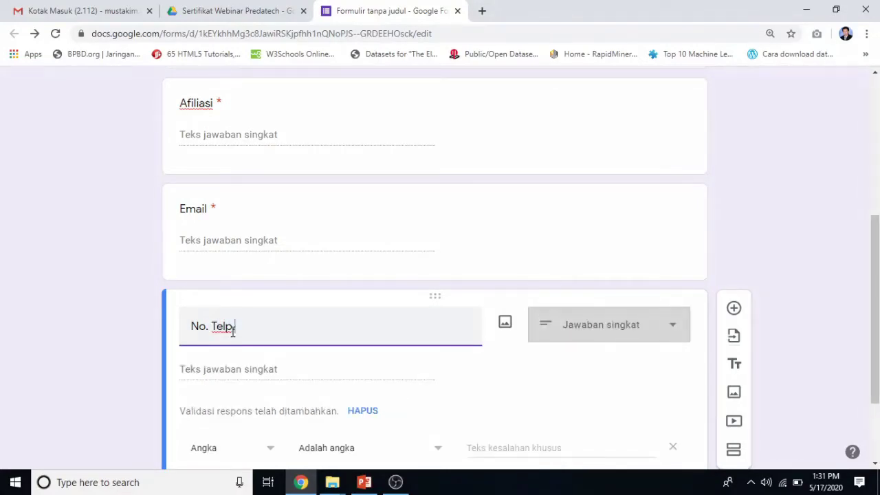
text(/ HP)
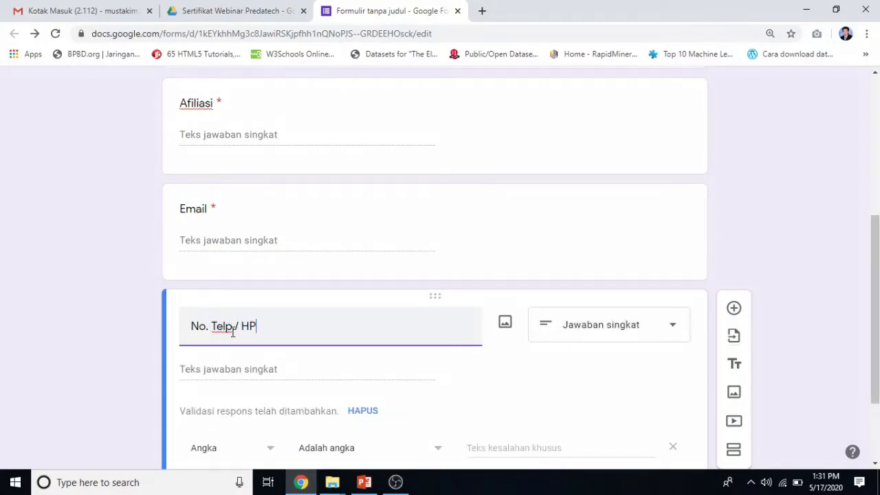
scroll(454, 375, down, 2)
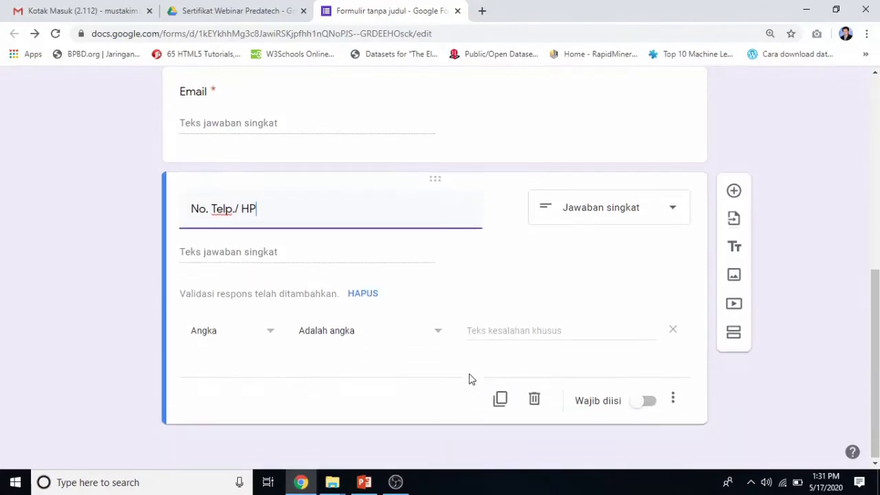
click(673, 398)
click(653, 402)
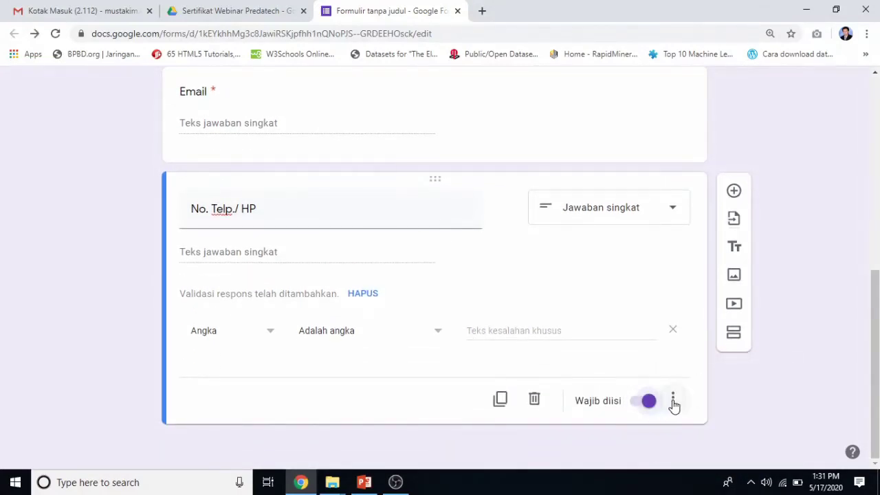
click(673, 400)
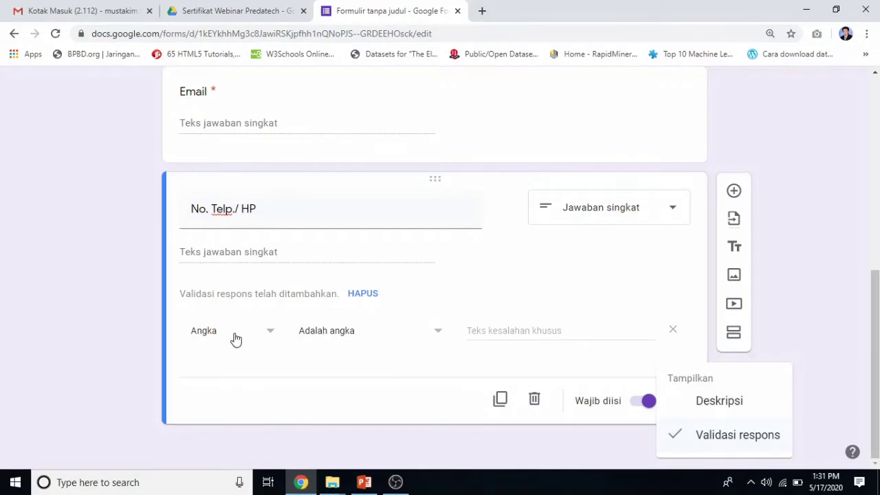
click(415, 369)
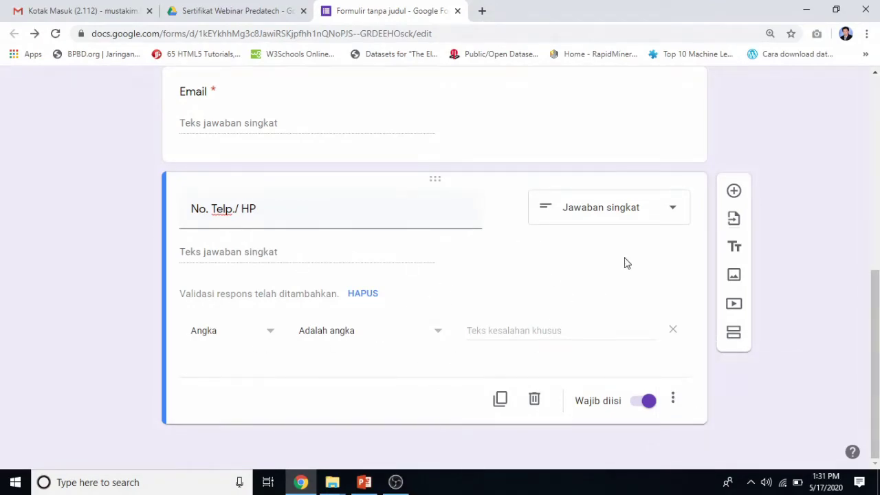
click(734, 191)
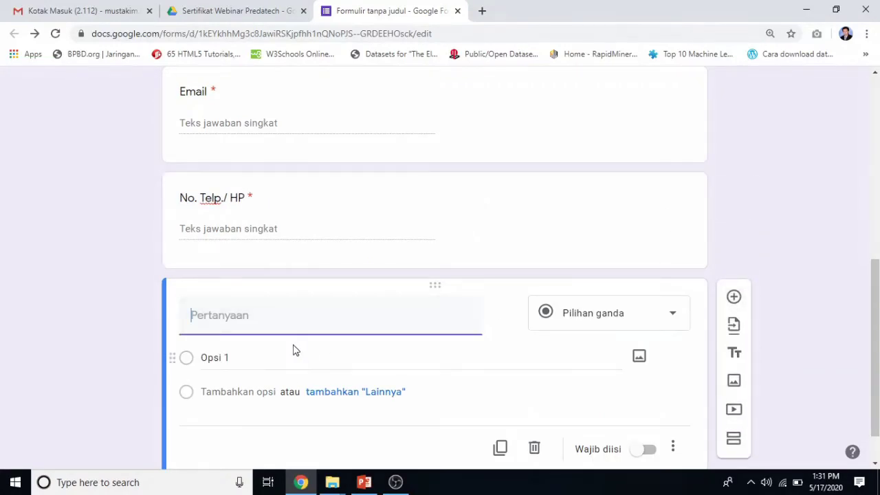
Add a required long-answer question titled 'Alamat'.
text(Alamat)
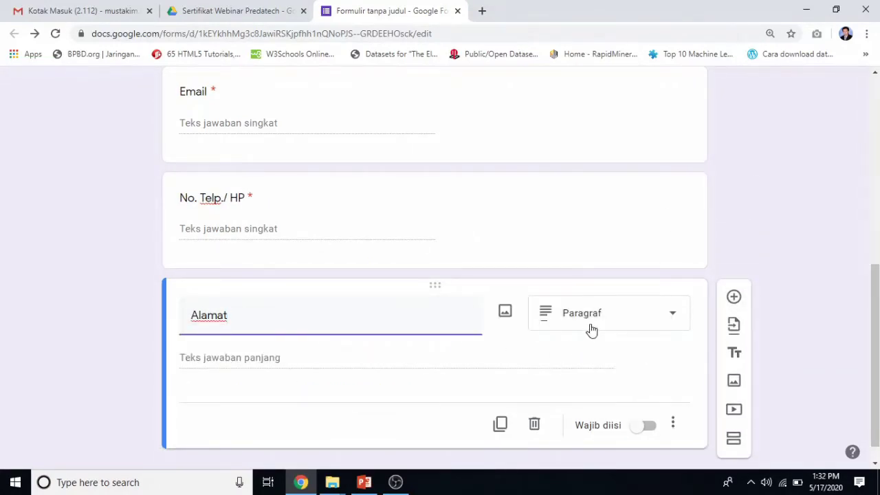
click(648, 427)
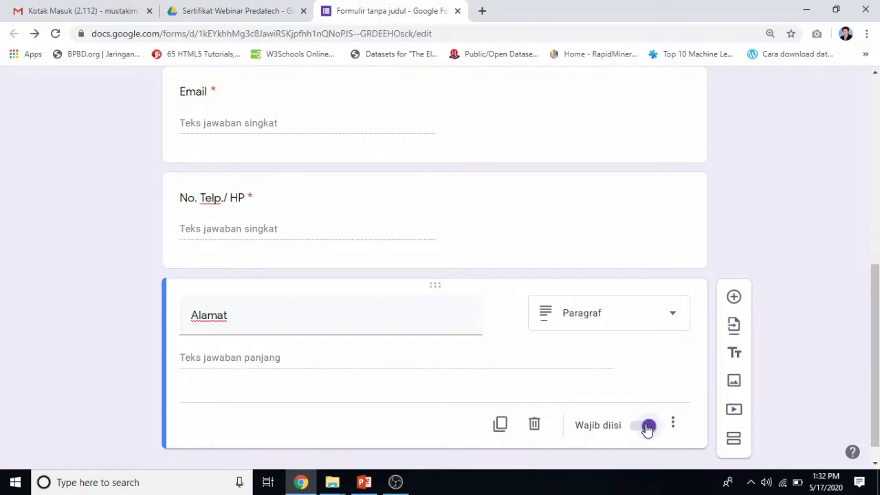
click(733, 297)
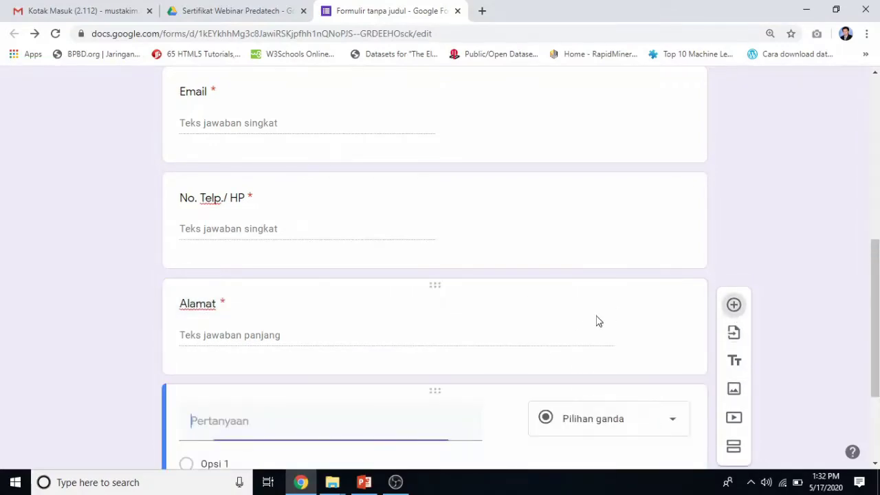
Create multiple-choice 'Apakah Memerlukan e-Sertifikat' with options 'Ya, Pesan Sertifikat' and 'Tidak'.
text(Apaka)
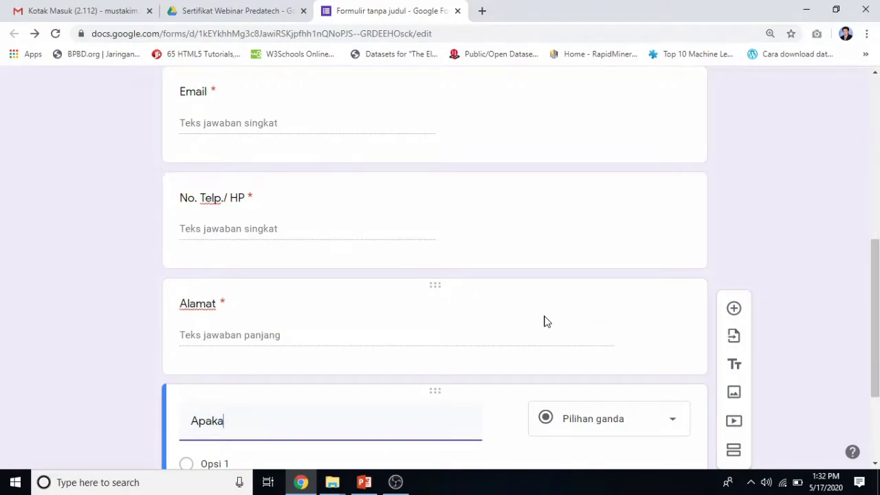
text(h Memerlukan )
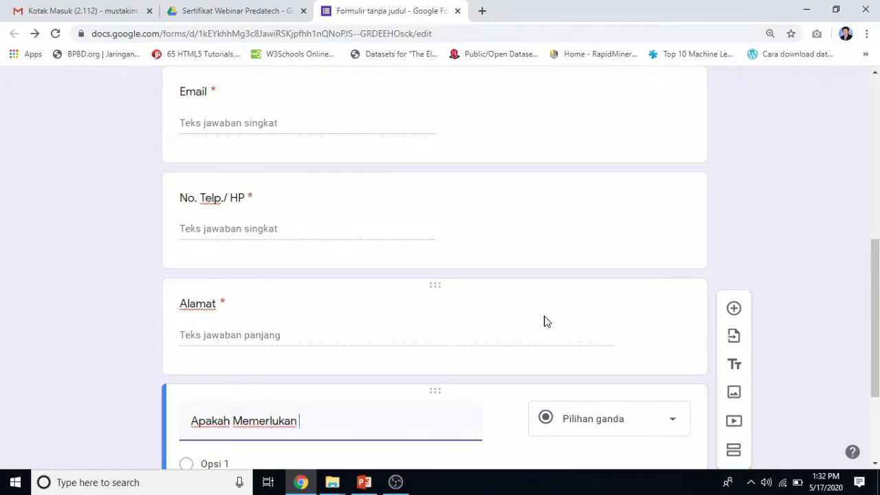
text(Sertifikat)
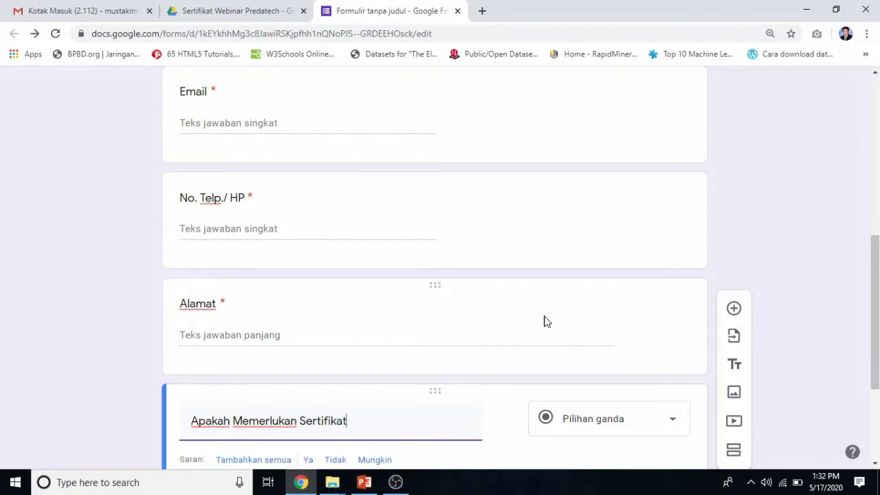
key(ctrl+Left)
text(e-)
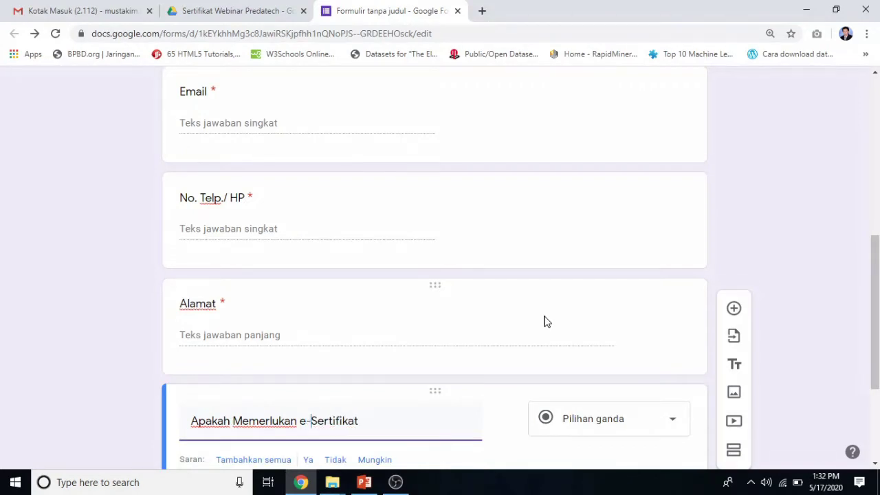
scroll(495, 350, down, 2)
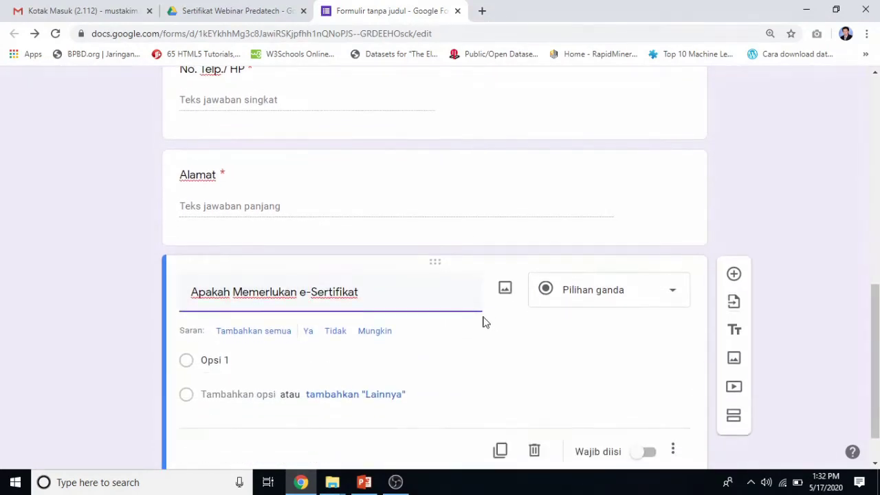
click(233, 368)
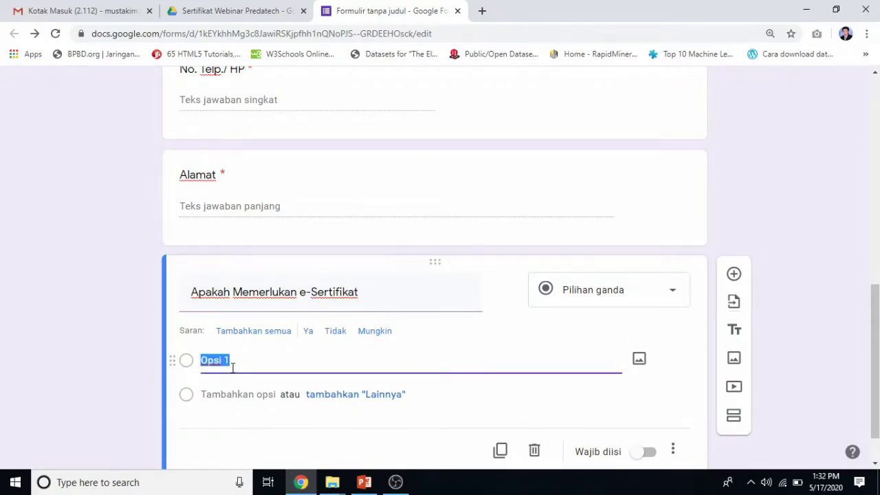
text(Ya, Pe)
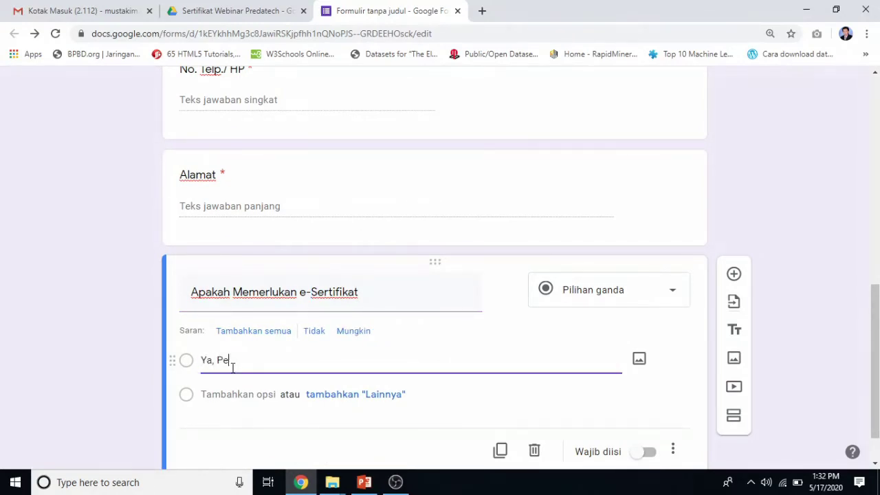
text(san Sertifikiat)
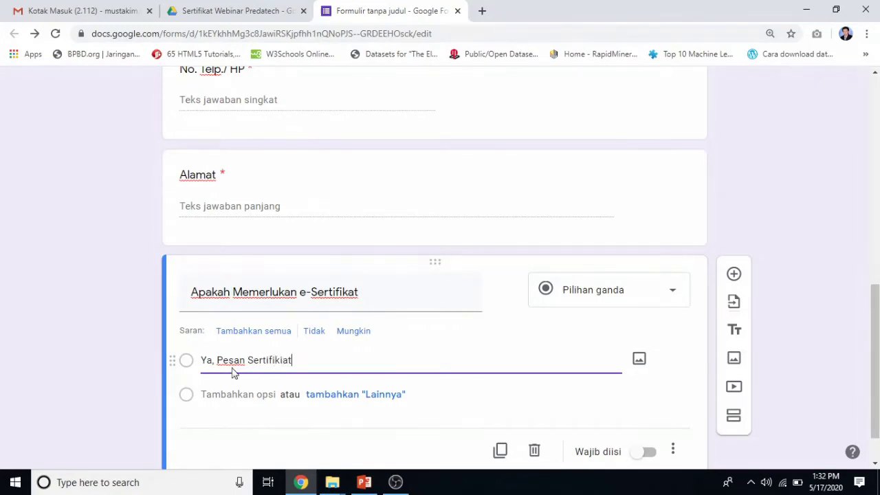
click(234, 394)
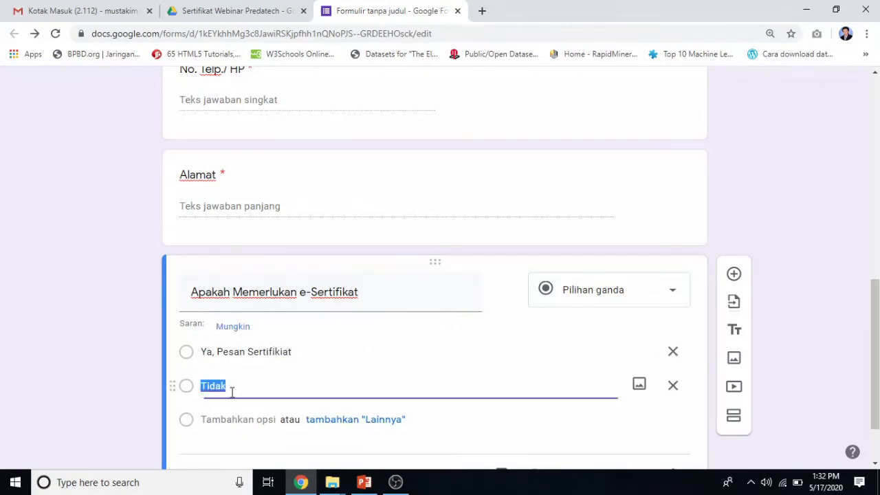
click(232, 392)
Make the e-Sertifikat question required.
scroll(230, 396, up, 10)
scroll(230, 343, down, 1)
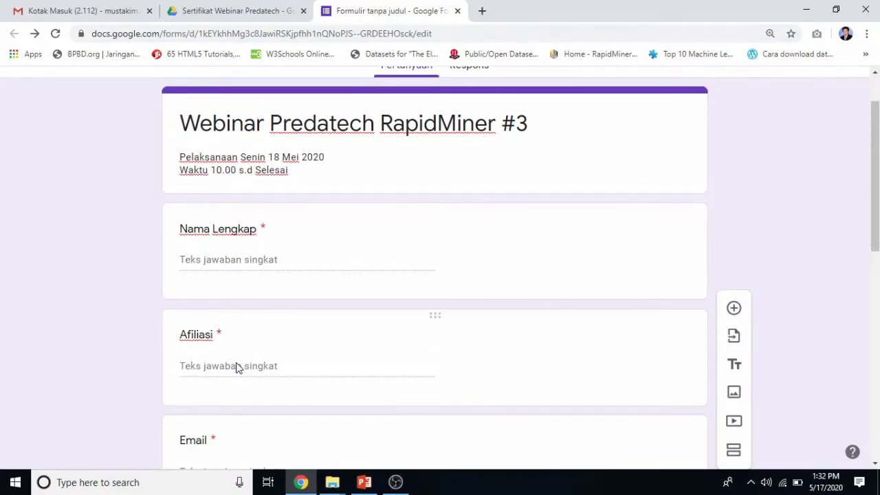
scroll(237, 365, down, 2)
scroll(216, 403, down, 2)
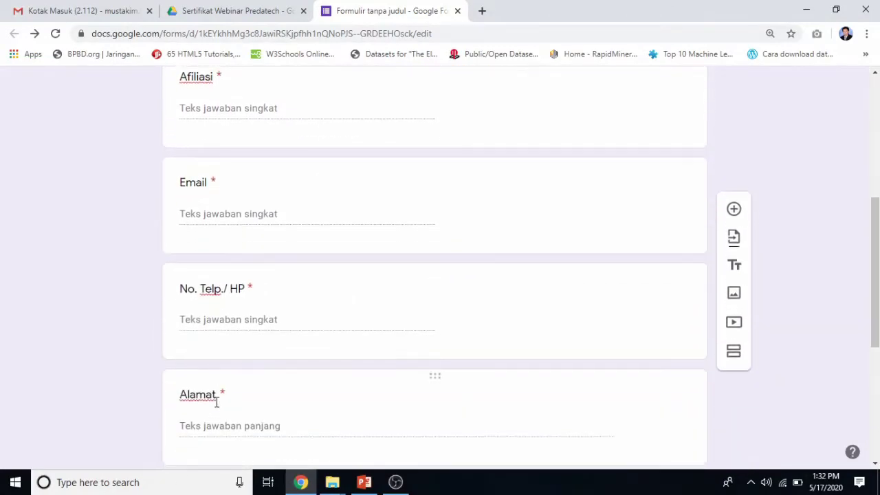
scroll(215, 407, down, 1)
scroll(215, 407, down, 2)
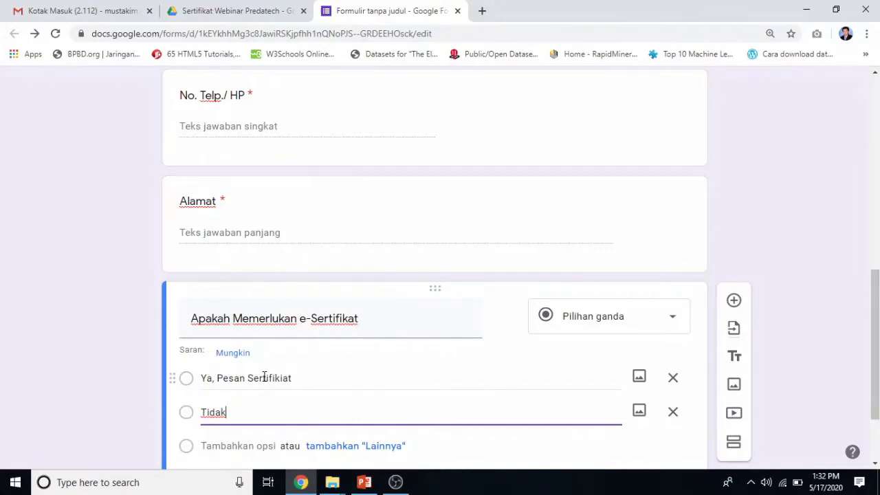
scroll(262, 377, down, 1)
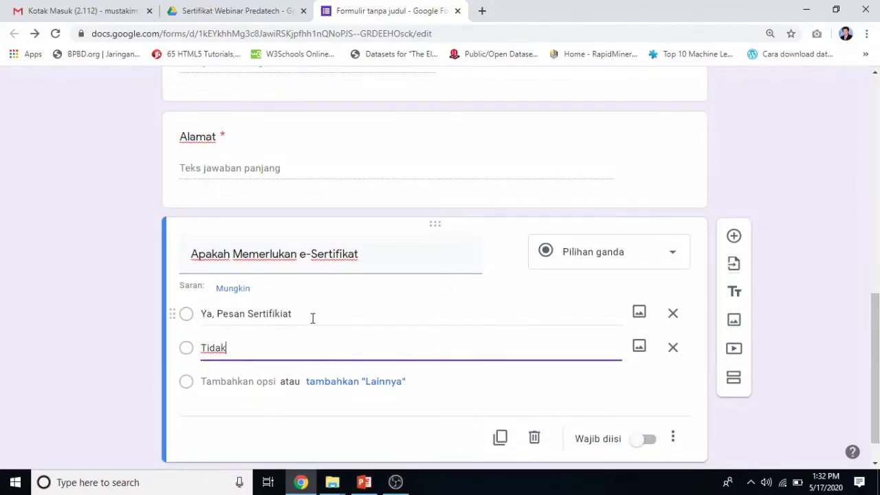
scroll(305, 365, down, 1)
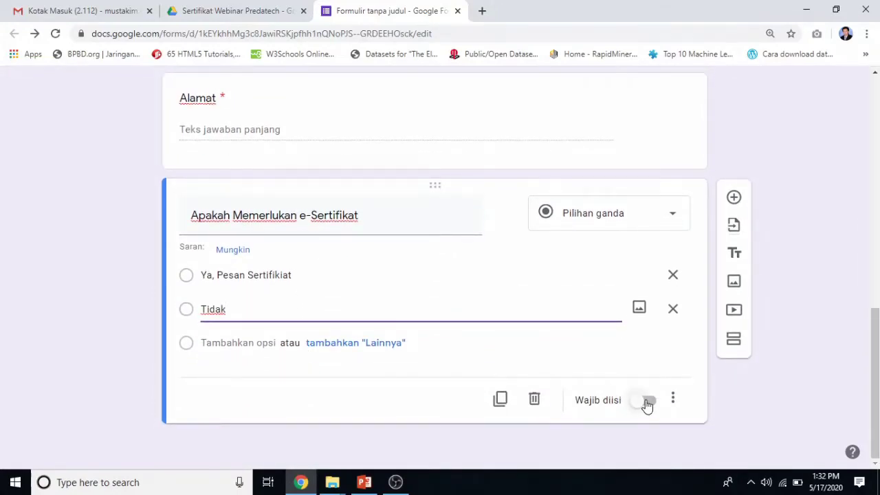
click(648, 401)
scroll(415, 365, up, 3)
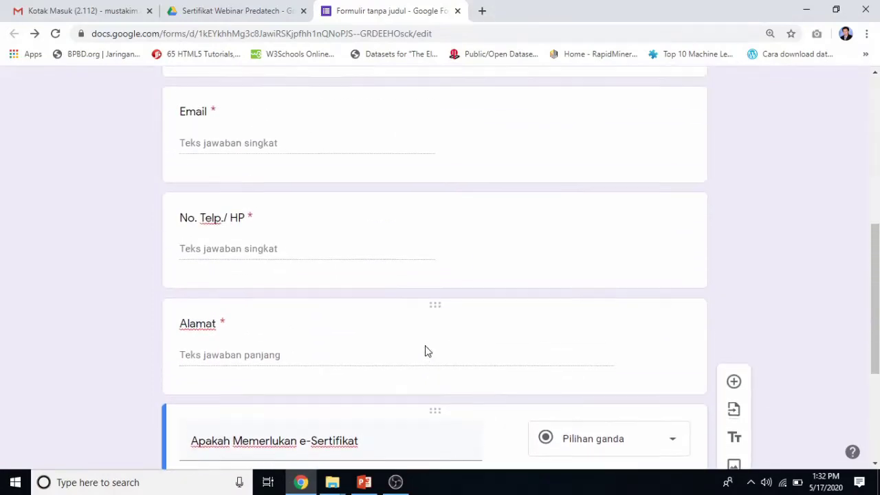
scroll(386, 301, down, 3)
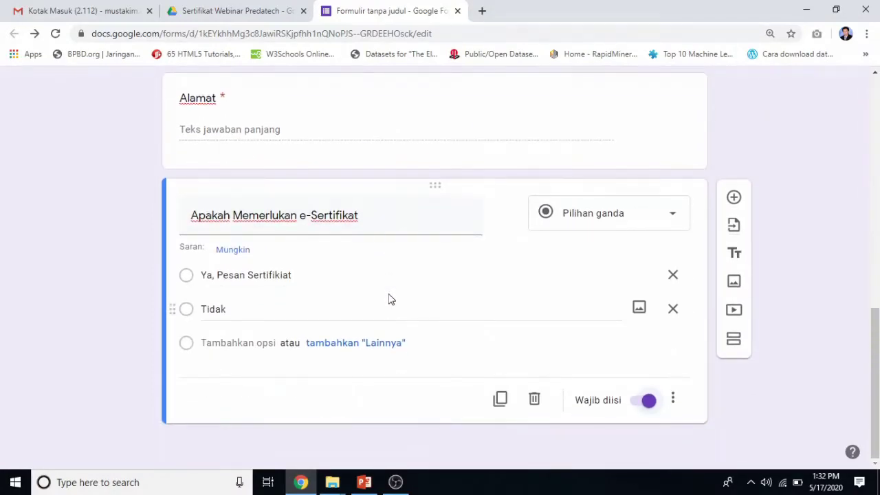
scroll(389, 299, up, 8)
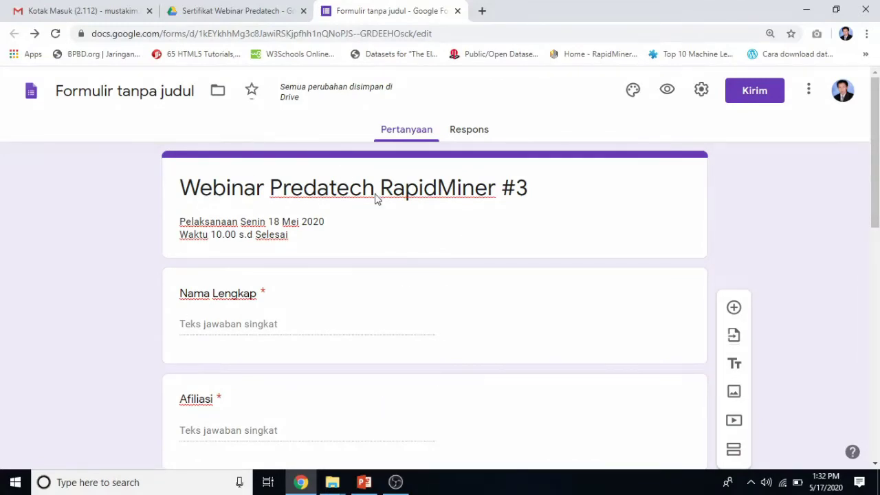
Name the form file 'Webinar Predatech RapidMiner #3' and glance at the Respons tab.
click(160, 93)
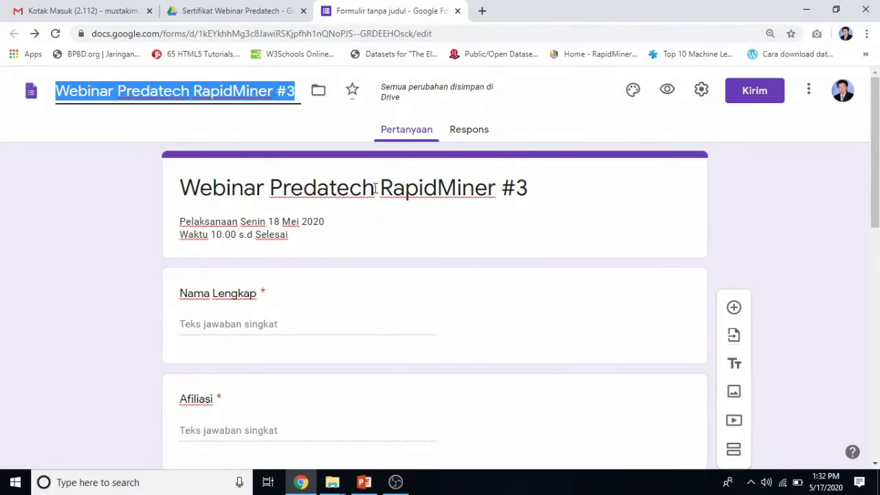
click(522, 186)
click(559, 185)
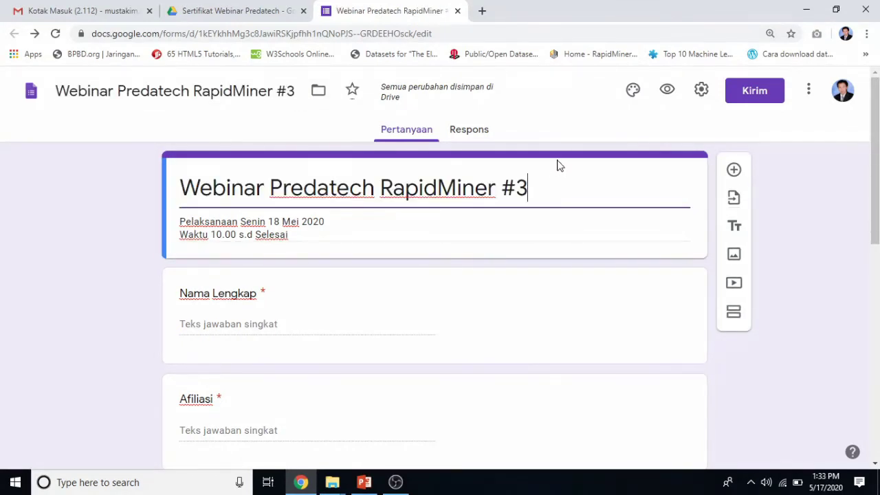
click(481, 134)
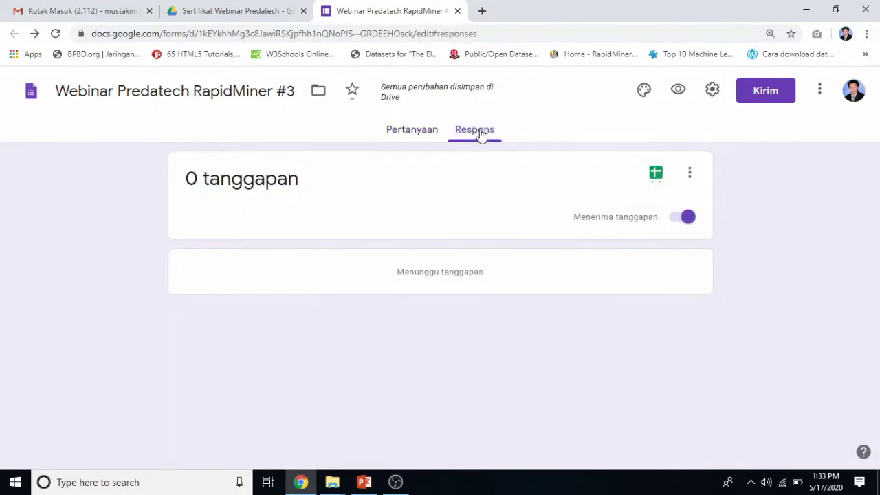
click(414, 133)
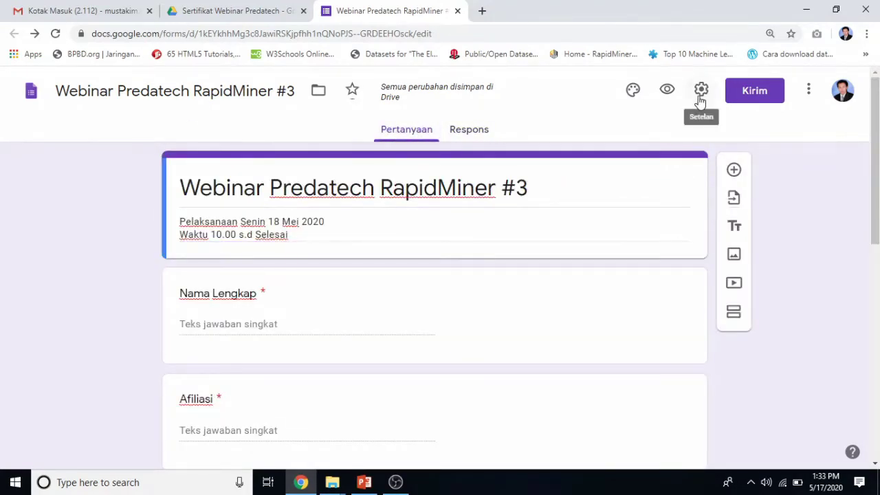
Preview the form as respondents see it, then close the preview.
click(666, 91)
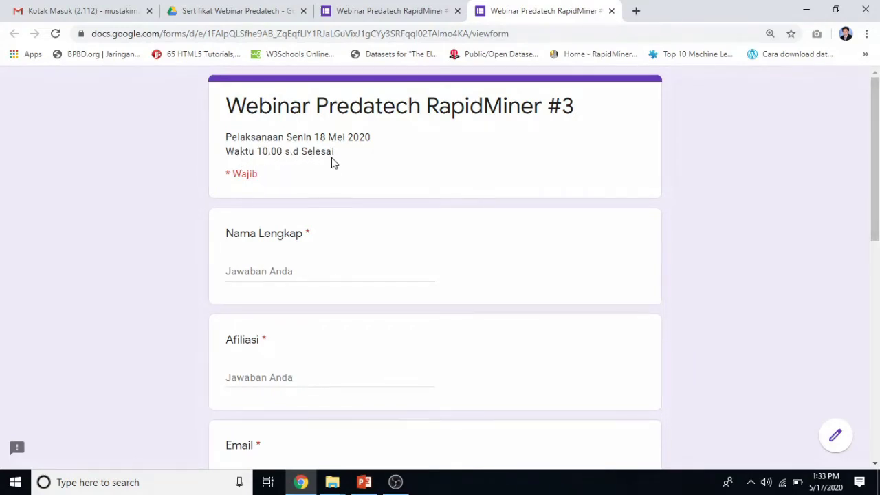
scroll(332, 162, down, 5)
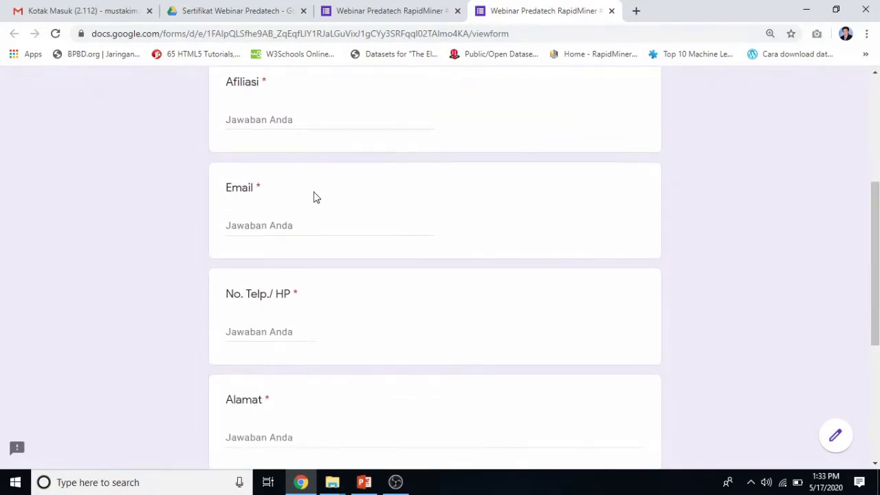
scroll(313, 198, down, 3)
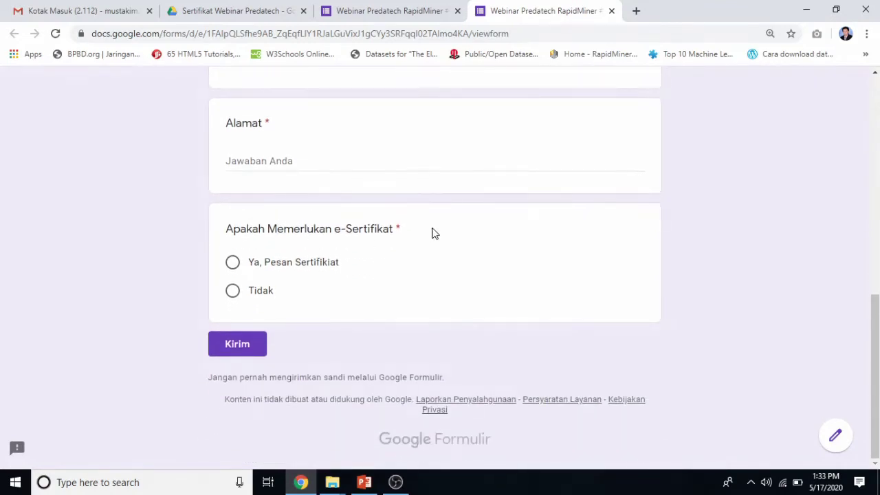
scroll(431, 233, up, 6)
scroll(432, 233, up, 2)
click(611, 10)
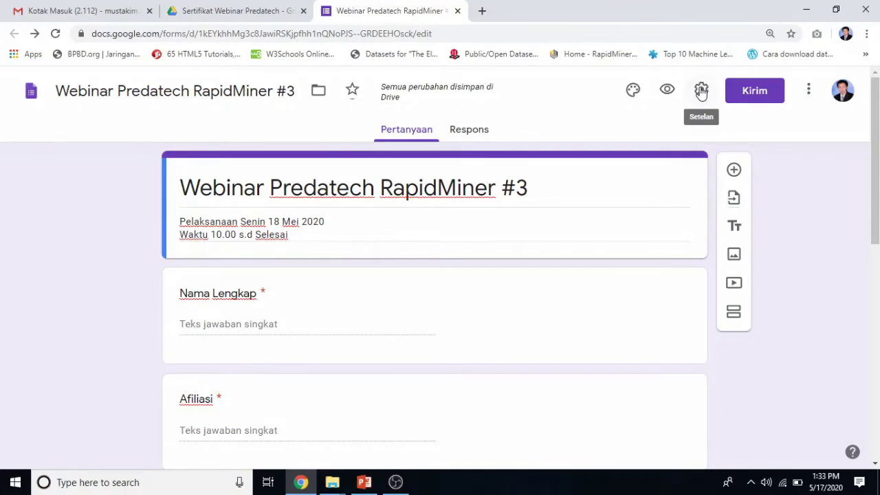
In the form settings, turn on 'Batasi ke 1 tanggapan' to allow one response per person.
click(701, 91)
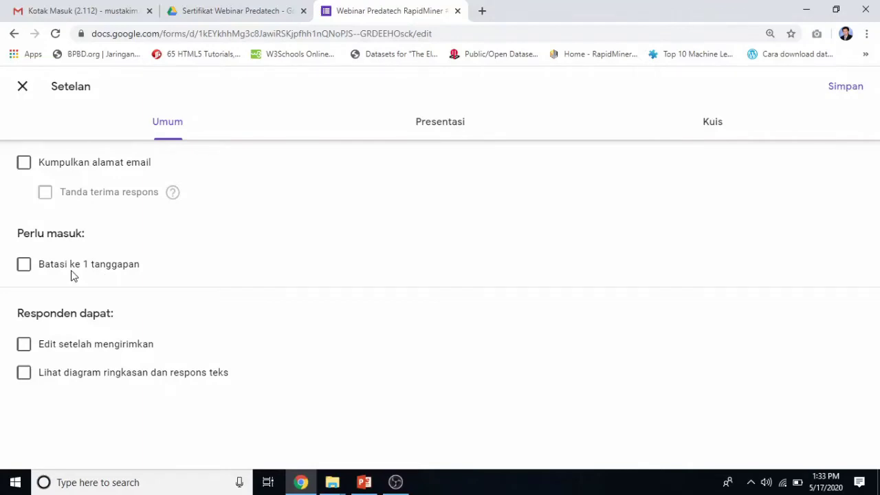
click(25, 265)
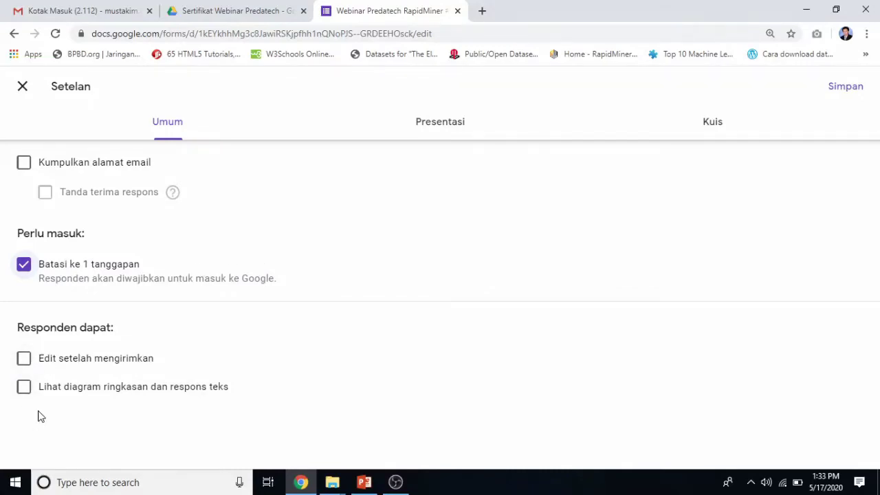
click(431, 128)
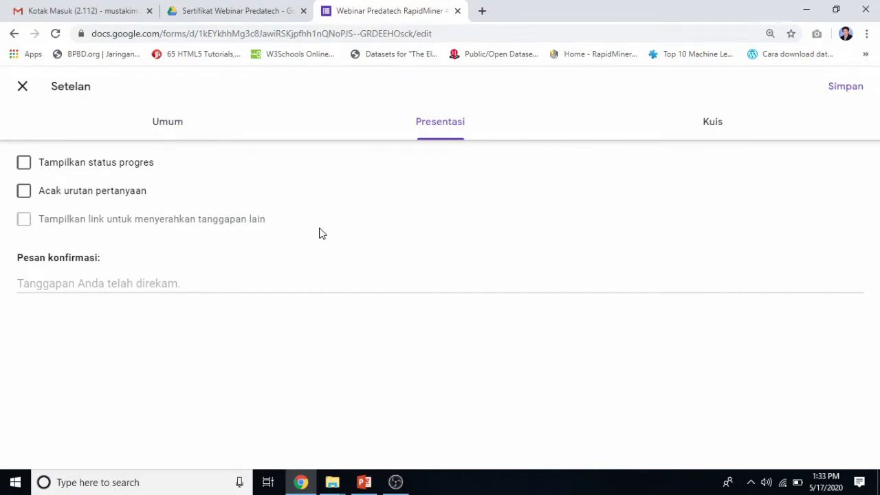
Save confirmation message 'Terima Kasih Sudah Mendaftar di Kegiatan ini' plus a line on attendance during the event.
click(69, 284)
text(Ter)
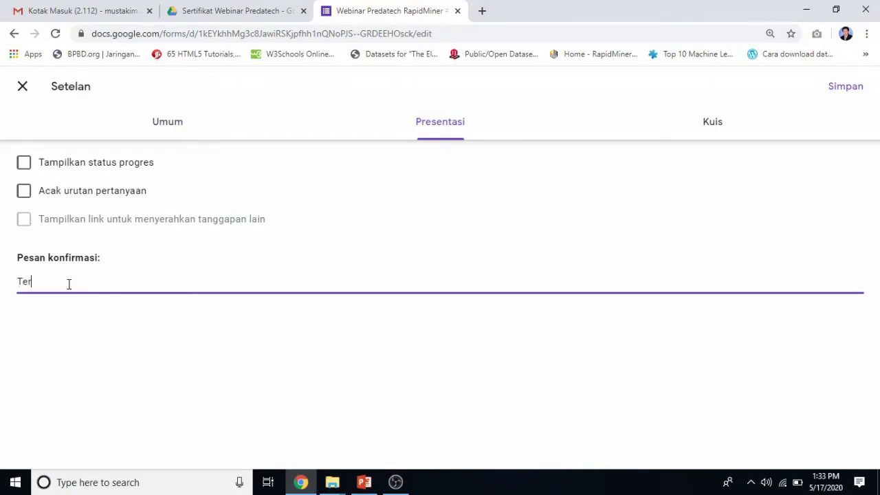
text(ima Kasih S)
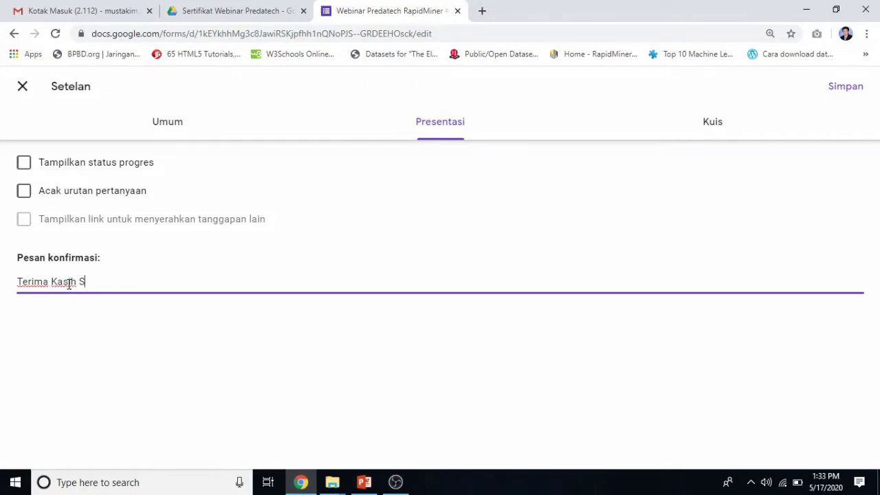
text(udah Menda)
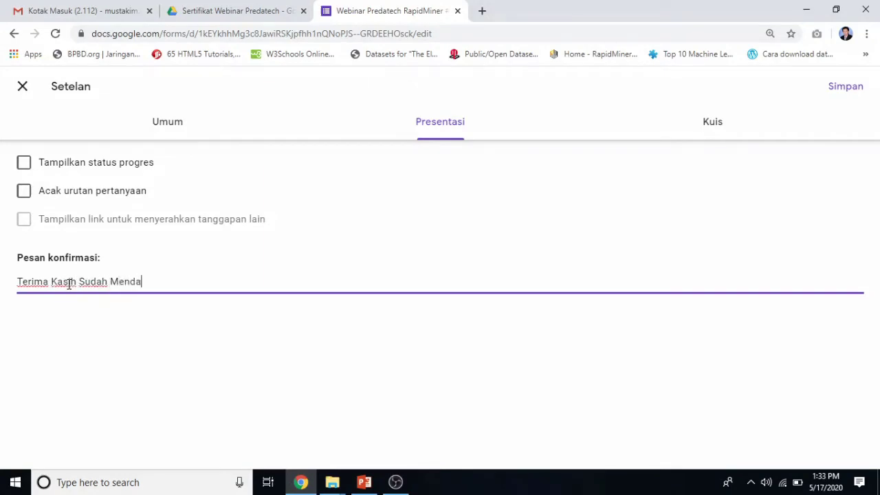
text(ftar di Kegiatan i)
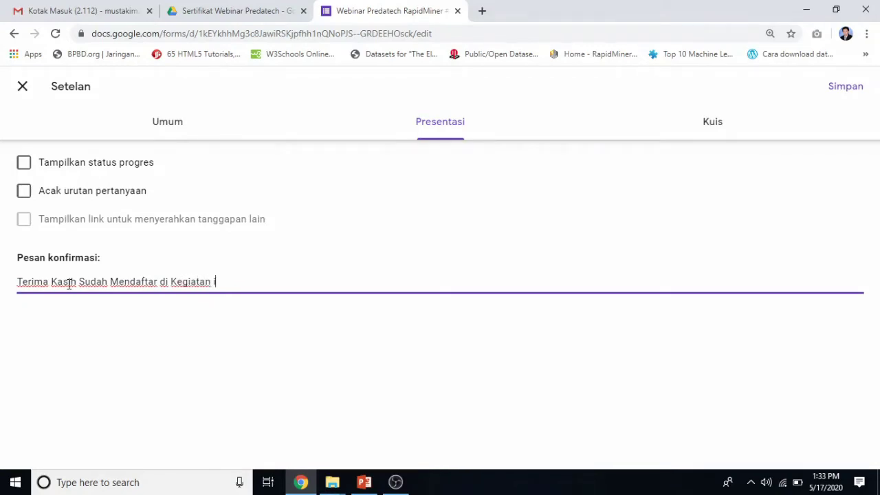
text(ni)
key(Return)
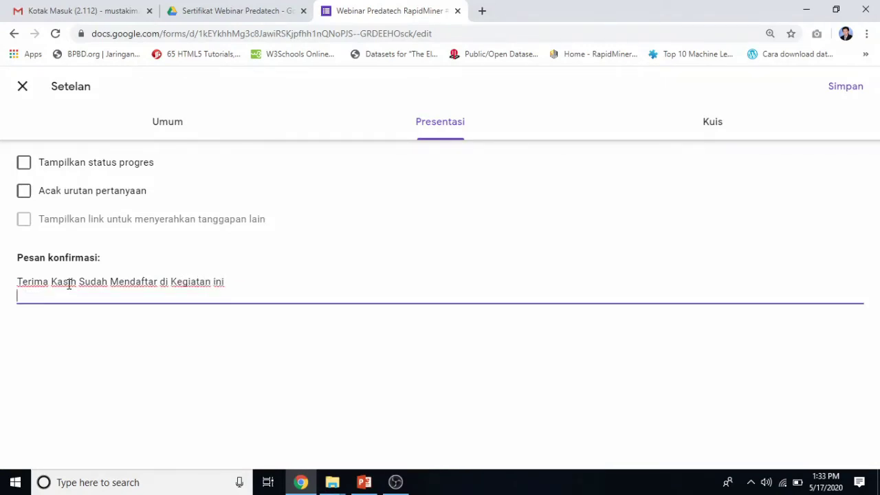
text(F)
key(BackSpace)
text(Selanjutnya un)
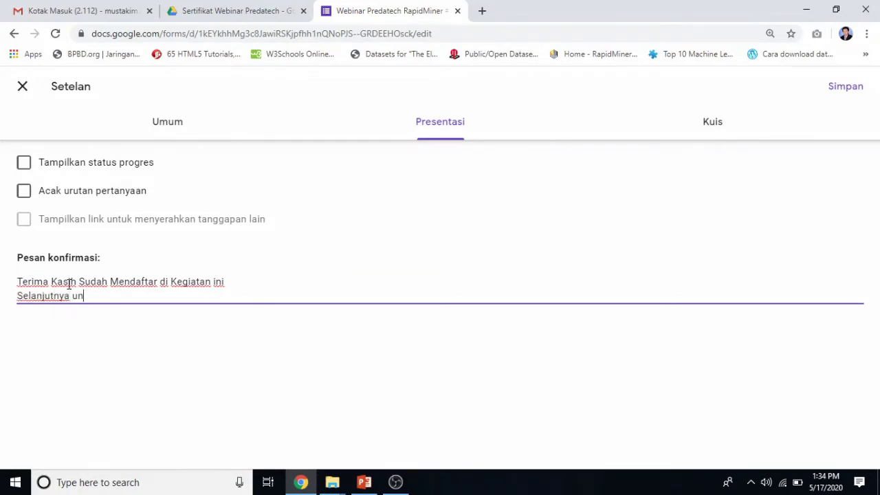
text(tuk Daftar Ha)
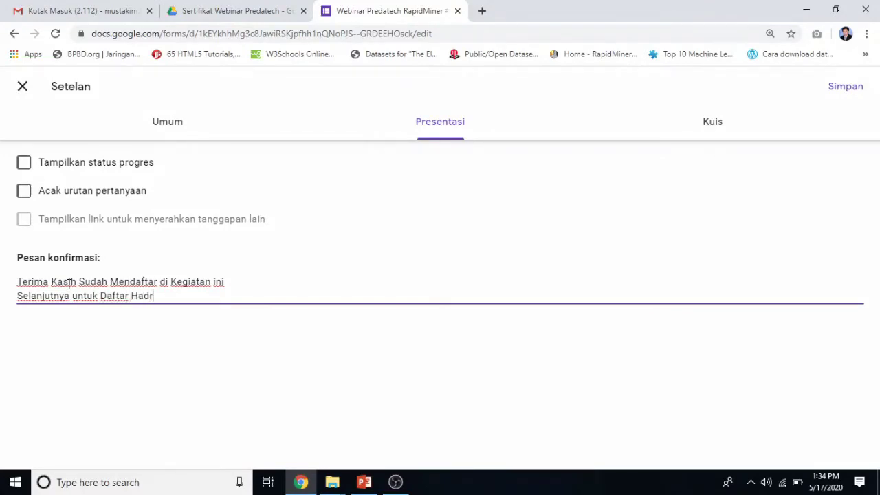
text(dir akan diberikan ke)
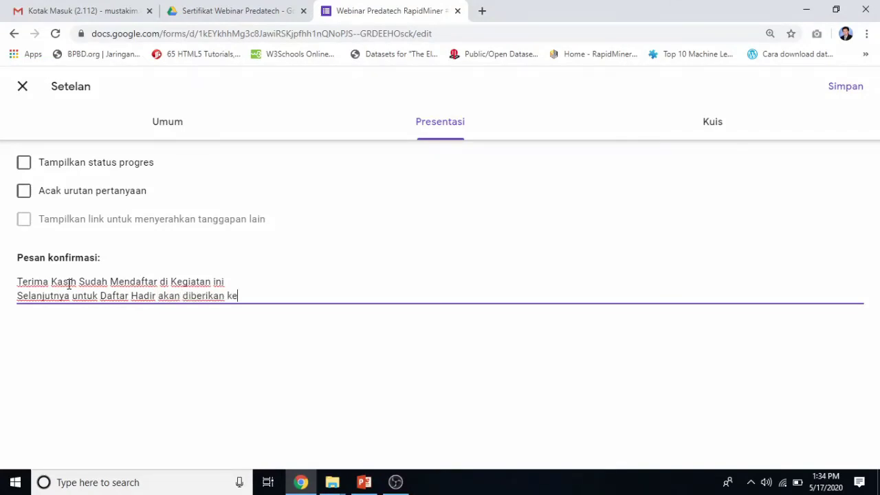
text(tika pelaksanaan)
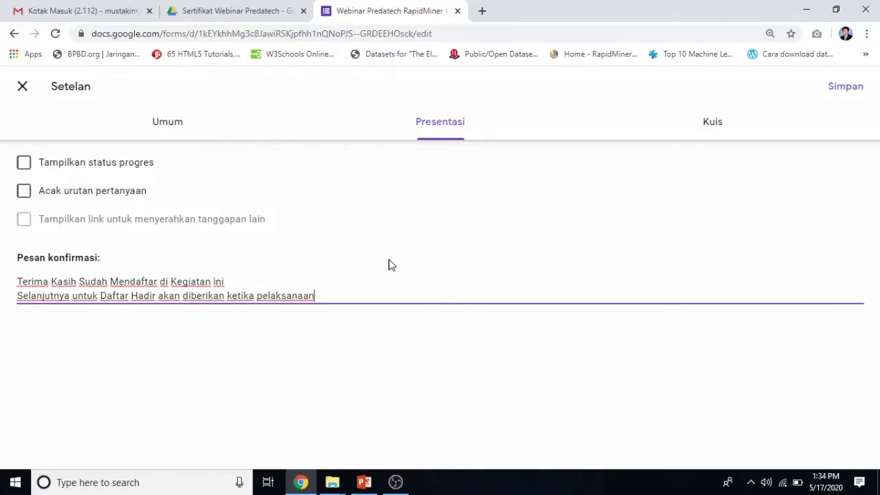
click(832, 88)
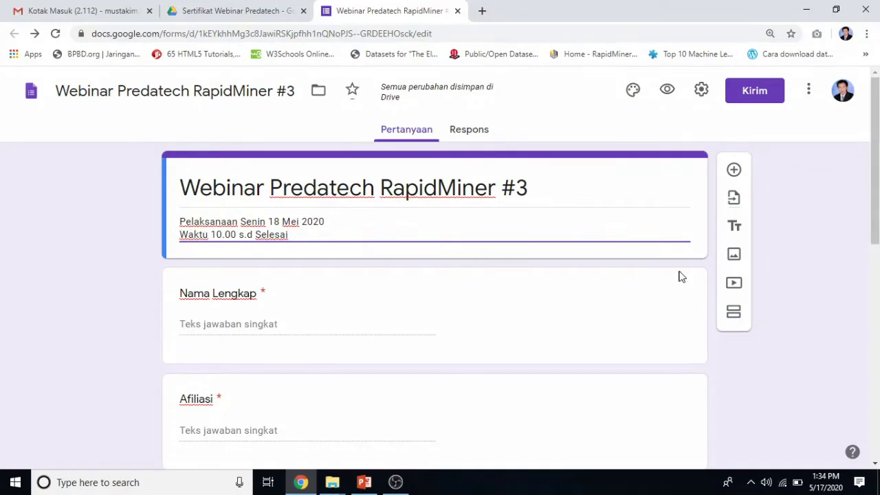
Check the 'Sertifikat Webinar Predatech' Drive folder, then open the form's Respons view showing 0 responses.
click(846, 293)
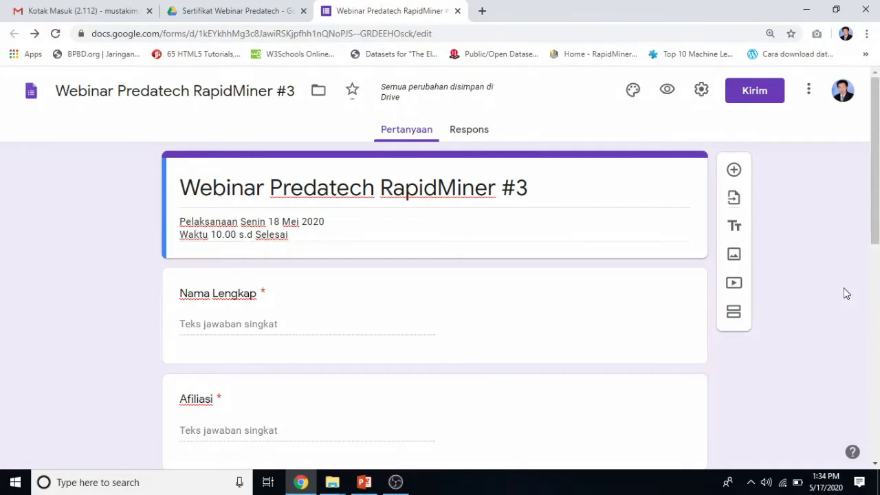
click(234, 10)
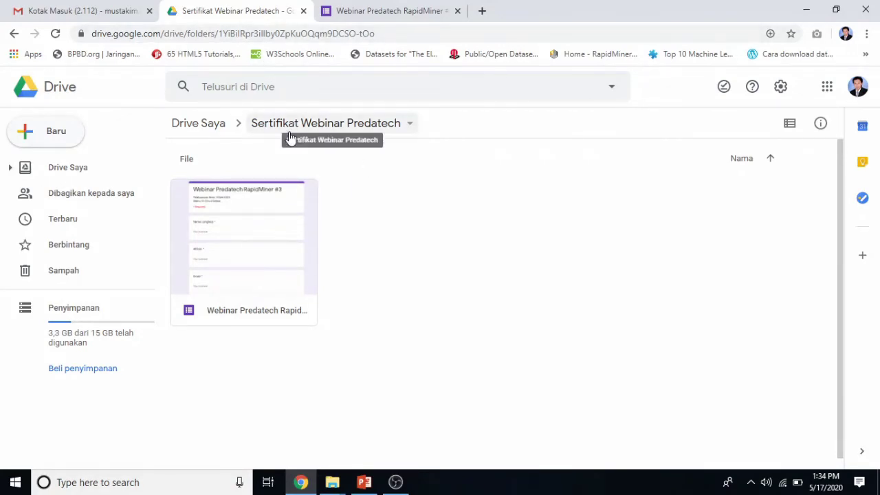
click(352, 12)
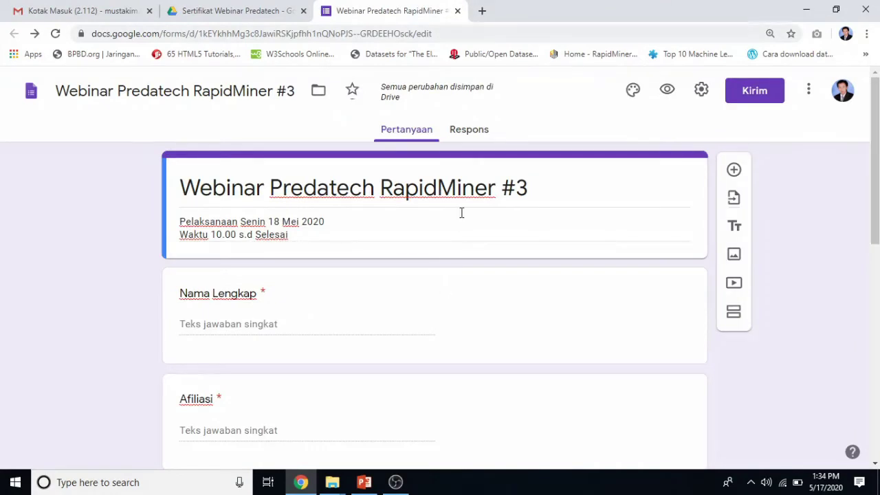
click(477, 132)
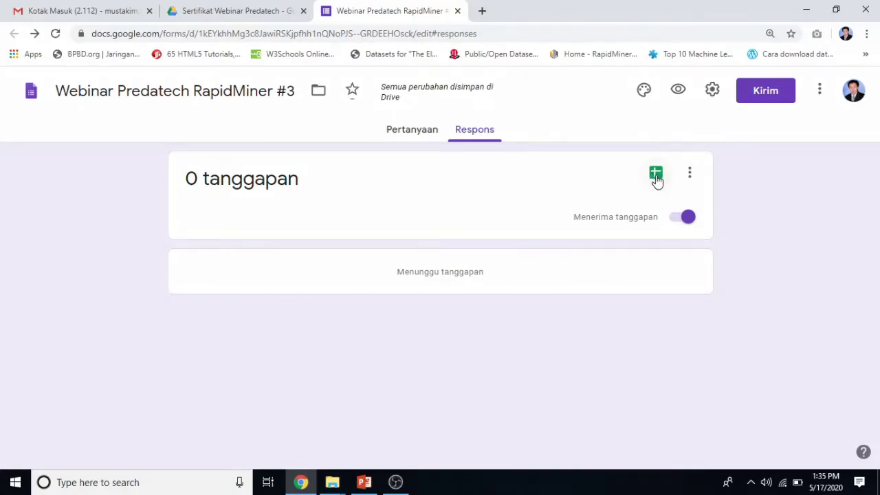
Send form responses to a new spreadsheet 'Webinar Predatech RapidMiner #3 (Respons)' and open it.
click(655, 174)
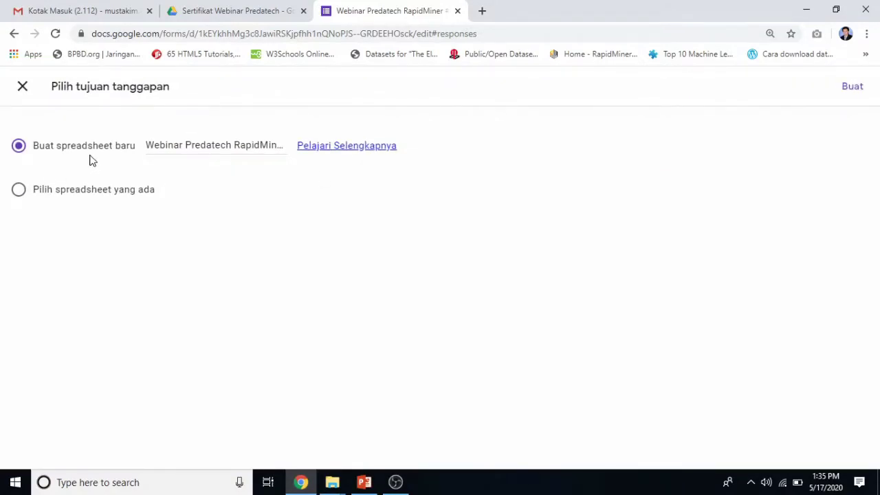
click(851, 87)
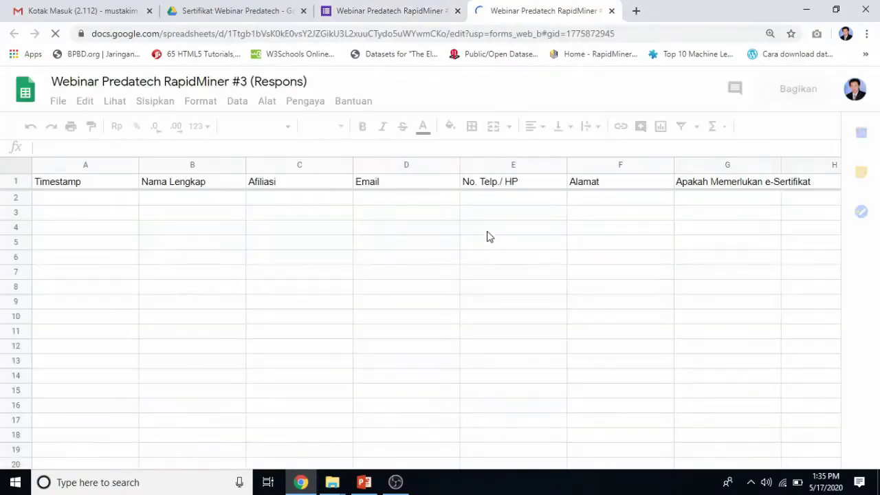
click(395, 10)
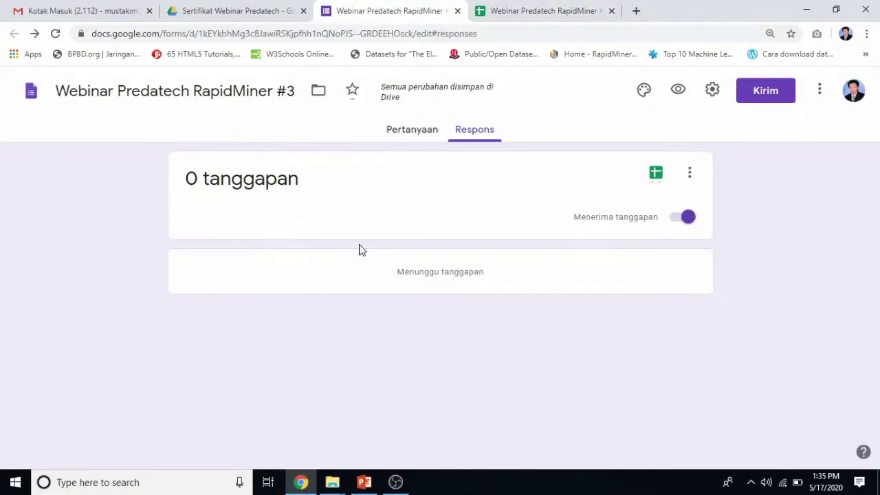
click(404, 130)
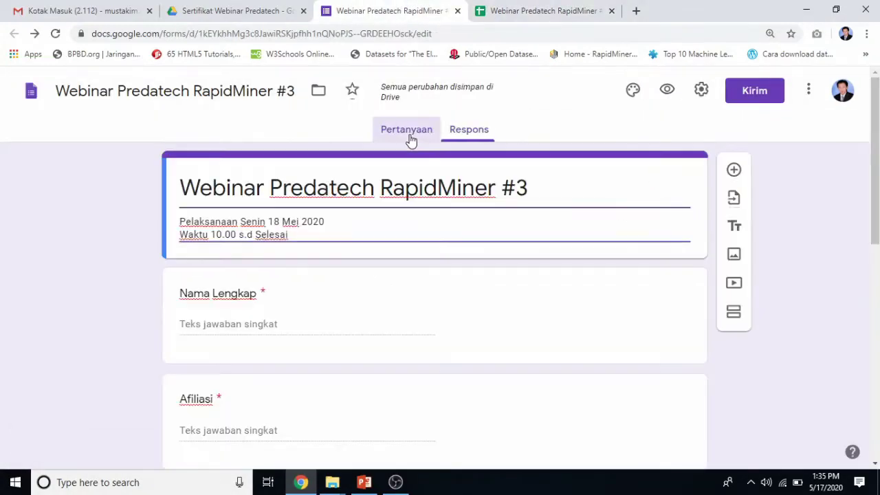
click(544, 14)
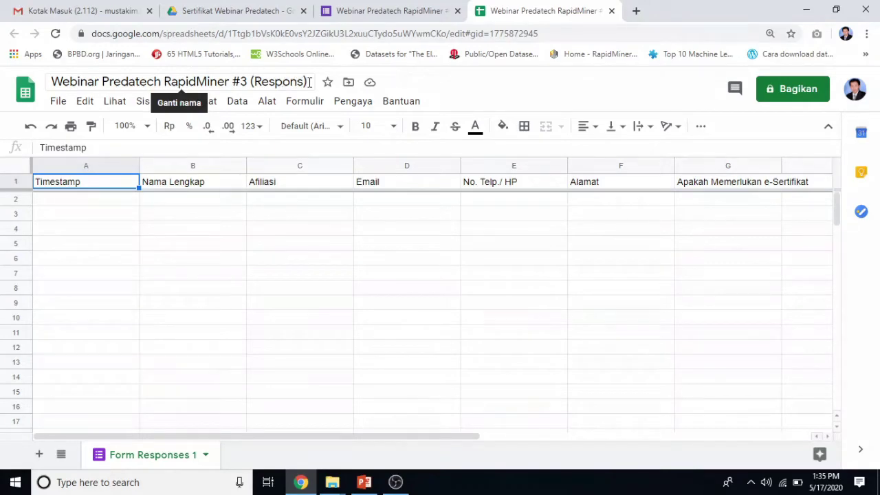
Open the response spreadsheet from Drive, compare it with the form, then return to the folder.
click(214, 8)
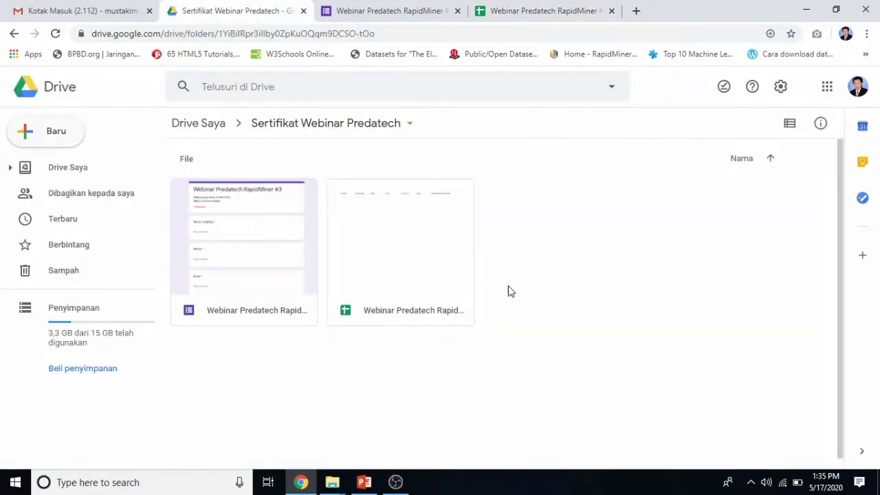
double_click(394, 261)
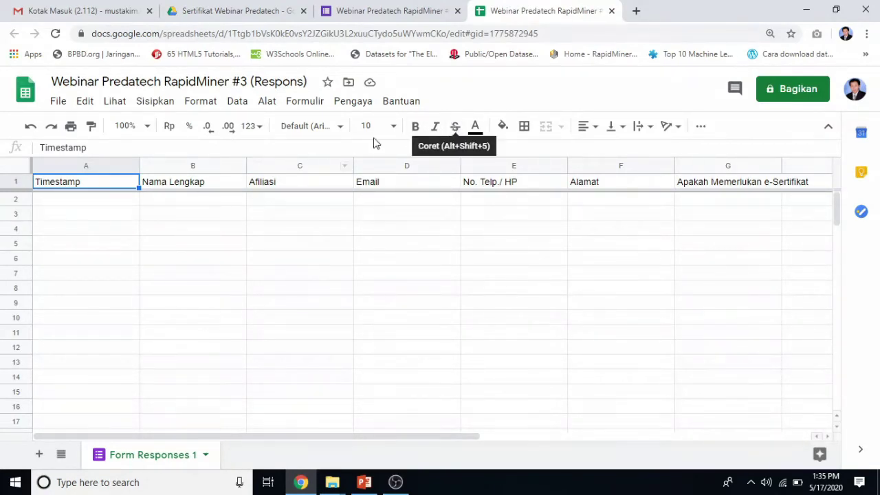
click(387, 11)
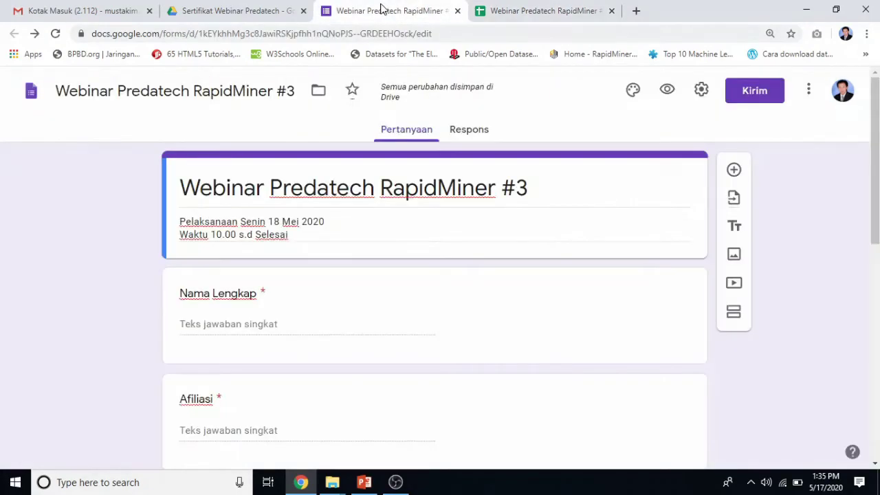
click(500, 7)
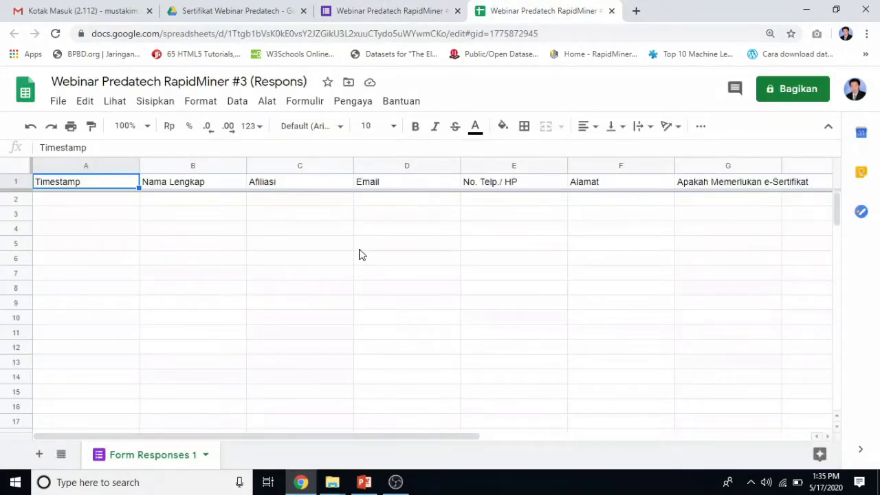
click(229, 12)
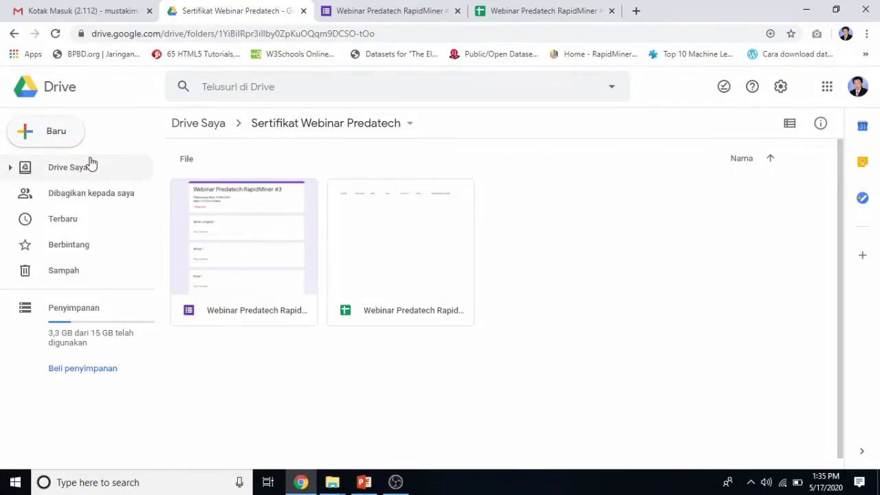
Create a new Google Slides presentation via Baru > Google Slide and preview the Insert image options.
click(65, 141)
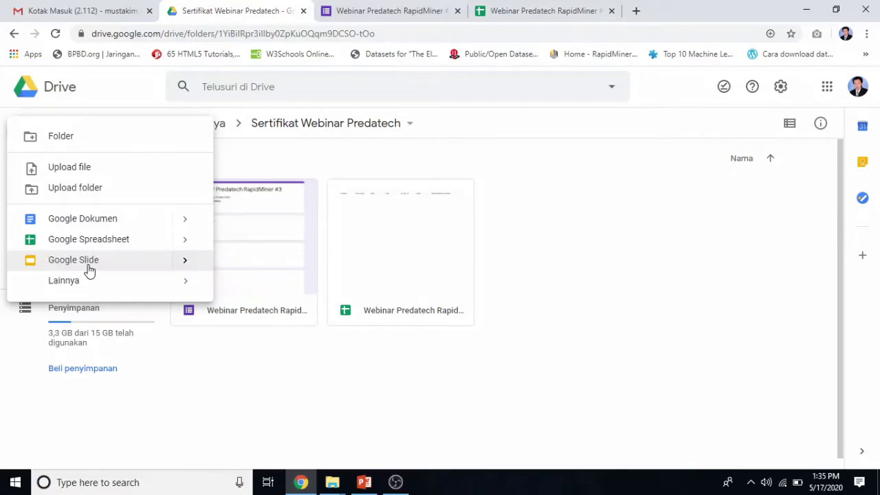
click(89, 268)
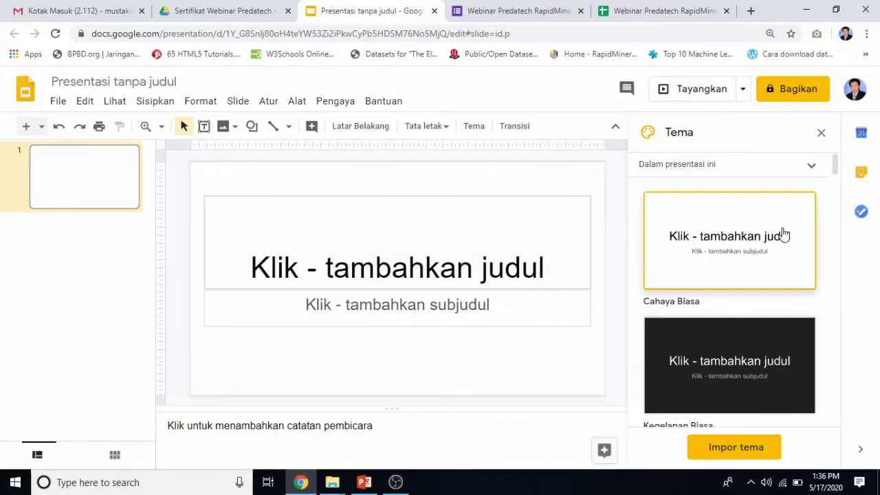
scroll(768, 318, down, 3)
scroll(768, 318, down, 1)
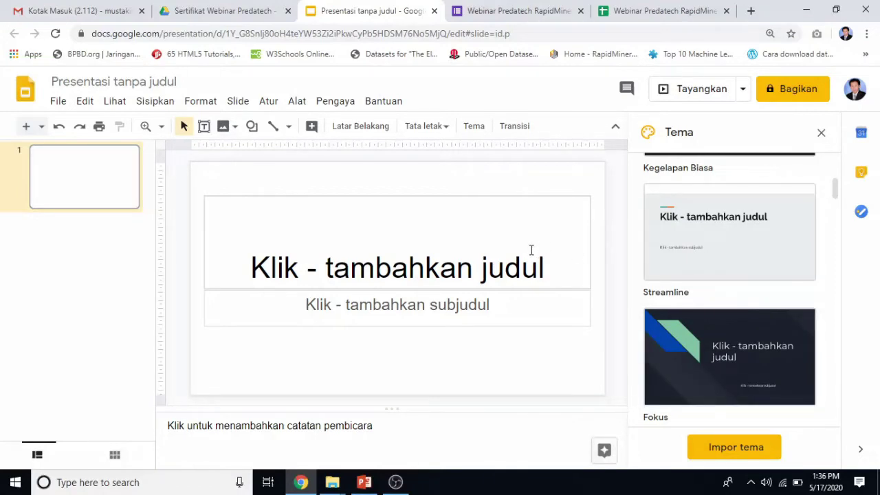
click(222, 127)
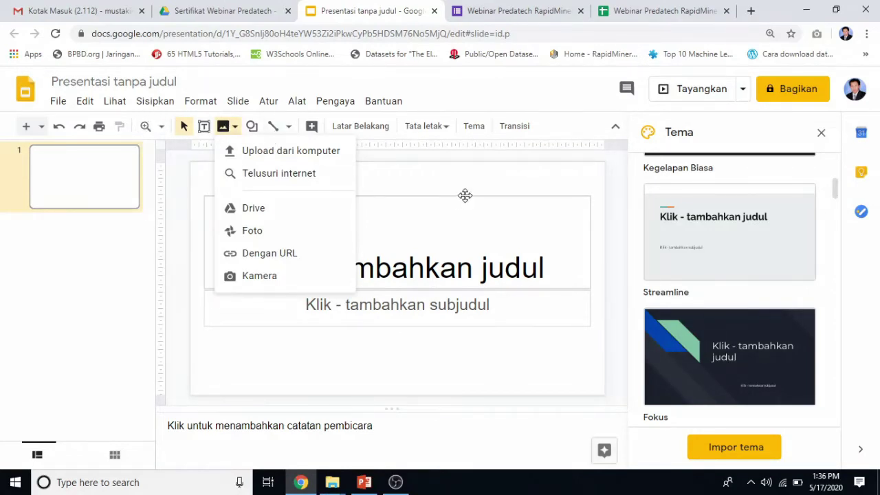
click(615, 193)
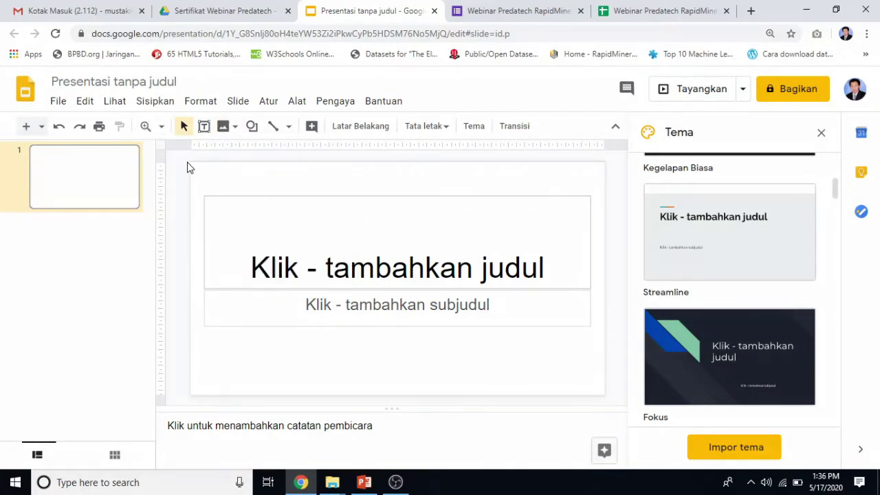
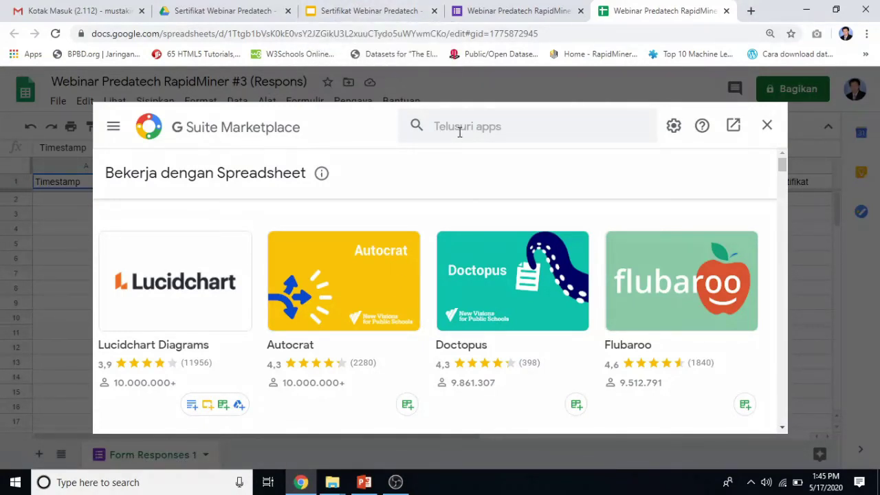
Search the Marketplace for 'auto' and open the Autocrat add-on's details.
click(513, 129)
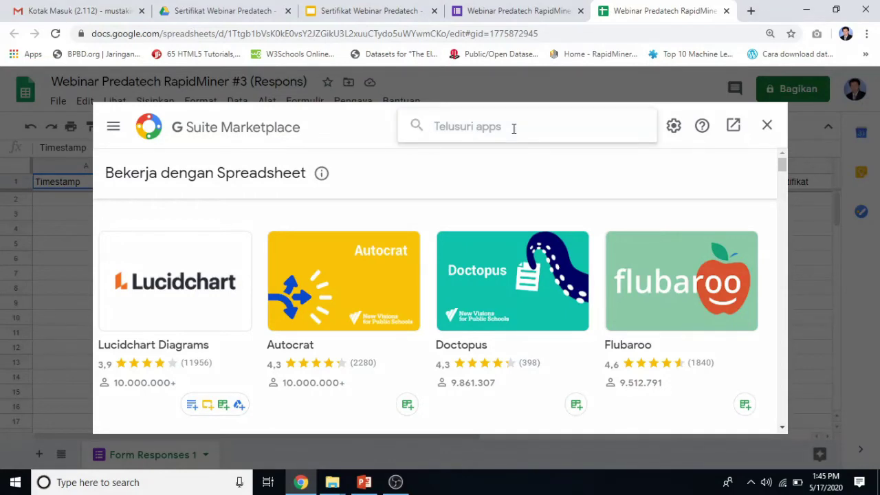
text(auto)
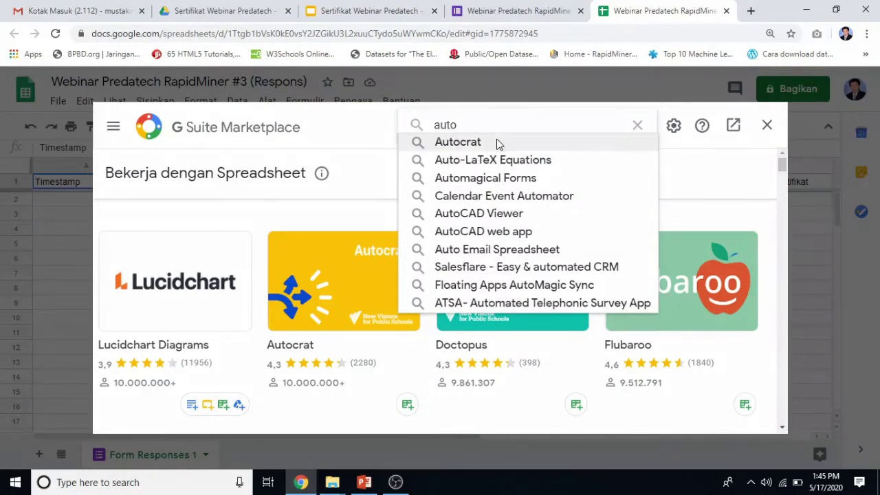
click(494, 143)
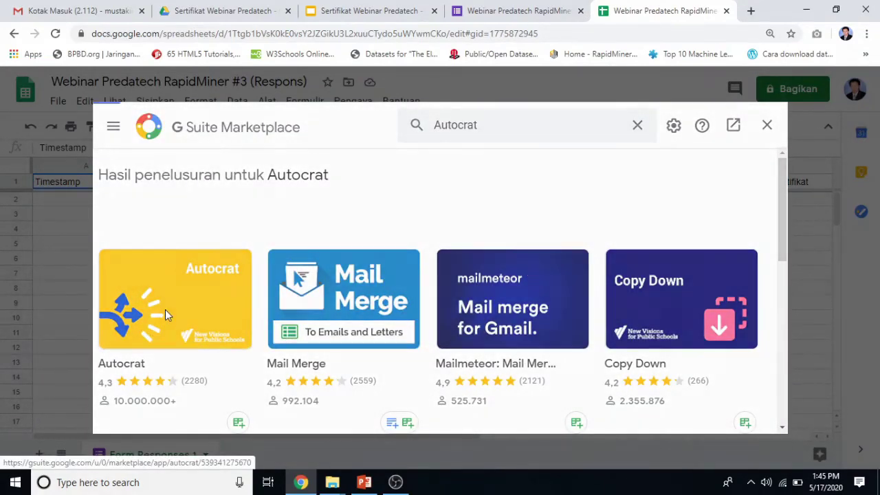
click(165, 315)
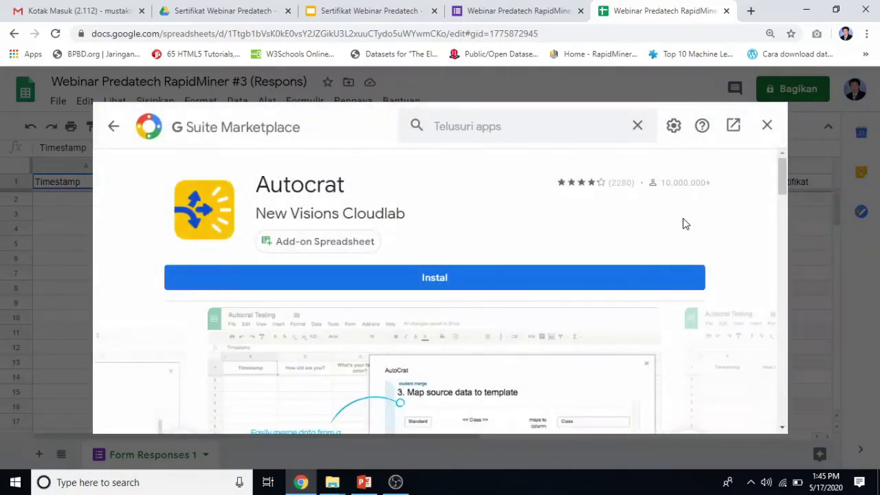
Install Autocrat, authorising it with the Google account and allowing the requested permissions.
click(473, 288)
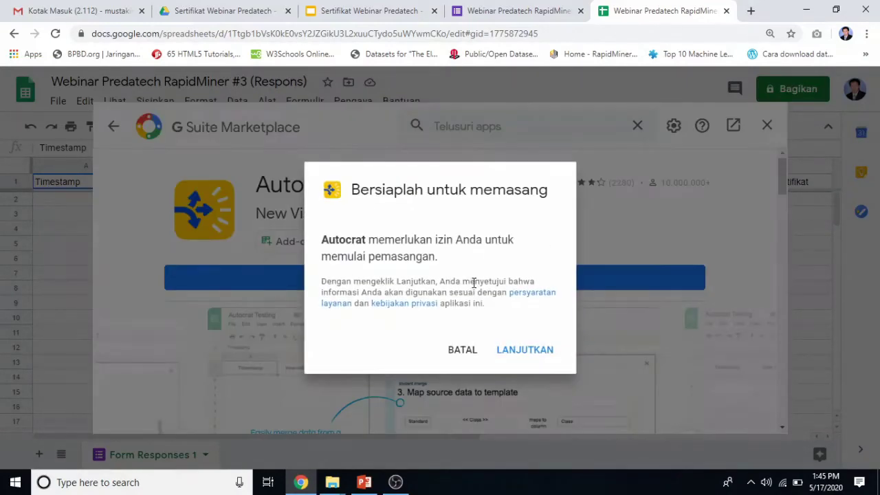
click(515, 357)
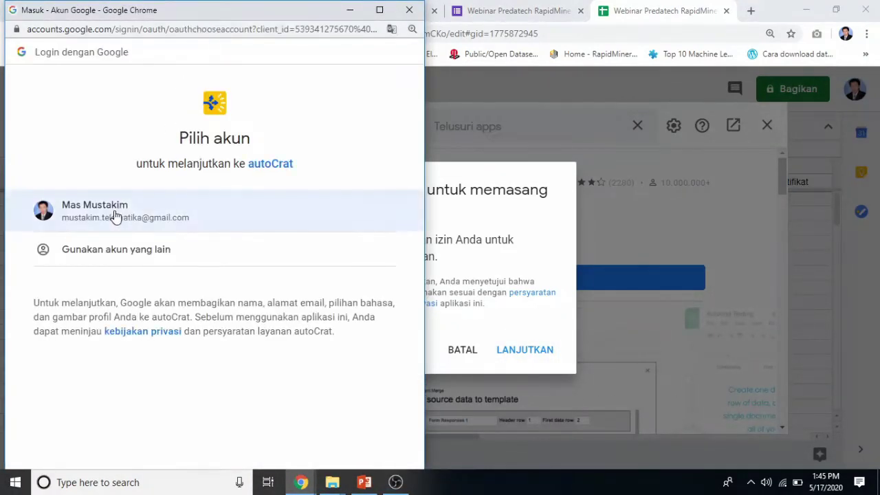
click(115, 216)
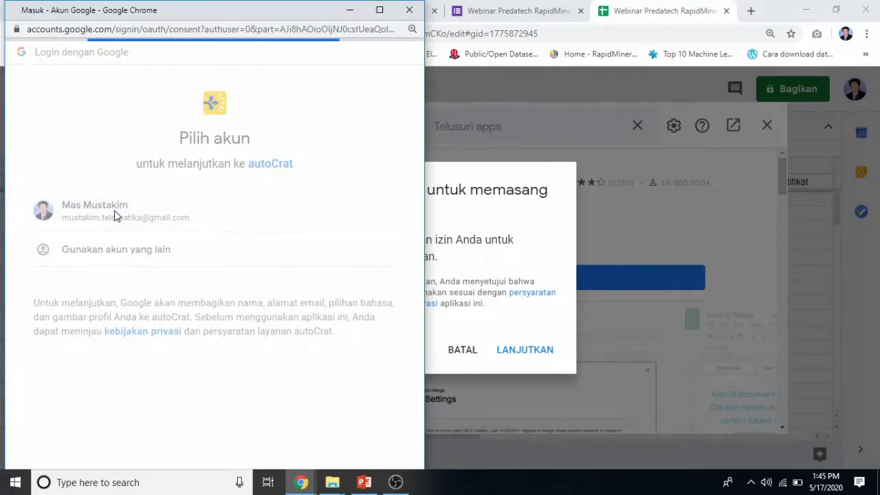
scroll(268, 362, down, 6)
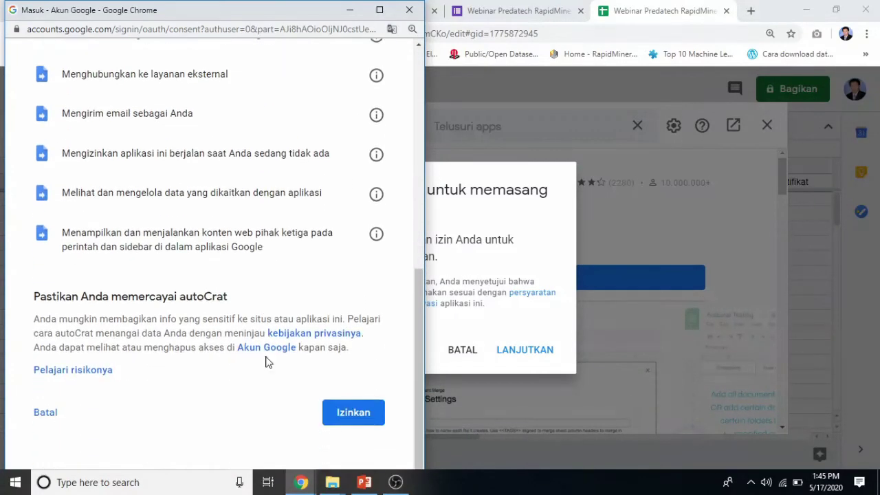
click(347, 408)
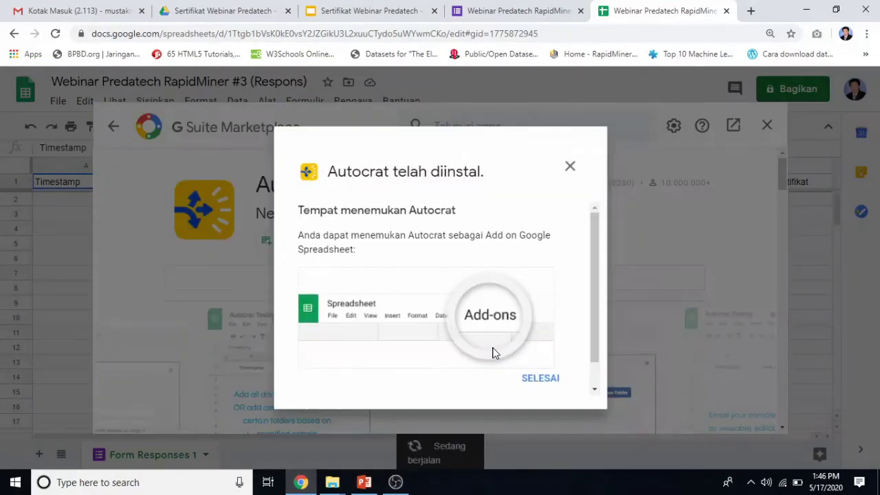
click(548, 382)
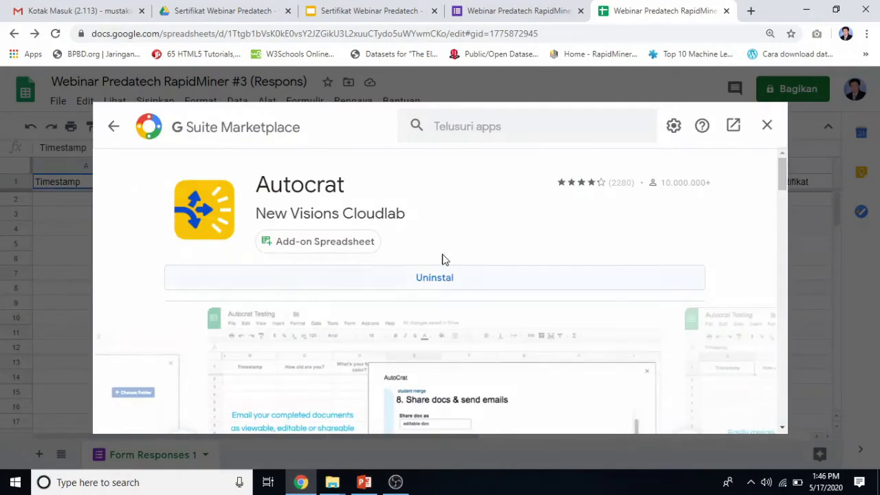
Close the Marketplace to return to the form-responses sheet.
scroll(568, 369, down, 5)
scroll(568, 369, down, 8)
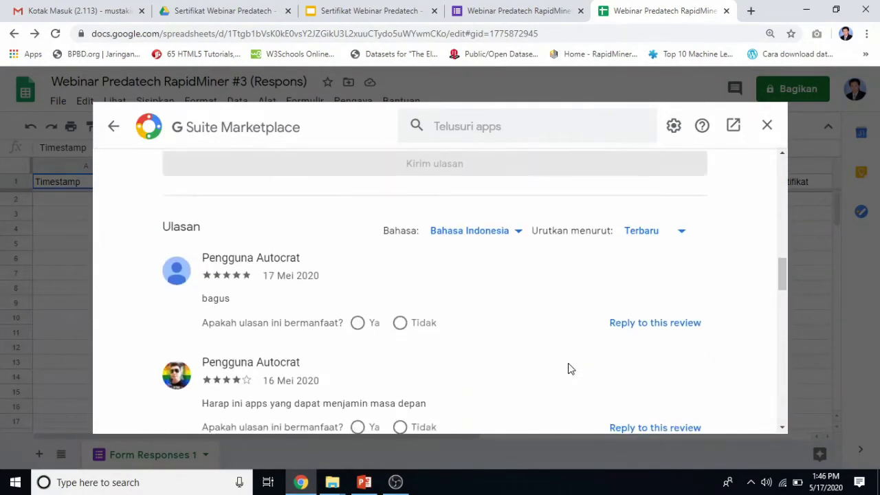
scroll(568, 369, up, 7)
scroll(568, 369, up, 10)
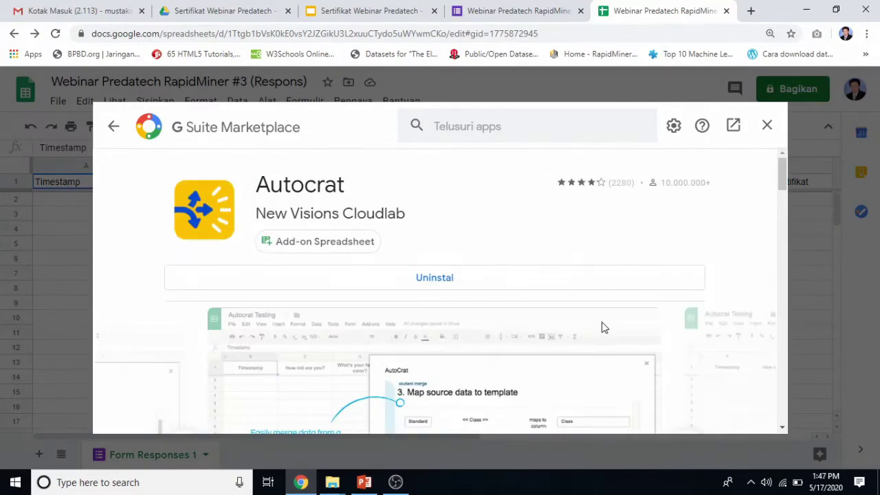
click(767, 125)
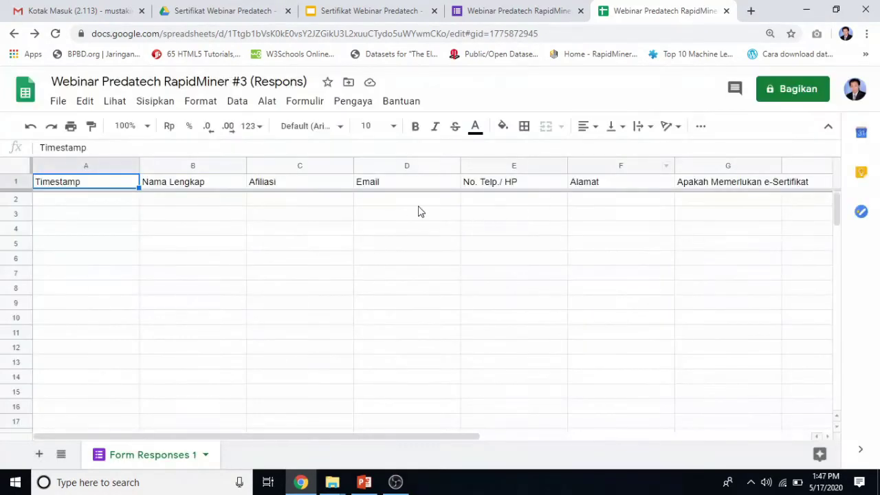
Launch Autocrat from Add-ons > Document add-ons using the Autocrat card's Use > Open.
click(355, 105)
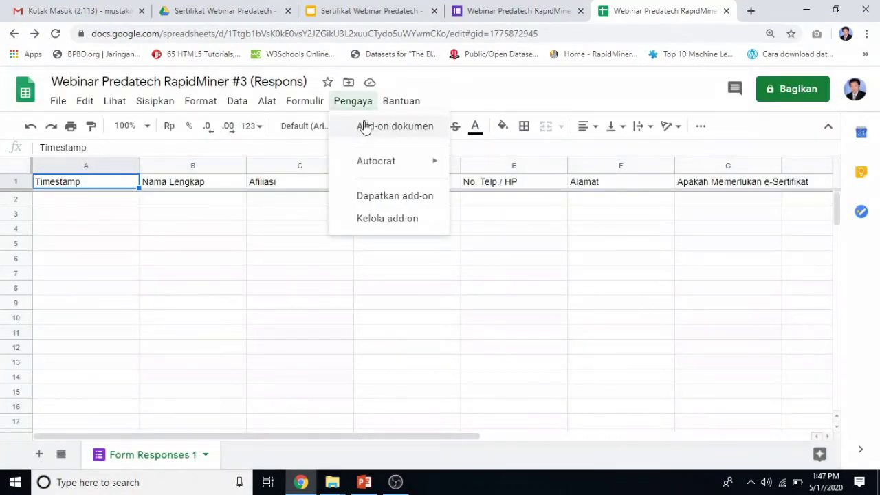
click(365, 128)
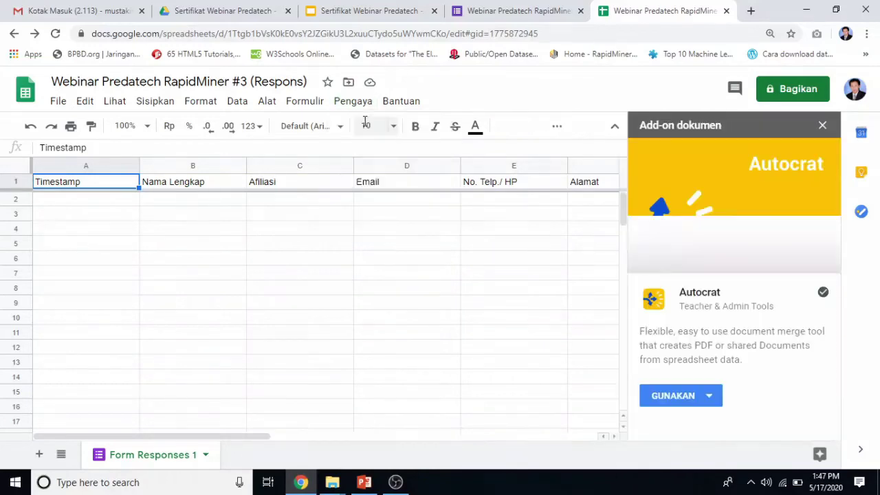
click(685, 393)
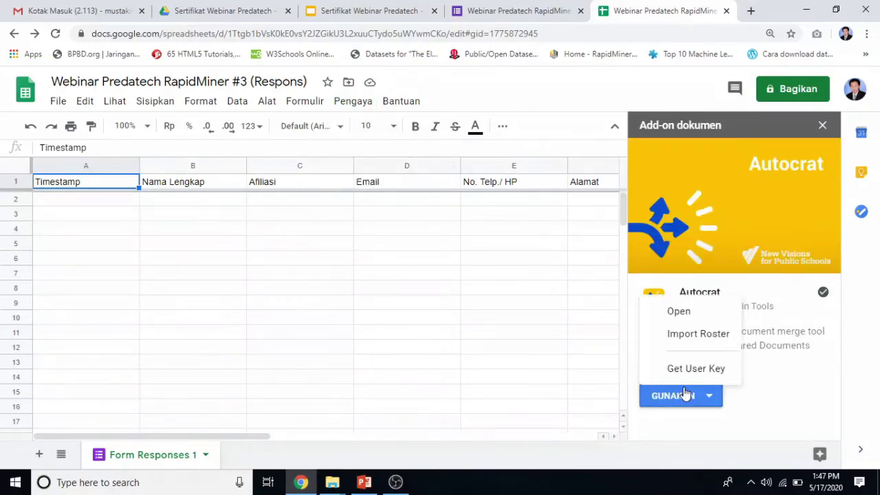
click(678, 313)
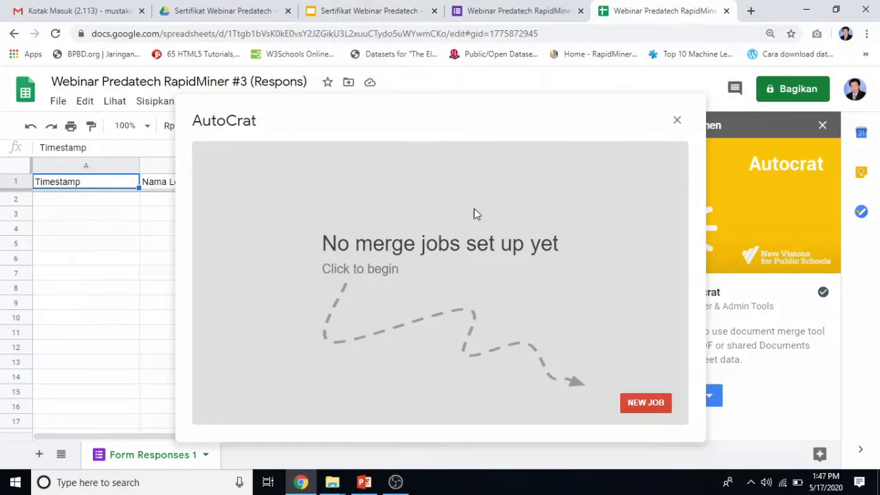
Create a new merge job named 'Webinar Predatech RapidMiner #3' and continue to template selection.
click(649, 409)
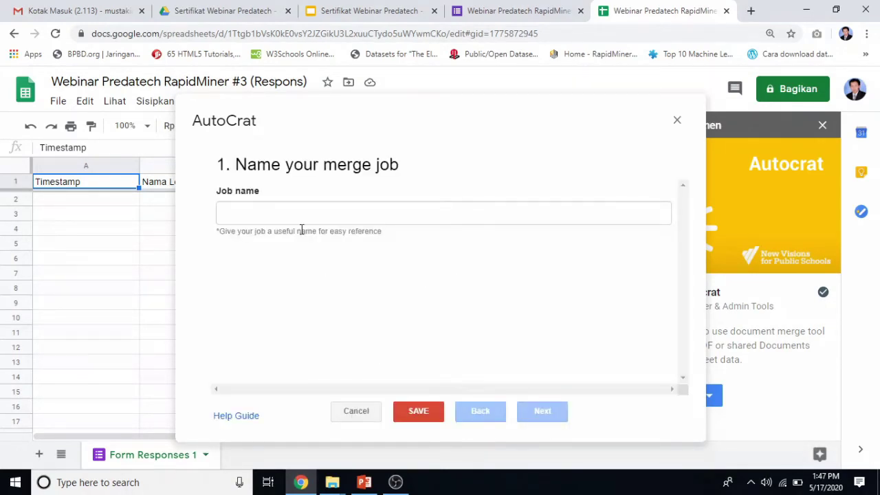
click(288, 218)
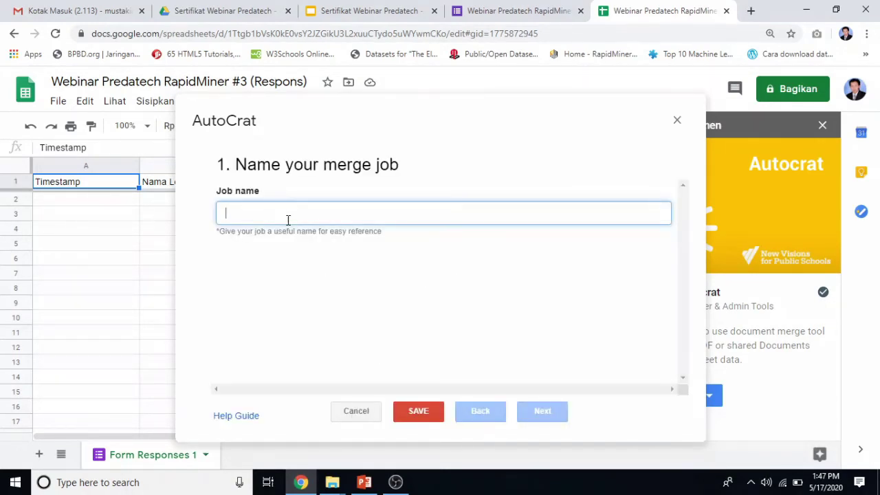
text(Webinar Predatech #3)
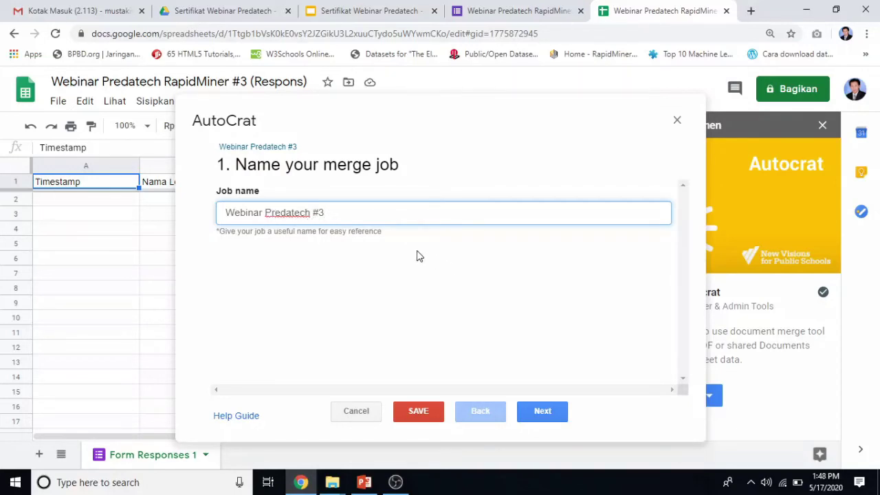
text(Ra)
text(i)
key(BackSpace)
text(pidMine)
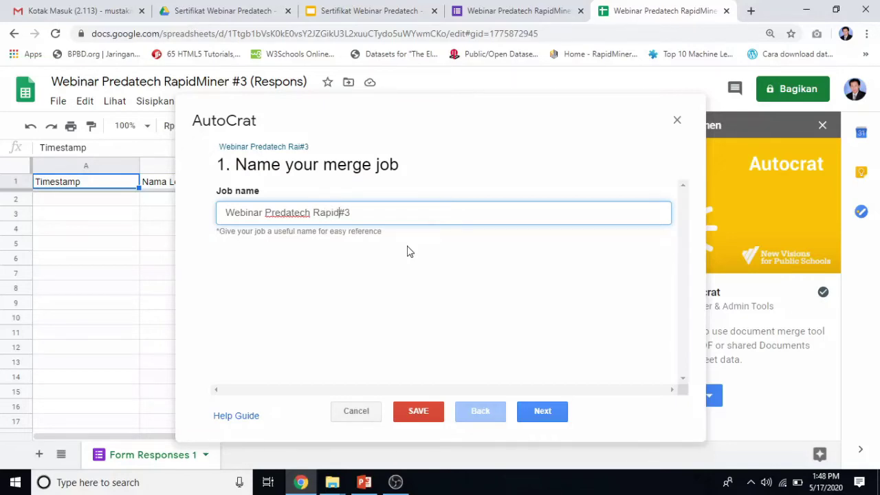
text(r)
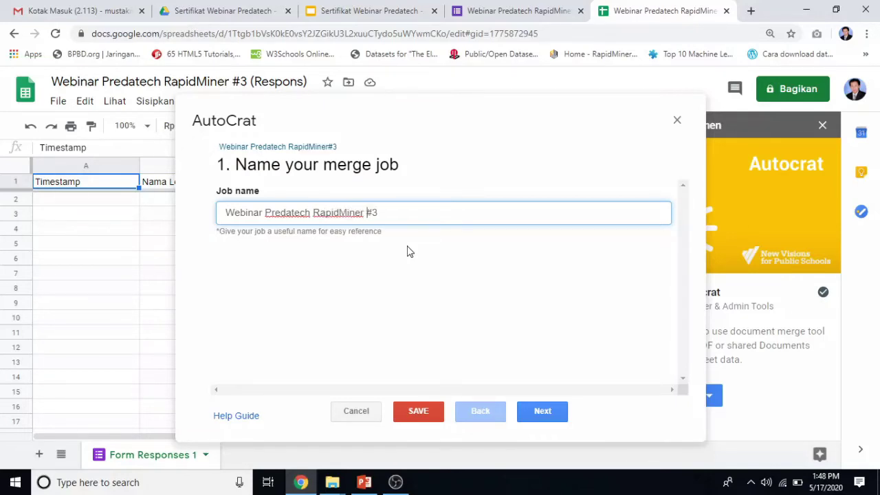
click(535, 417)
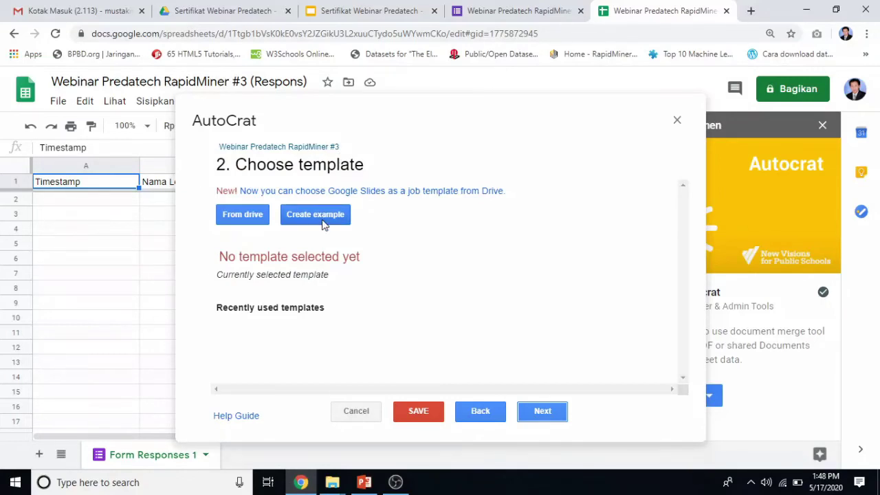
Choose the Sertifikat Webinar Predatech slides from Drive as the job's template.
click(243, 214)
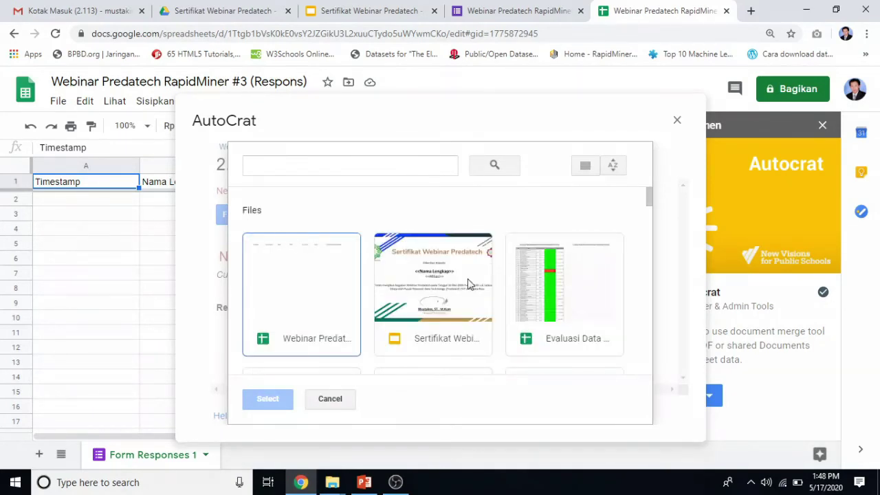
click(453, 301)
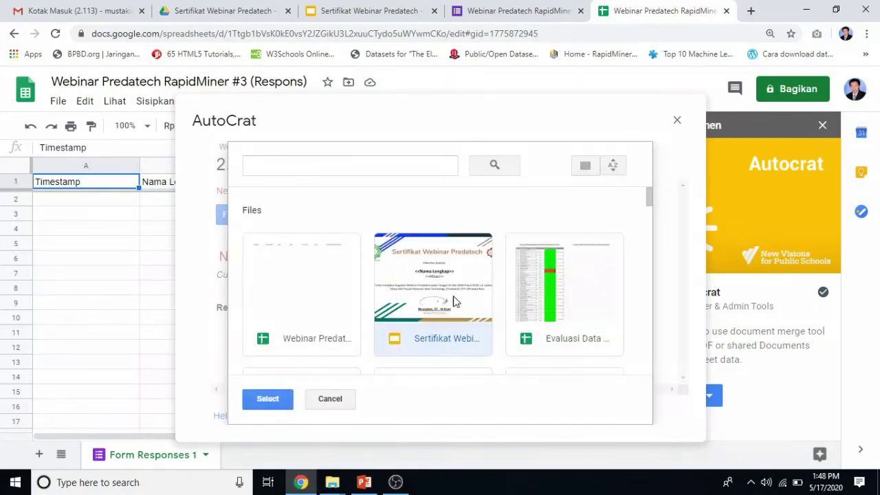
click(276, 403)
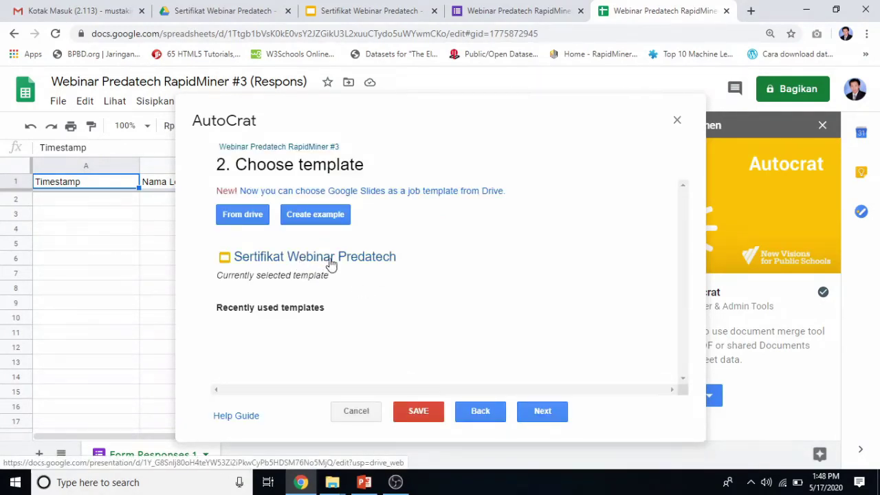
click(543, 412)
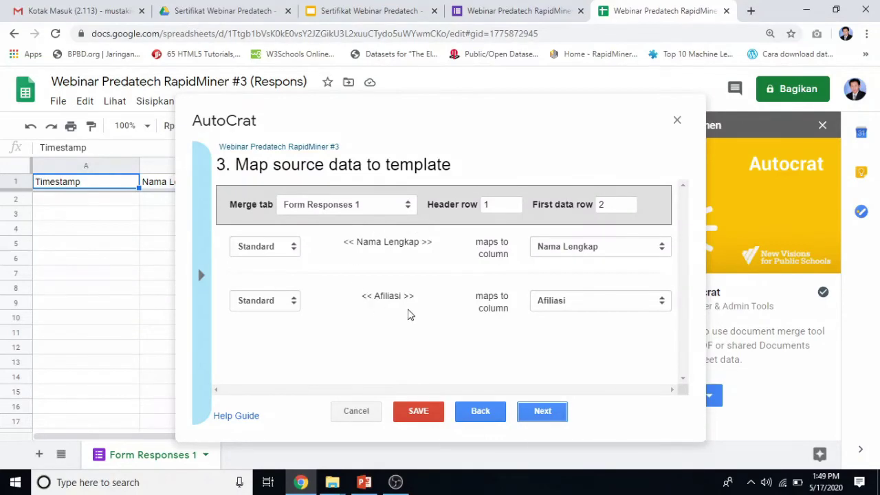
Map the <<Nama Lengkap>> and <<Afiliasi>> tags to the Nama Lengkap and Afiliasi columns.
click(608, 254)
click(576, 275)
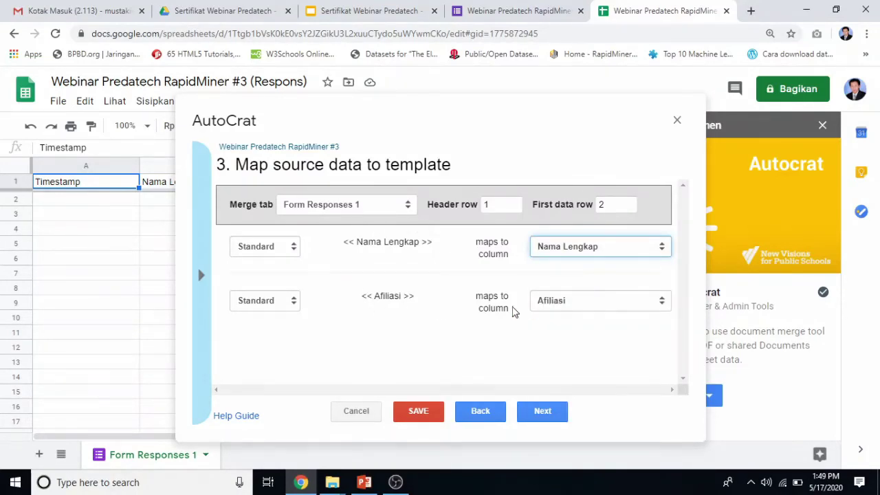
click(597, 304)
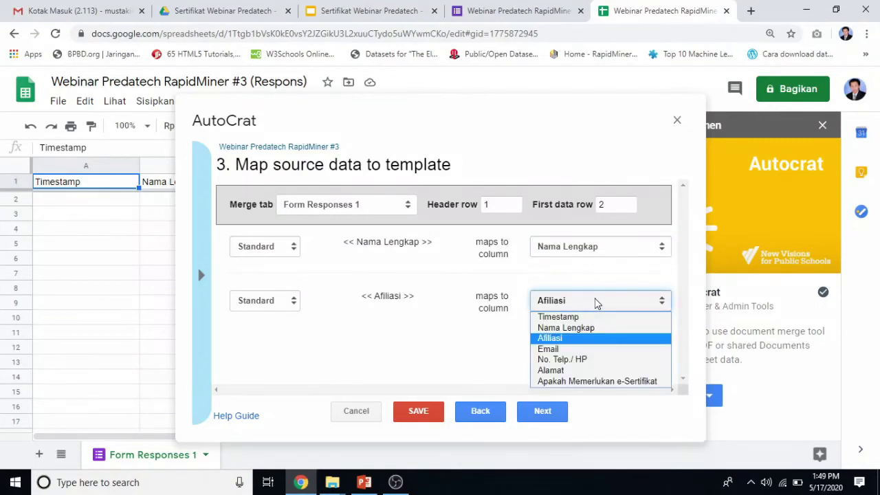
click(558, 336)
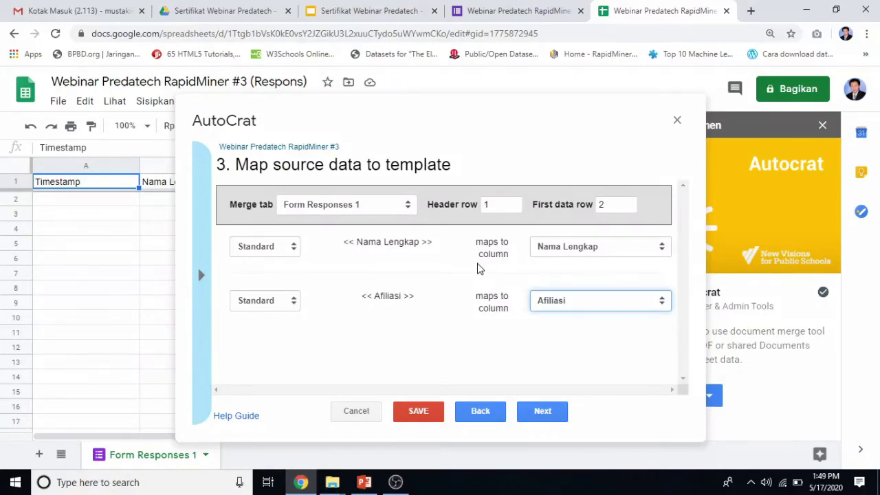
click(554, 415)
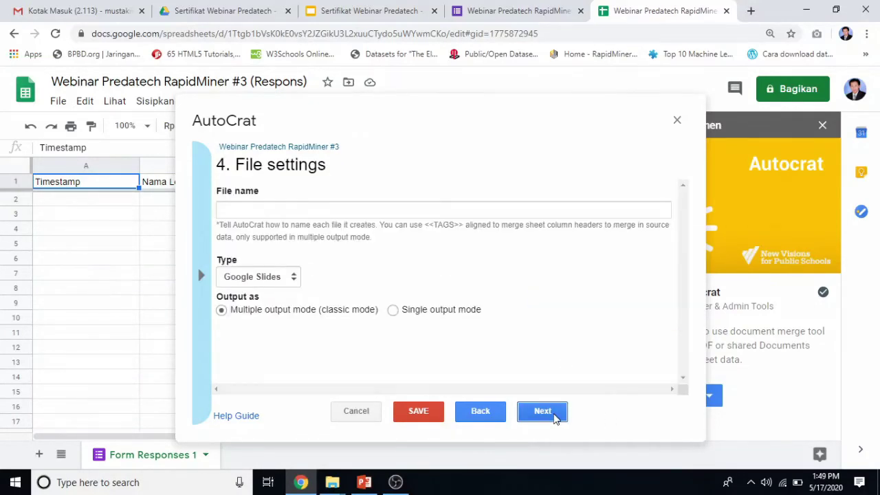
Name output files 'Webinar Predatech RapidMiner', set type to PDF, and keep Multiple output mode.
click(257, 208)
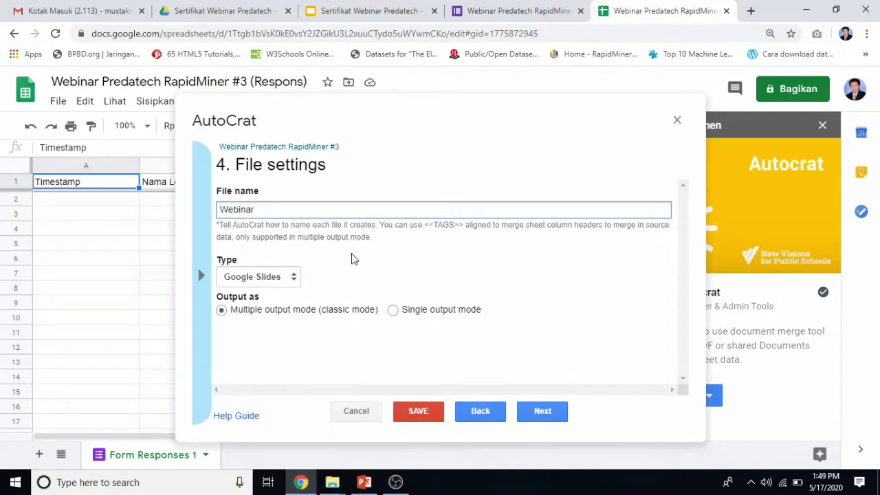
text(Webinar Predatech RapidMiner #3)
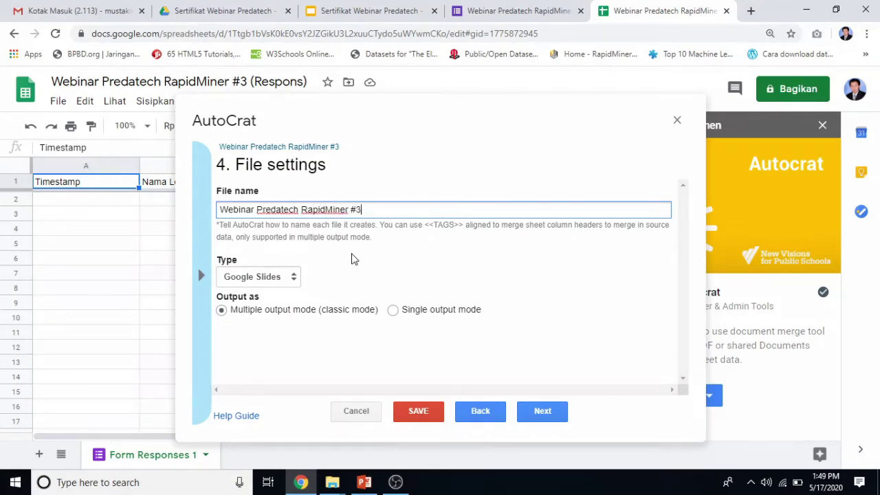
click(280, 277)
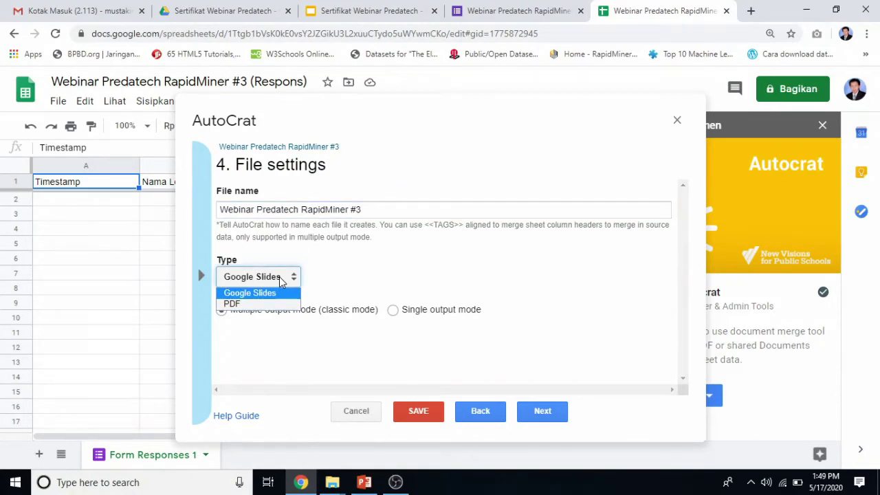
click(258, 304)
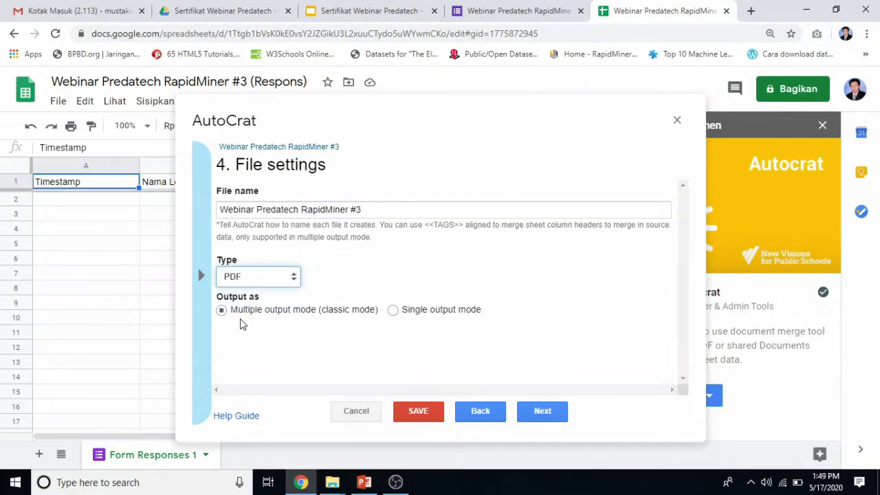
click(311, 313)
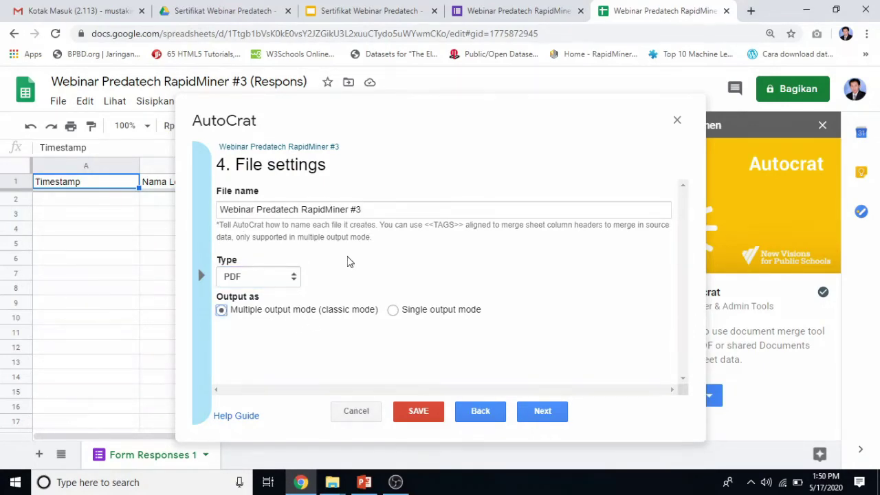
Replace the trailing #3 in the file name with the <<Nama Lengkap>> tag.
click(367, 211)
drag(367, 211, 350, 211)
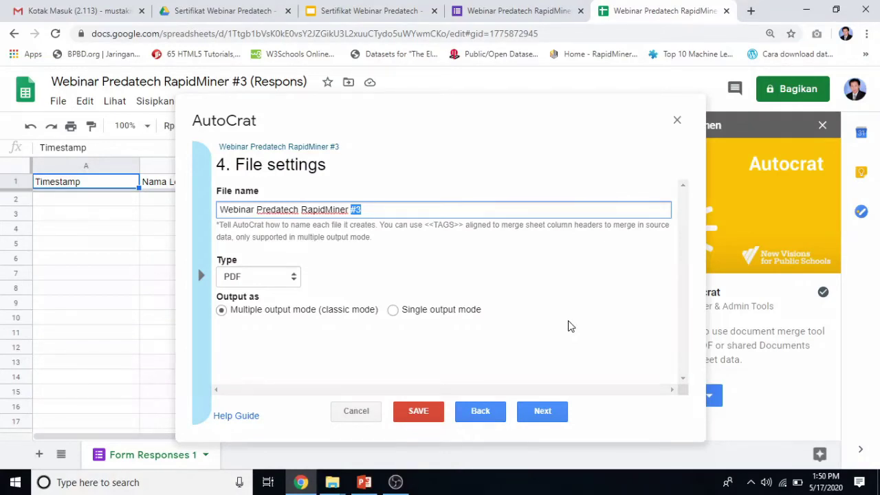
text(<<>>)
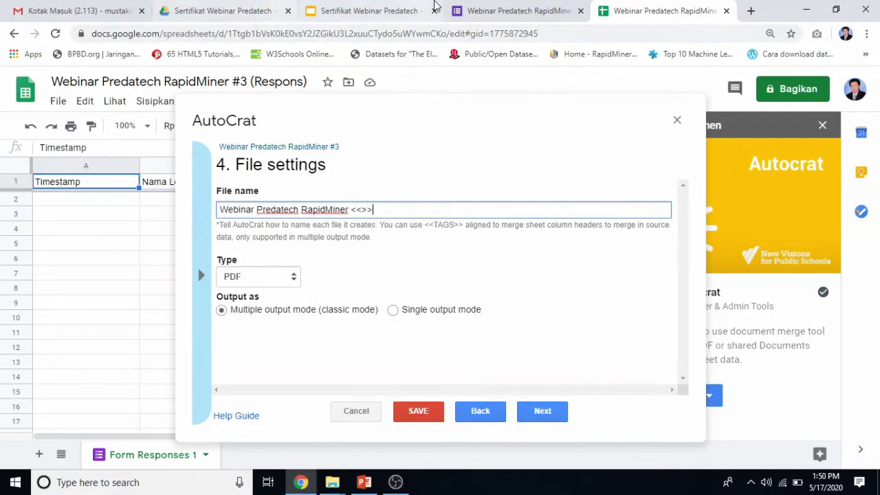
click(483, 10)
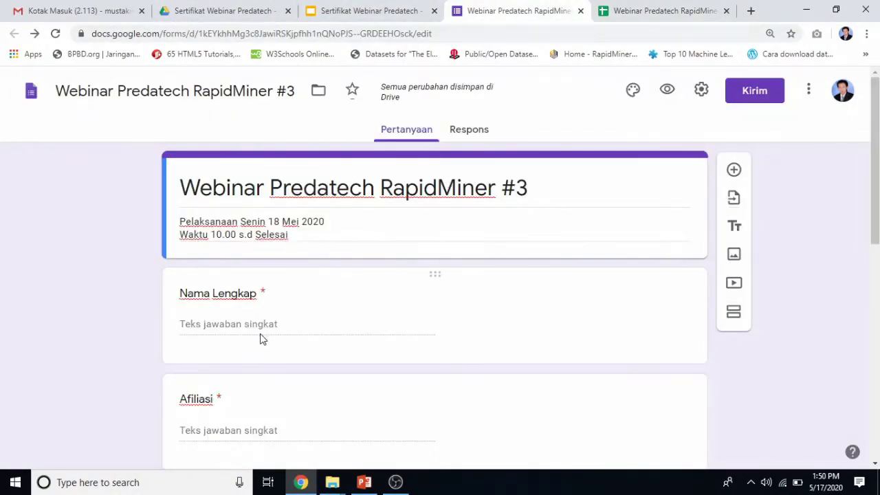
click(623, 15)
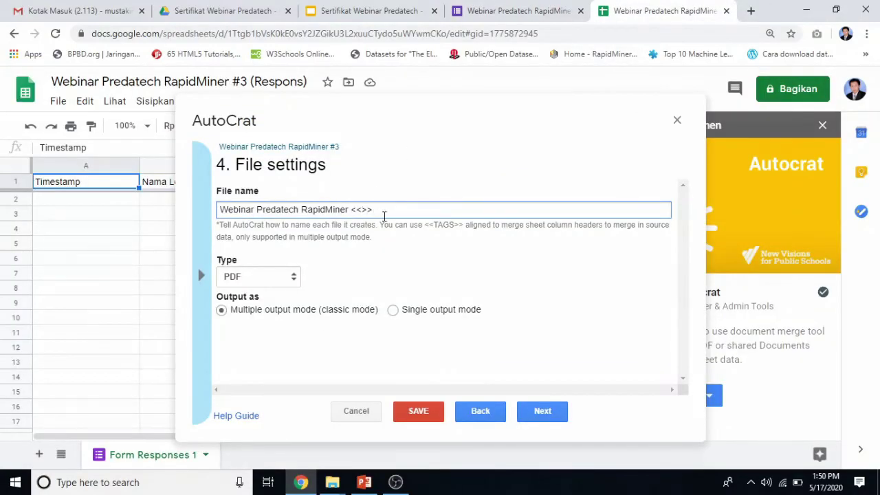
click(363, 209)
text(Nama Lengk)
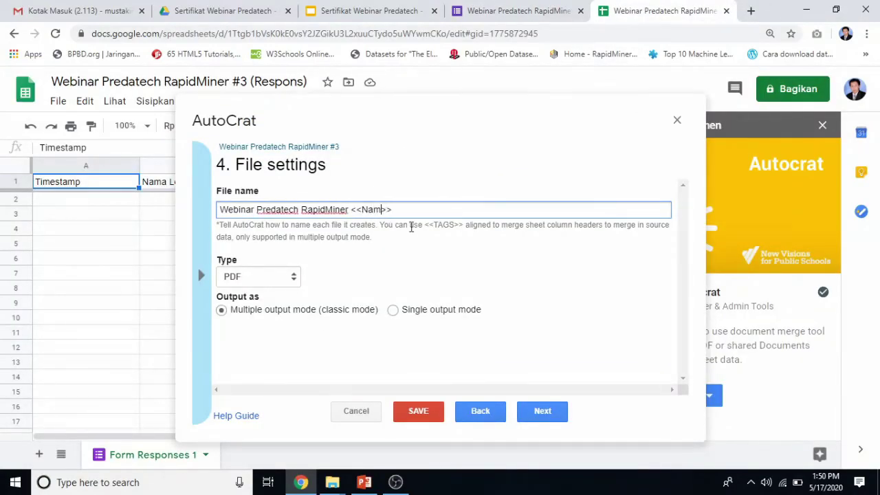
text(ap)
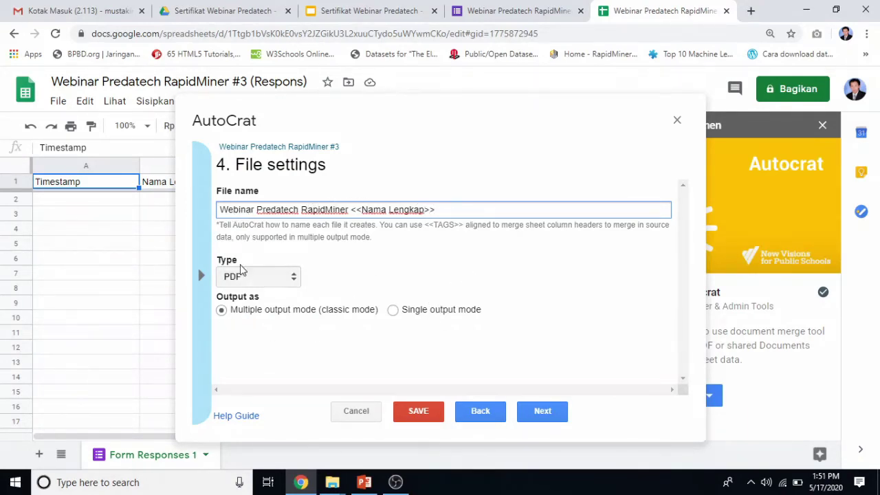
click(536, 411)
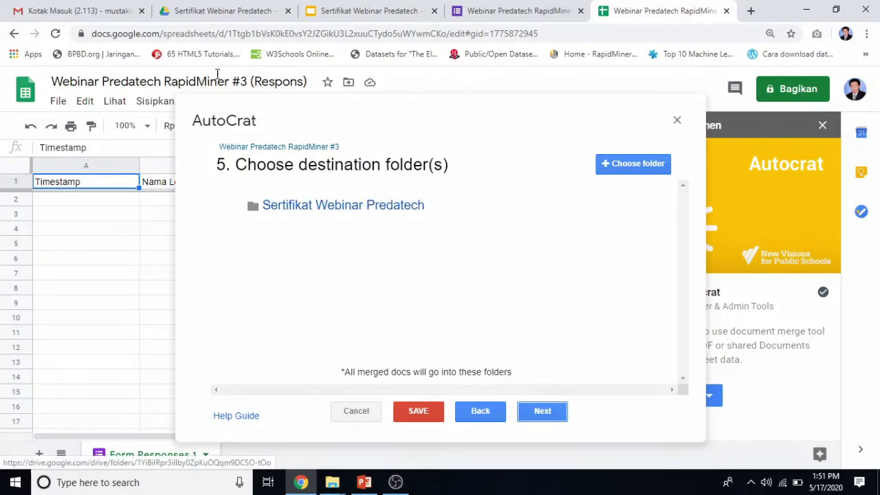
In Drive's Sertifikat Webinar Predatech folder, create a folder named 'Sertifikat Peserta', then return to Sheets.
click(180, 14)
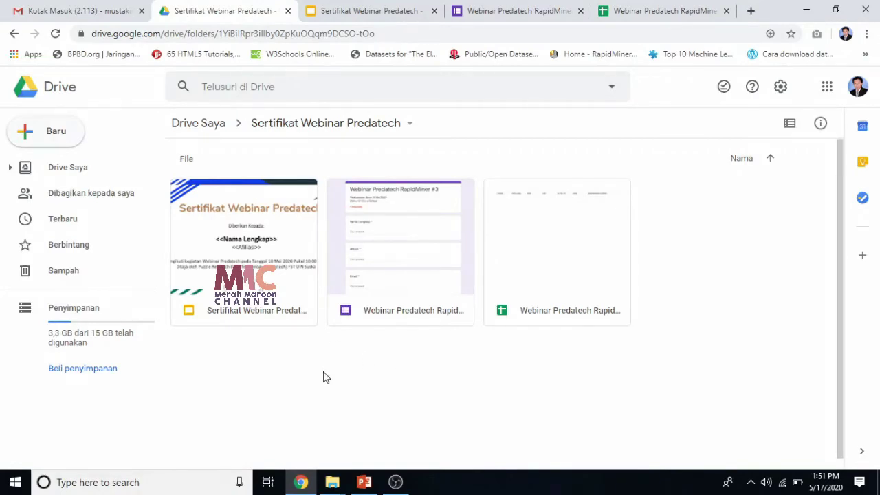
scroll(732, 356, down, 1)
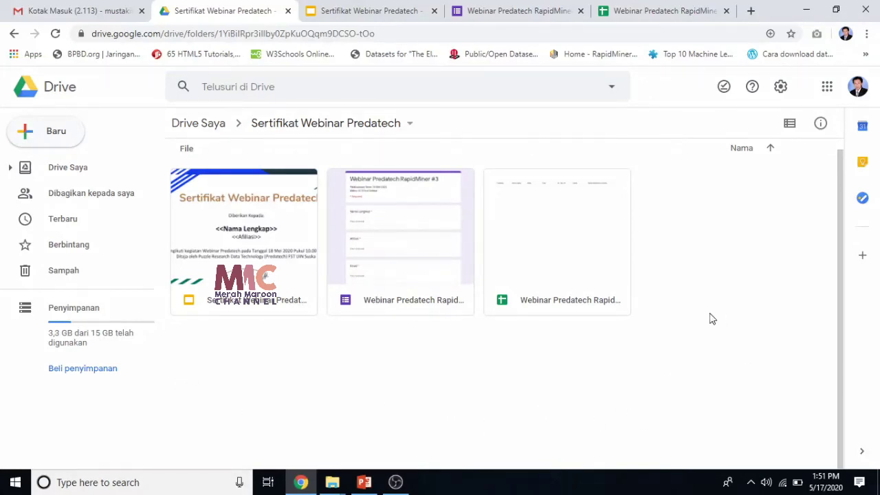
scroll(687, 313, up, 1)
click(60, 138)
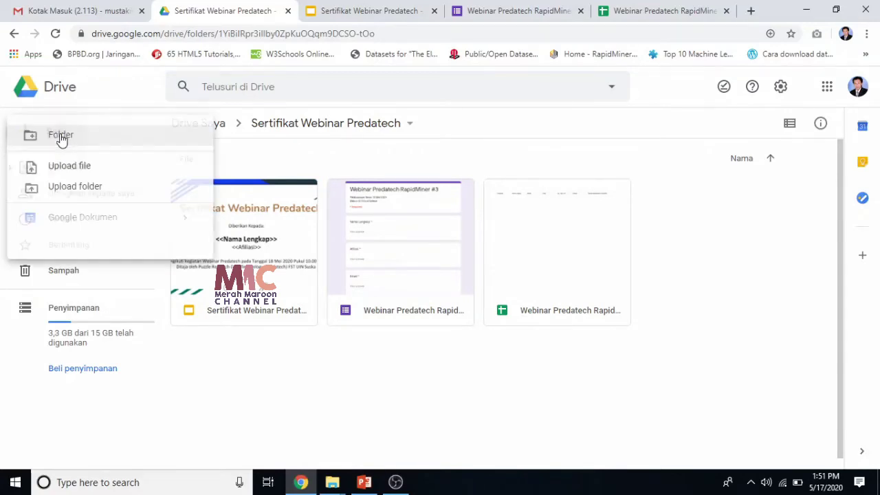
click(58, 137)
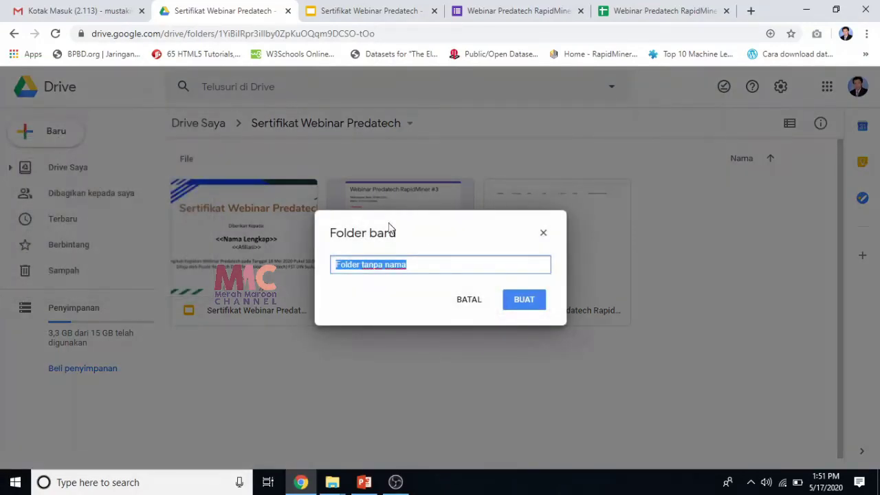
text(Sertifikat )
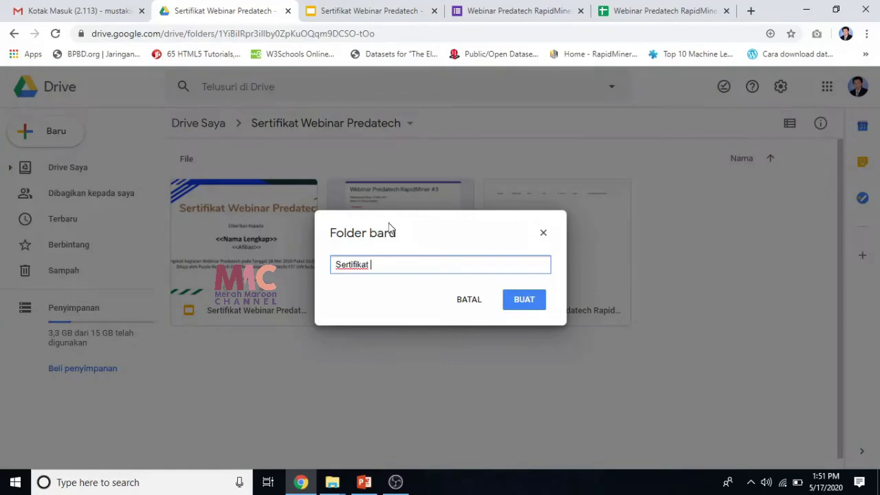
text(Peserta)
click(526, 300)
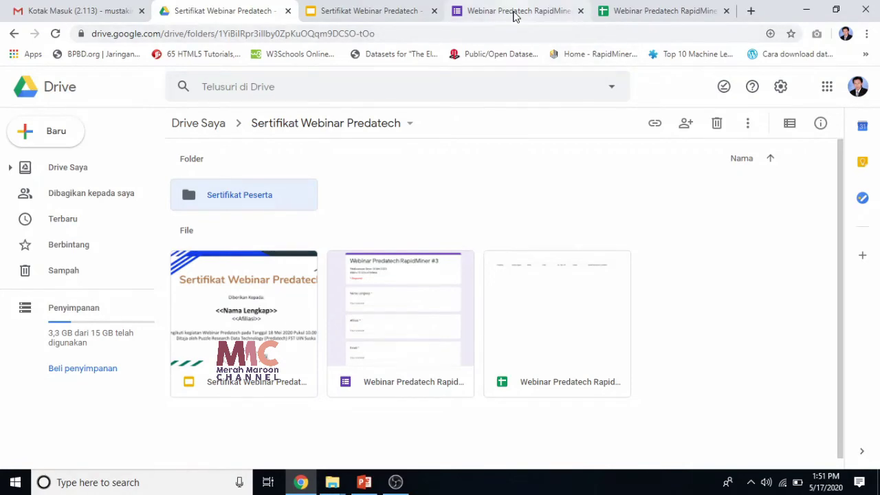
click(653, 11)
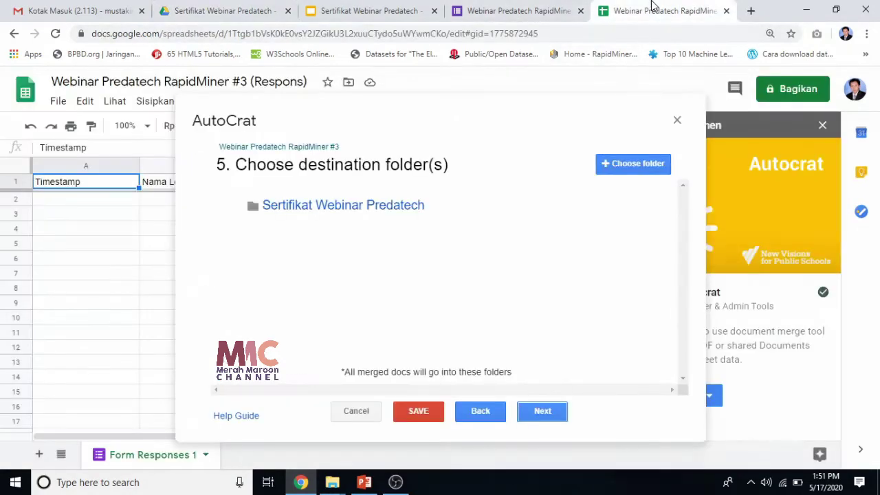
Make Sertifikat Peserta the only destination folder, then advance past the dynamic-folder step.
click(622, 164)
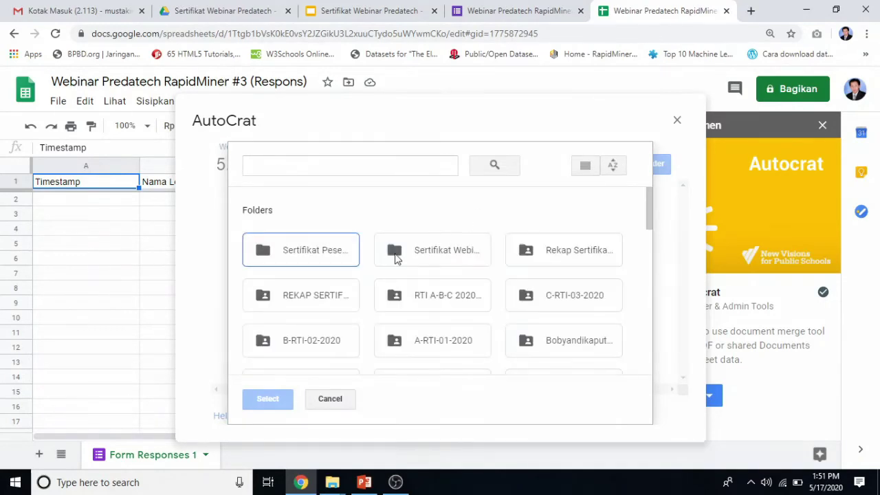
click(315, 258)
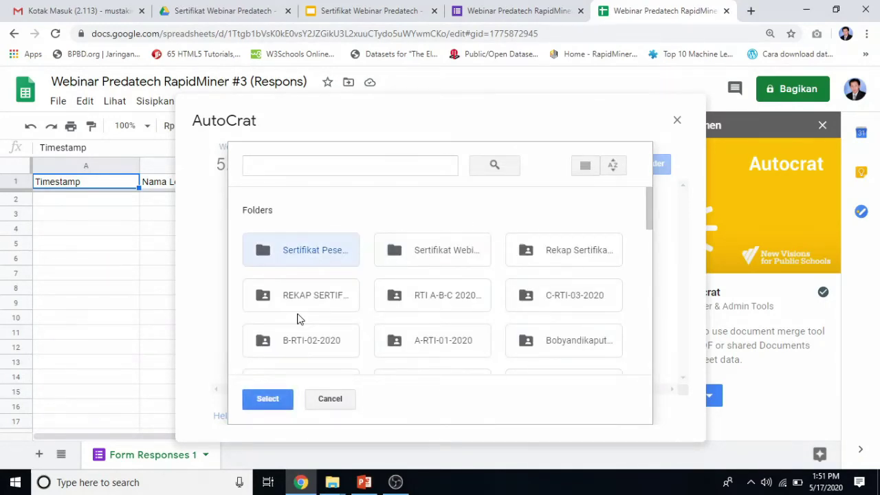
click(268, 399)
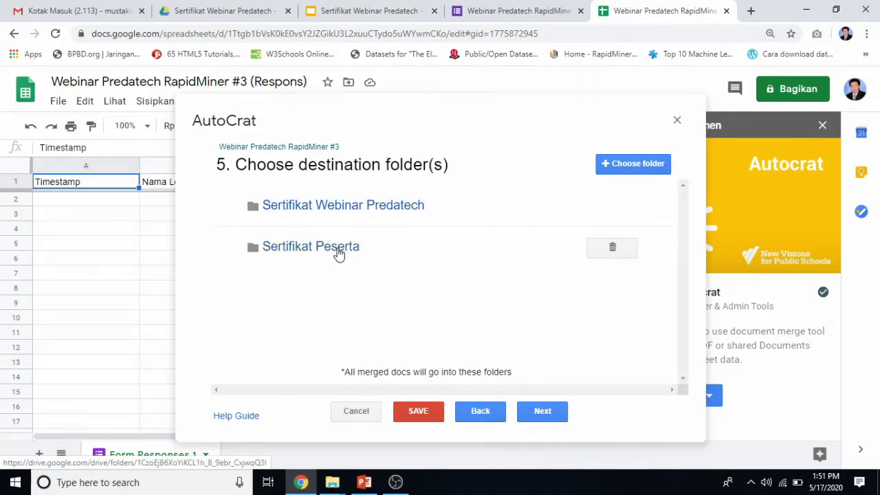
click(618, 205)
click(640, 259)
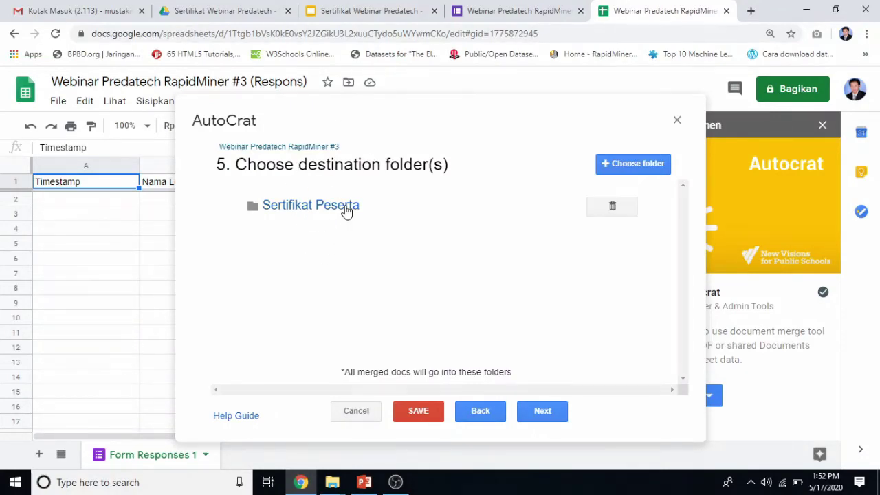
click(543, 412)
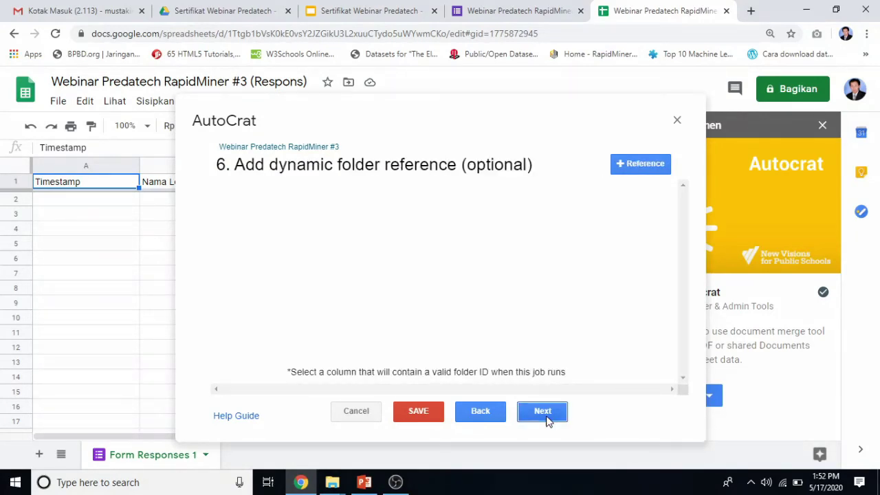
click(543, 413)
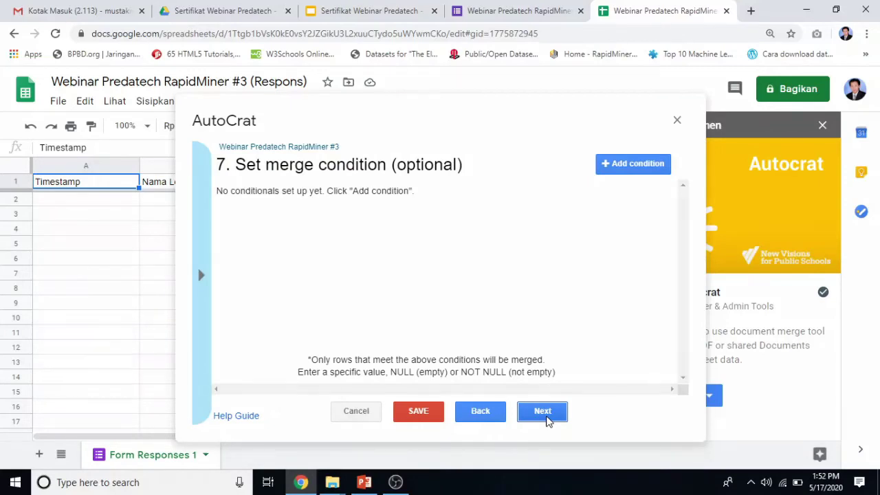
Skip merge conditions, then set Share doc? to Yes as PDF with re-sharing allowed.
click(543, 413)
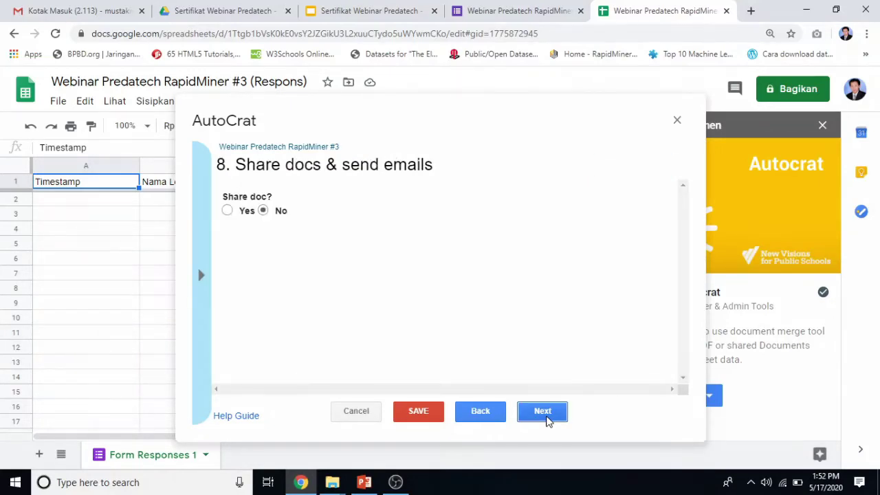
click(227, 210)
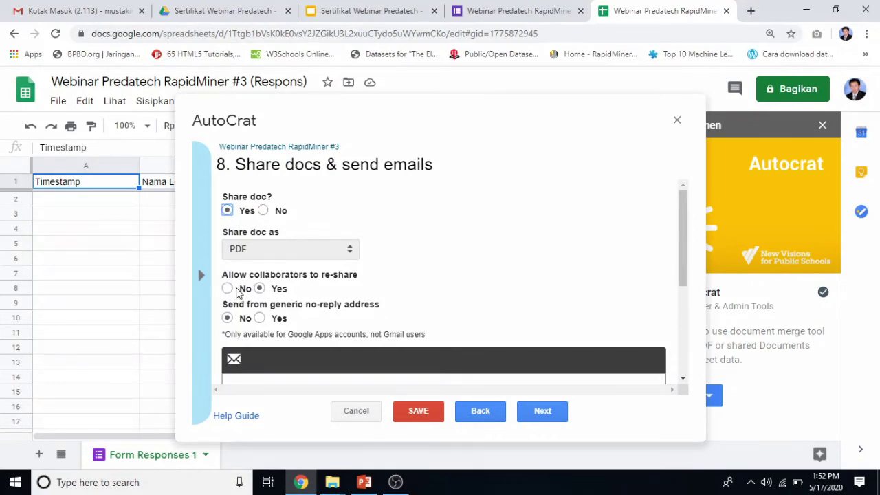
click(238, 15)
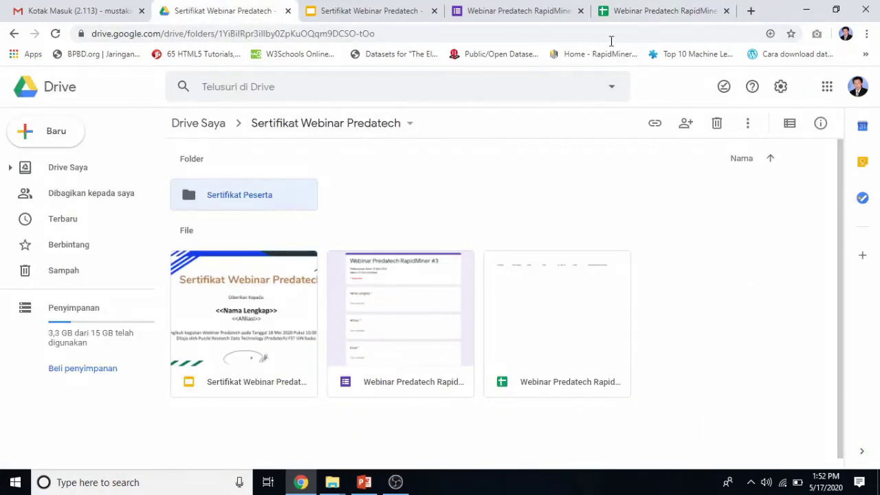
click(622, 17)
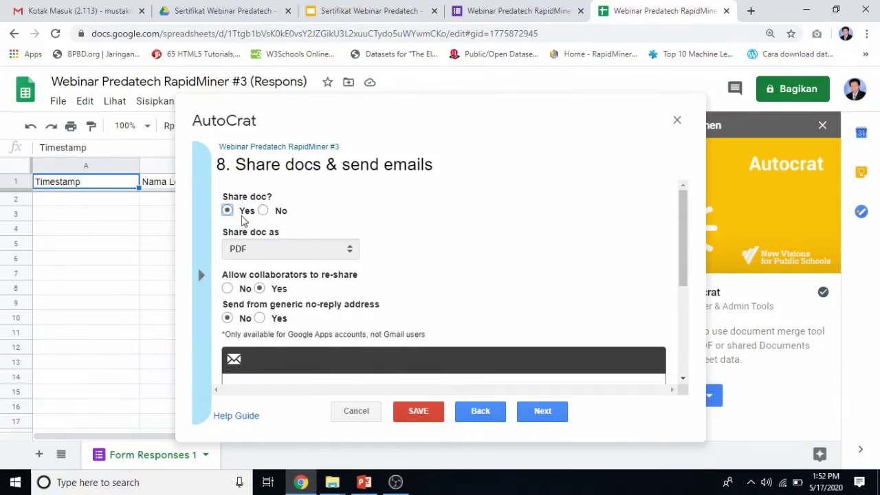
click(230, 290)
click(260, 289)
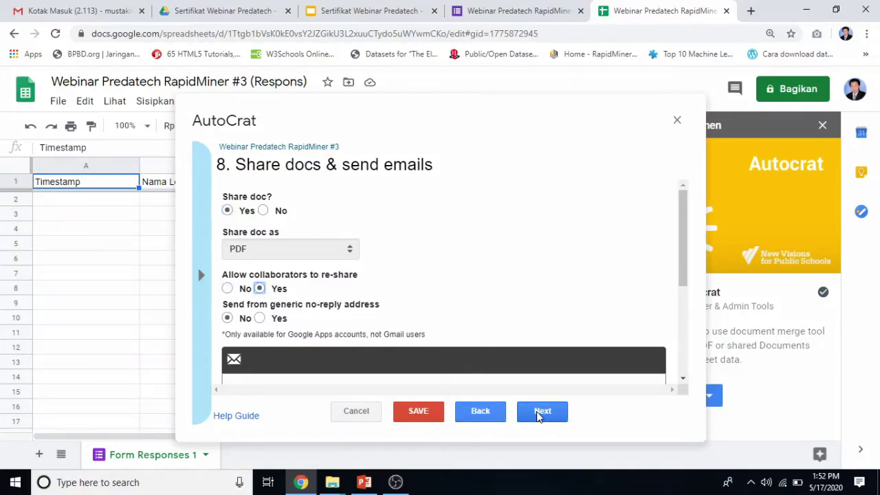
scroll(560, 351, down, 3)
Replace the email's To value with the <<Email>> tag, checking tag names in the Slides and Form tabs.
scroll(307, 248, down, 2)
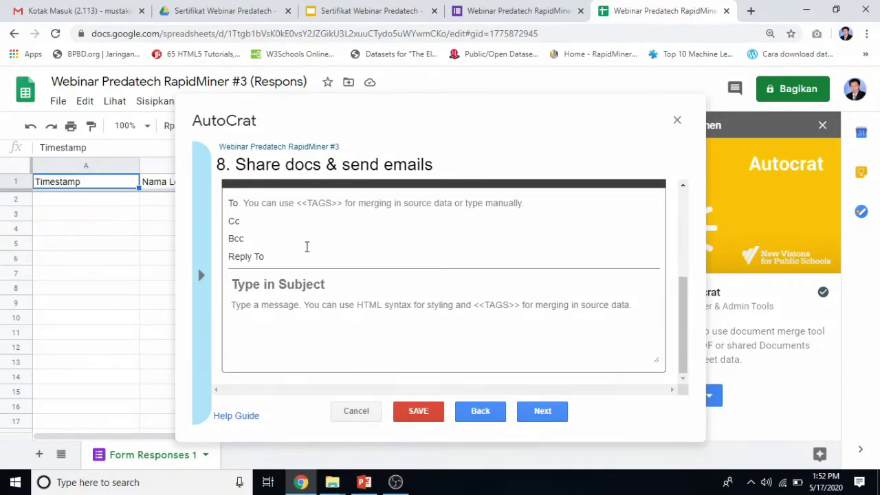
click(454, 203)
text(Sertifikat Webinar Predatech <<Nama Lengkap>>)
drag(454, 204, 231, 217)
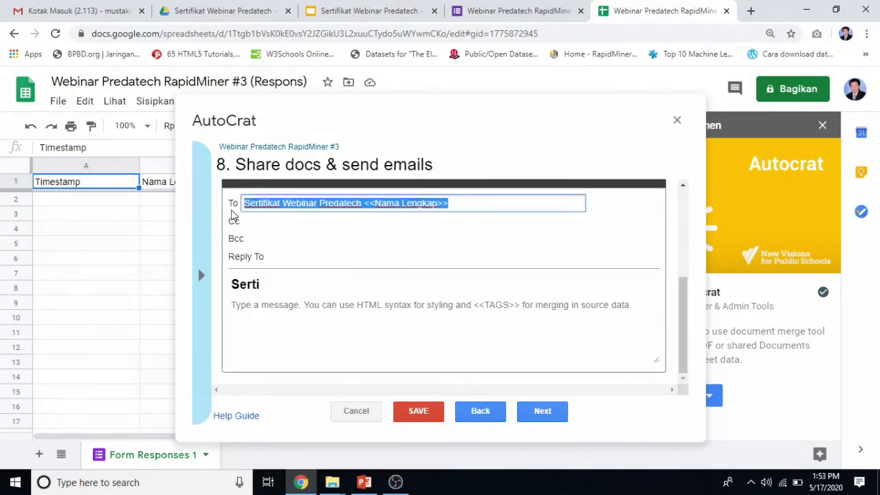
text(<<)
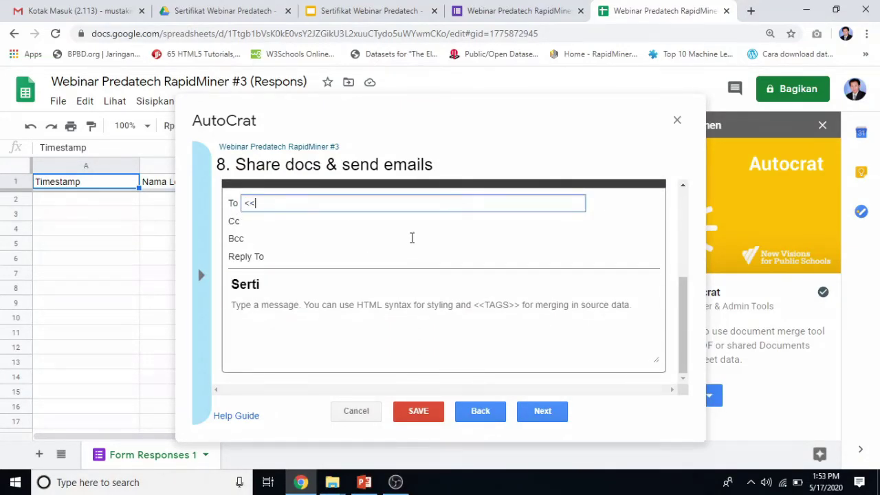
text(ema)
text(Email>>)
click(326, 221)
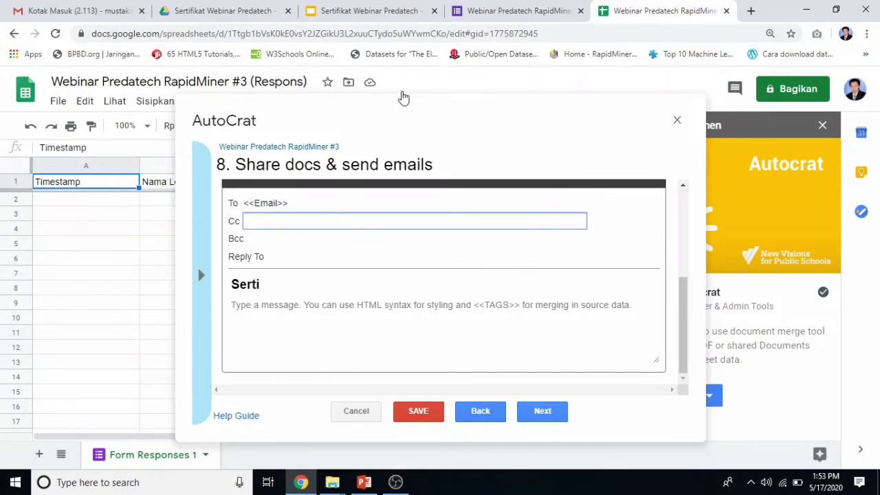
click(382, 11)
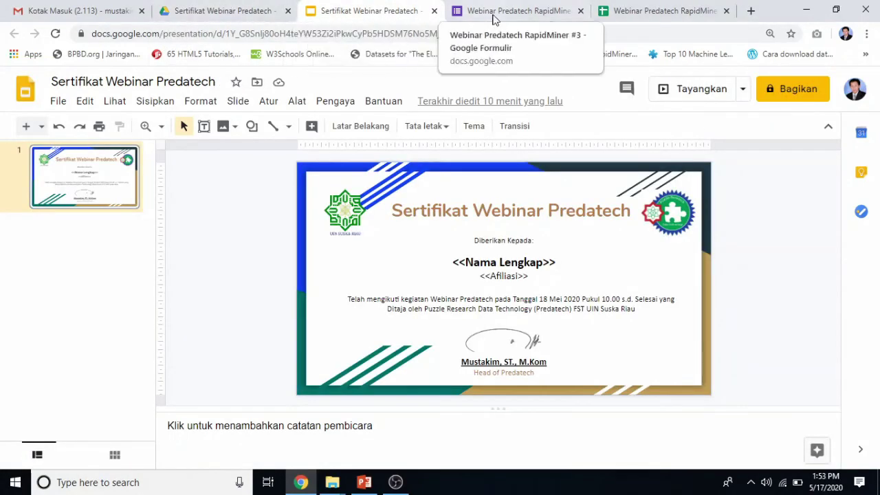
click(501, 12)
scroll(212, 420, down, 2)
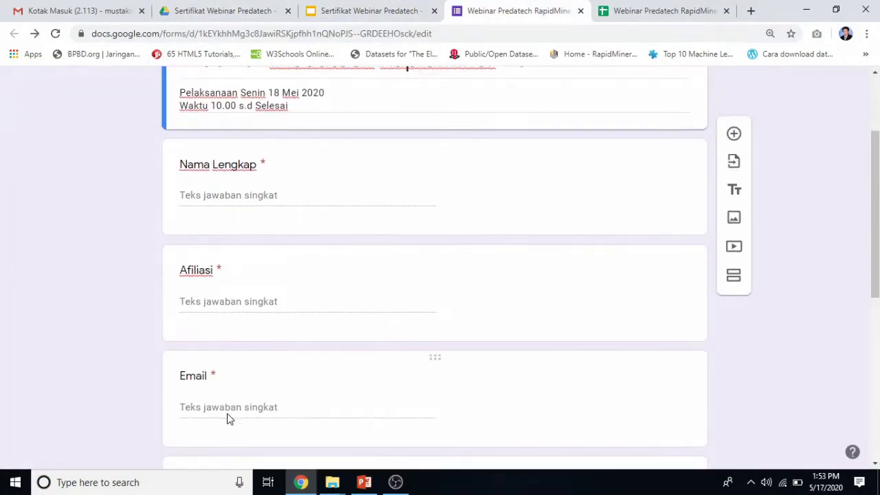
click(612, 16)
click(264, 284)
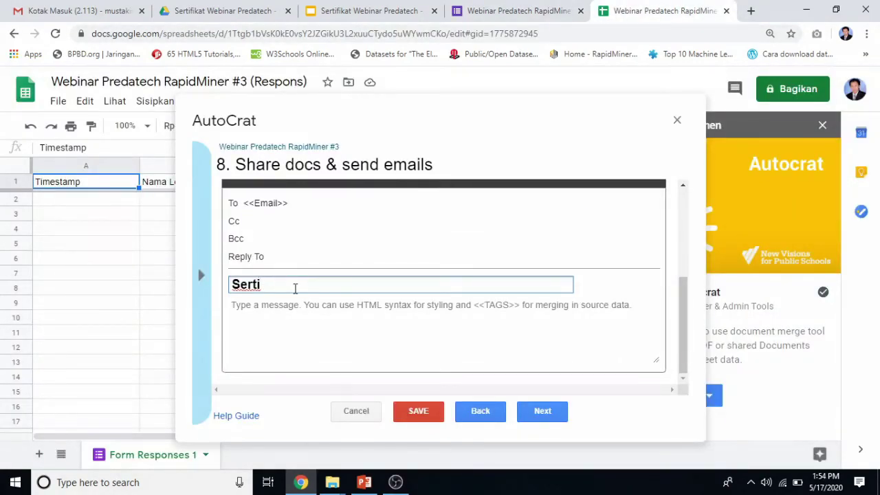
Enter subject 'Sertifikat Webinar Predatech <<Nama Lengkap>>' and a thank-you body mentioning webinar #3.
text(fikat Webinar Predatech)
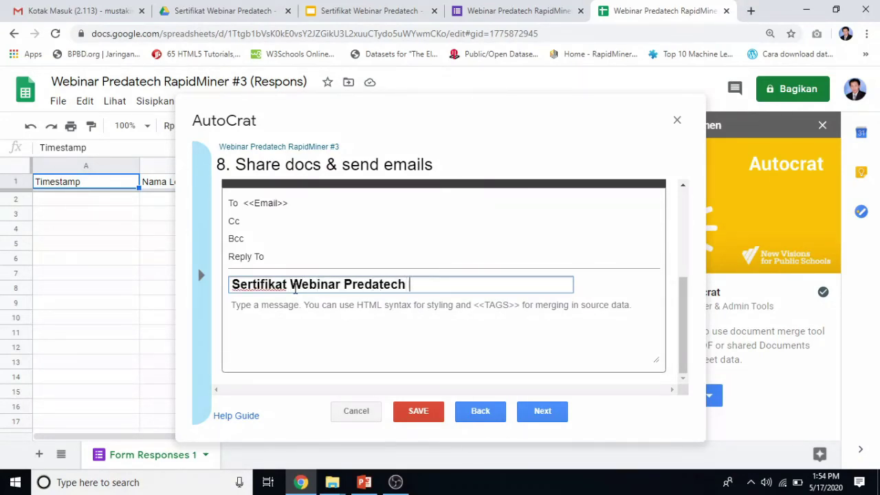
text( <<Nama)
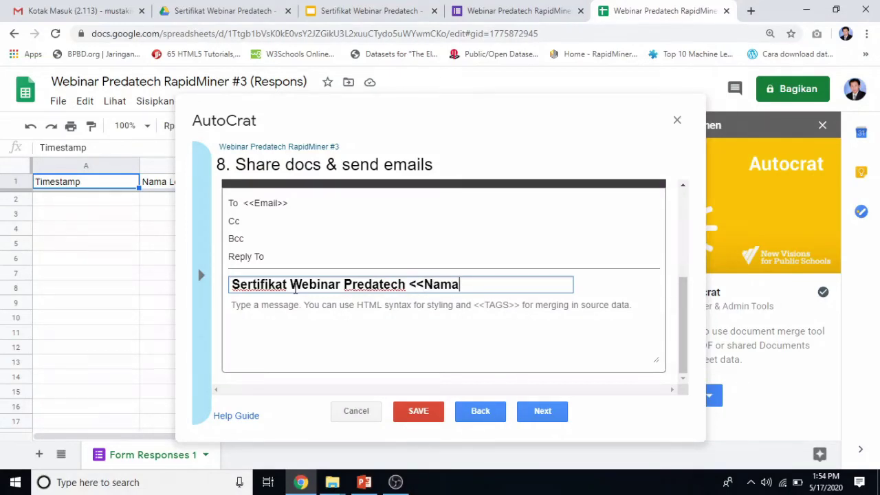
text( Lengkap>>)
click(279, 300)
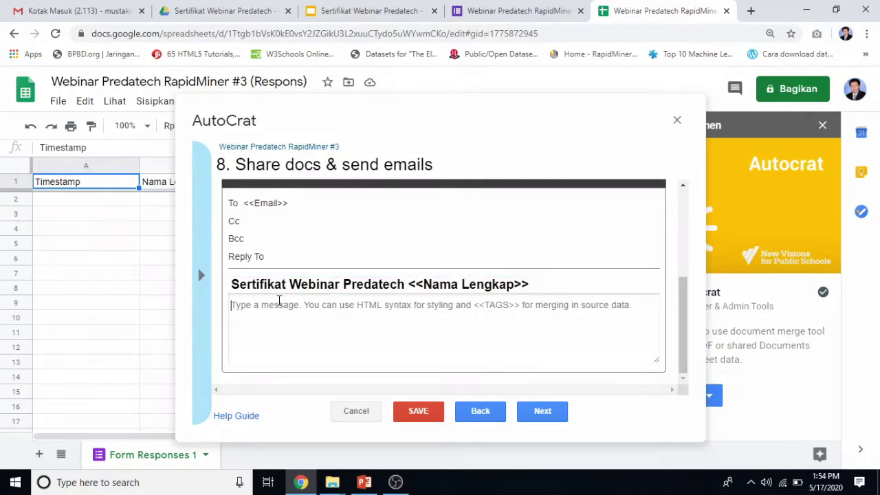
text(Terima K)
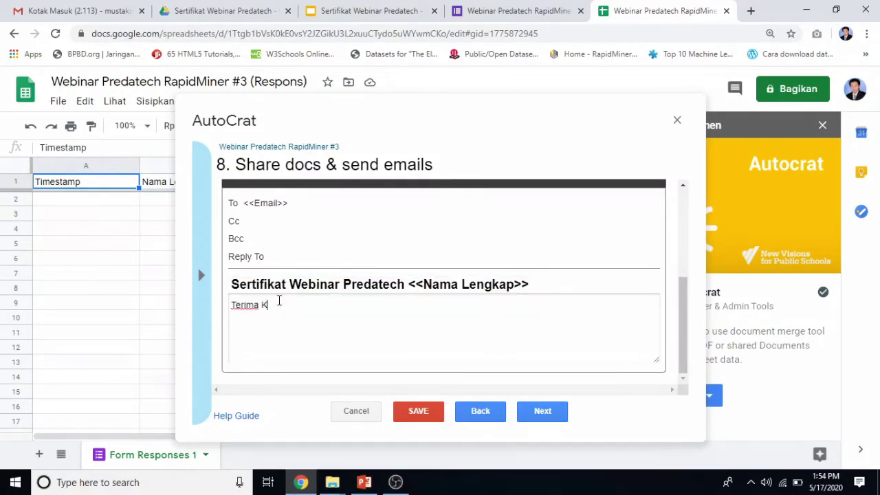
text(asih atas partisipas)
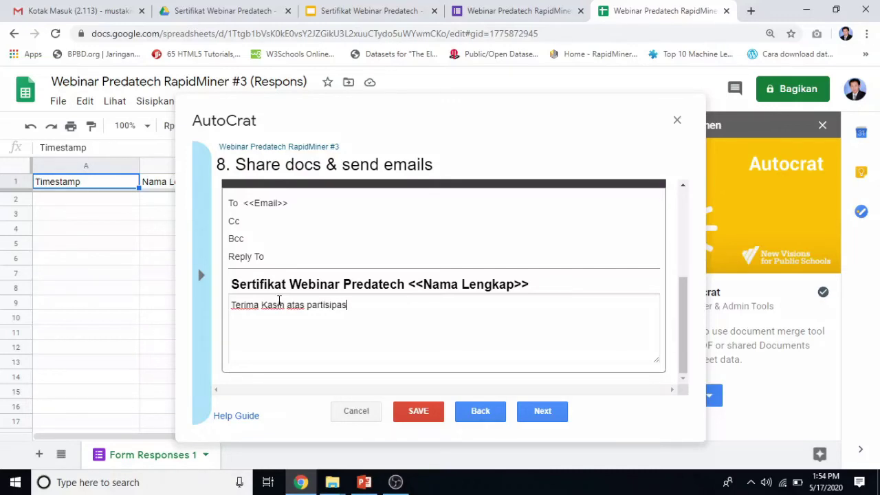
text(inya dalam kegiatan Webinar Predatech)
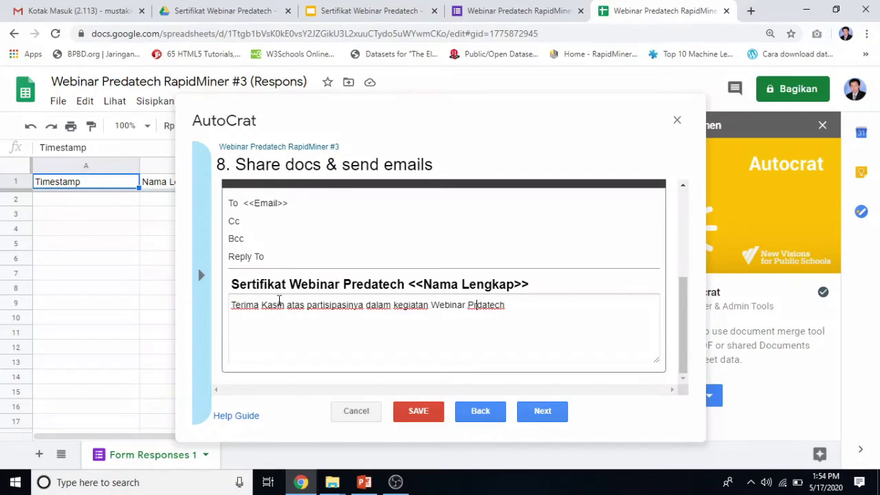
text(e)
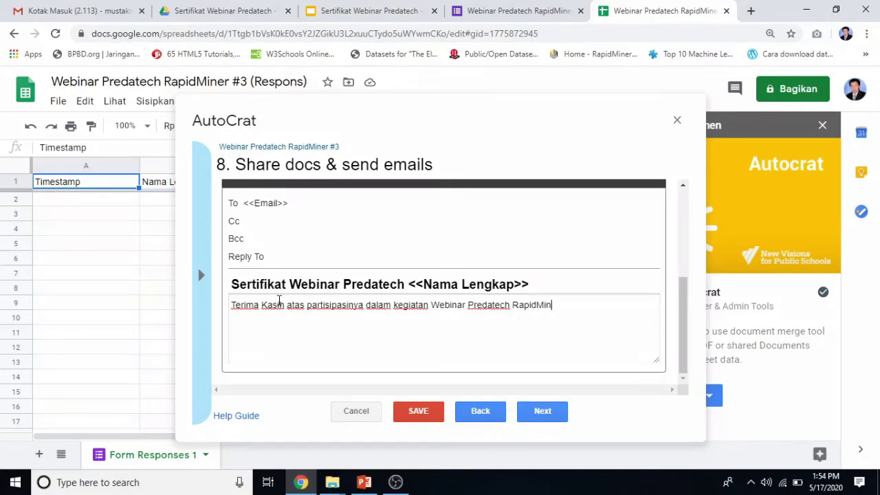
text(#3 )
text(Jika ada permasa)
text(lahan terka)
text(it dengan nama)
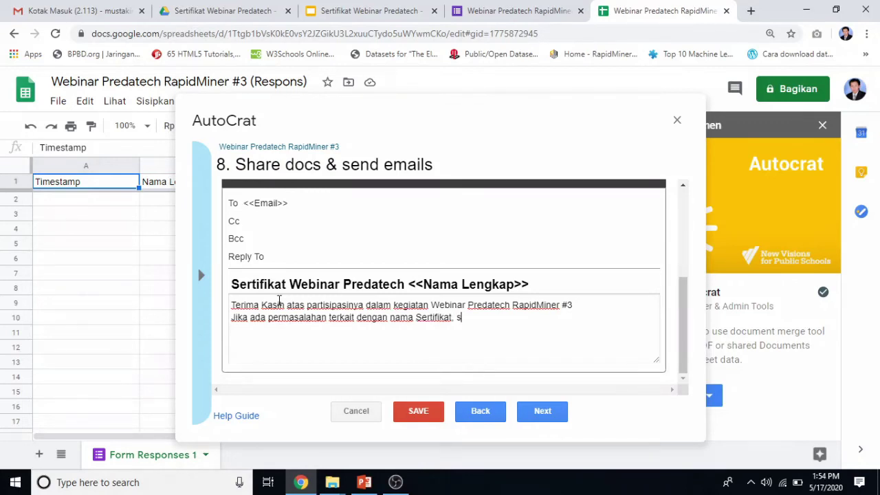
text(Sertifikat, silahkan mengubungi email ini.)
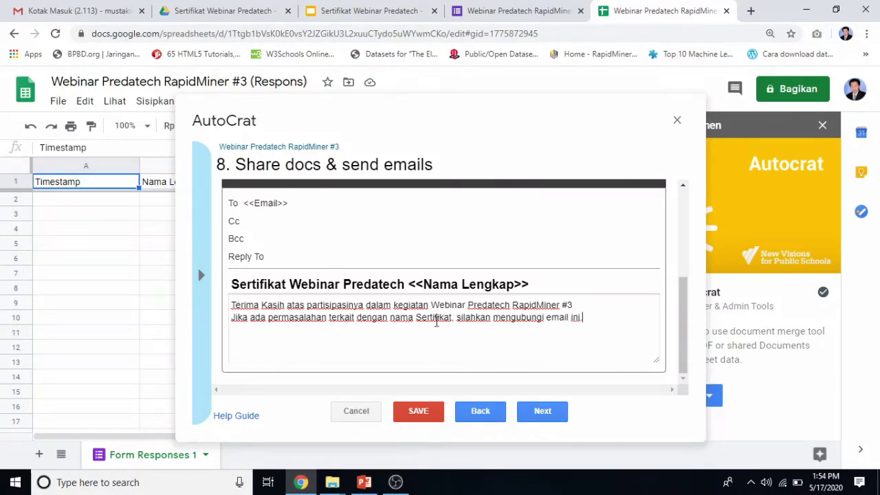
scroll(340, 252, up, 5)
scroll(433, 301, down, 5)
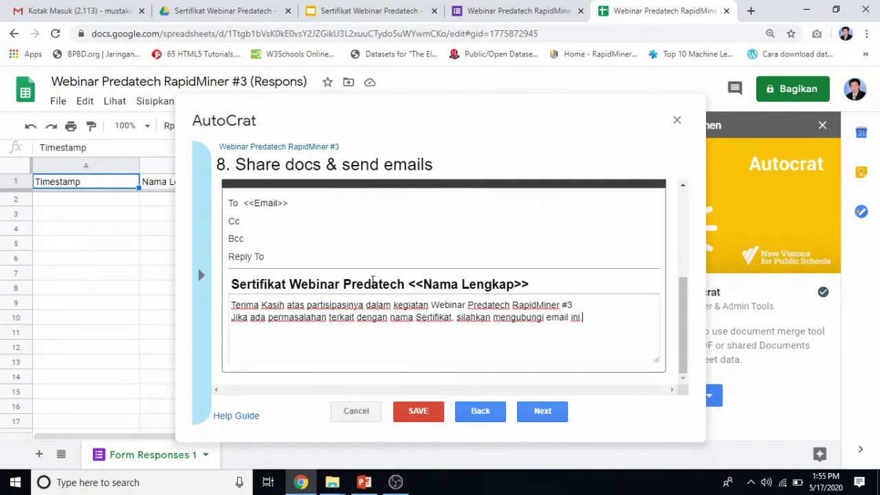
Set the AutoCrat job to run on form trigger, enable form triggers, save it and close AutoCrat.
click(541, 410)
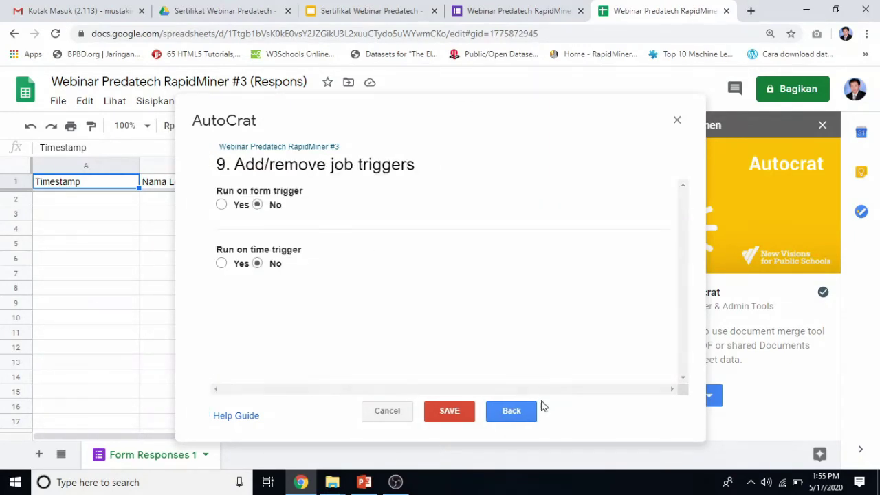
click(221, 205)
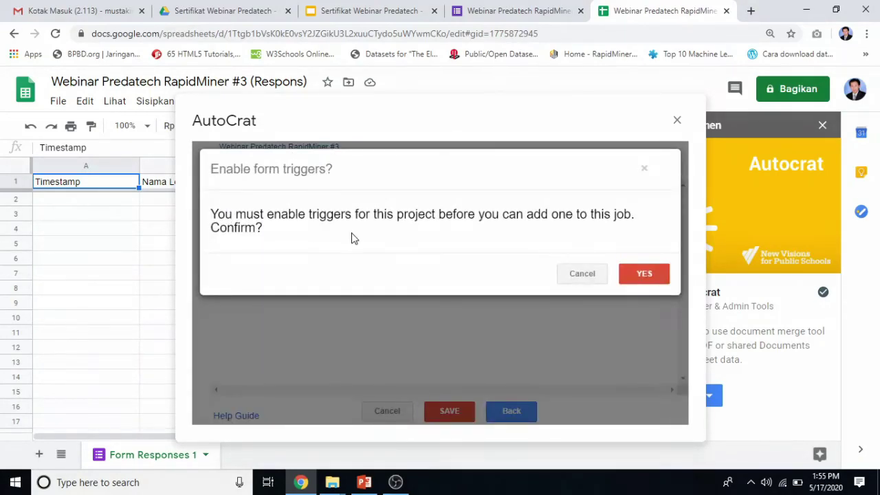
click(583, 273)
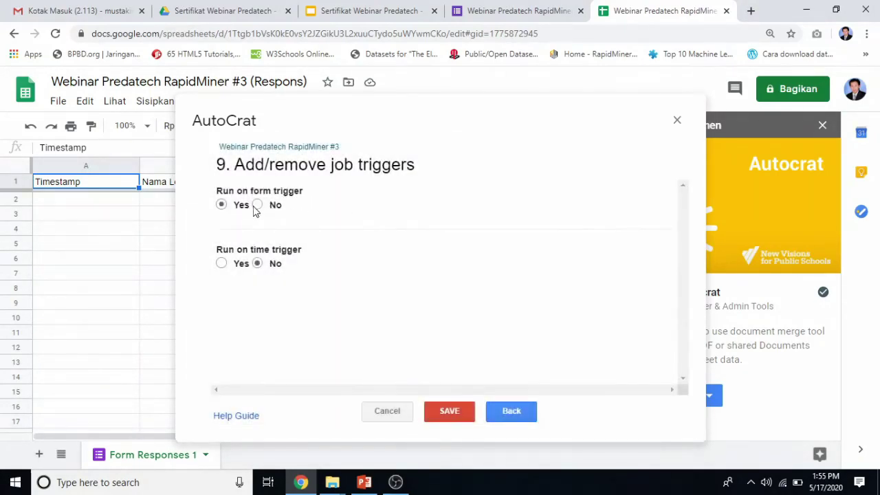
click(230, 205)
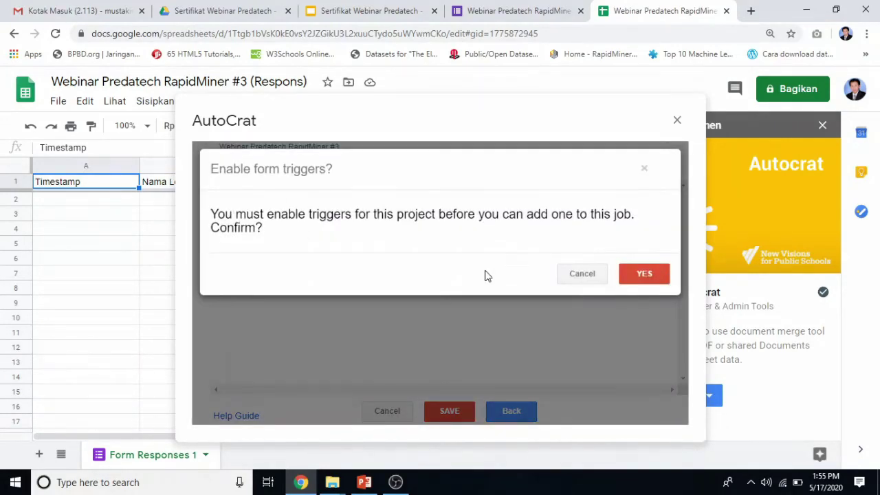
click(577, 276)
click(223, 207)
click(643, 275)
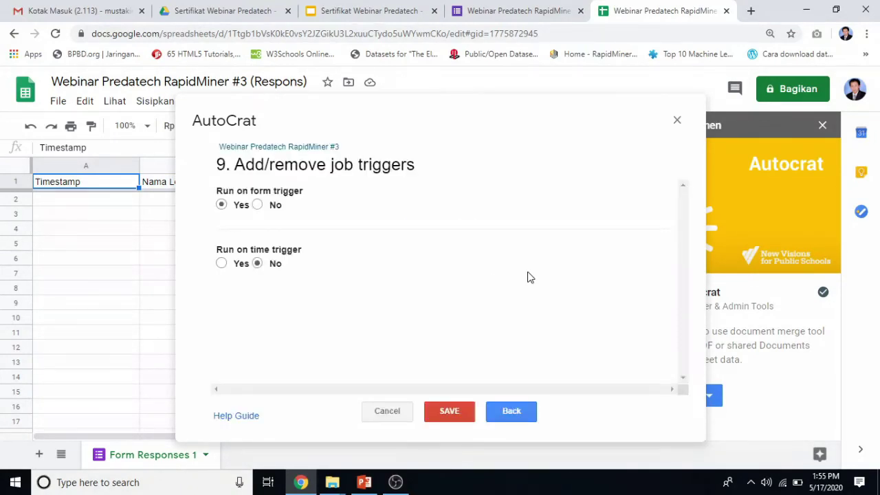
click(450, 411)
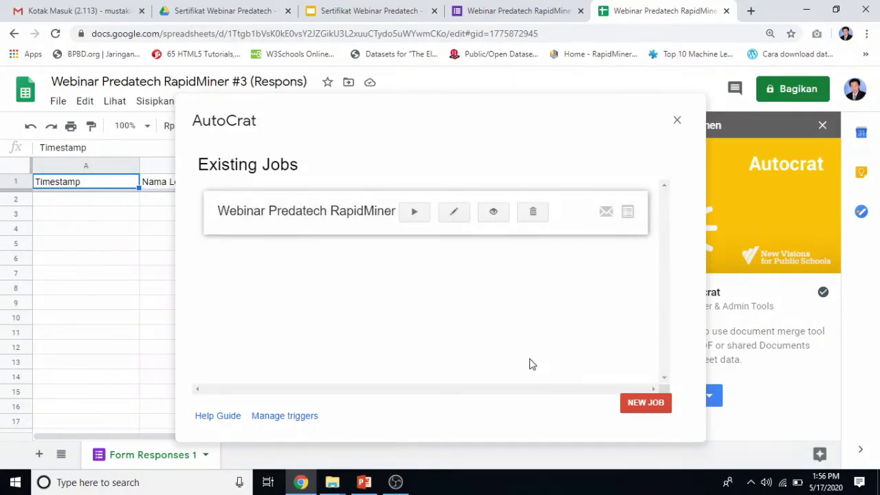
click(677, 122)
Detach the response spreadsheet into its own half-width window at the top left.
click(820, 126)
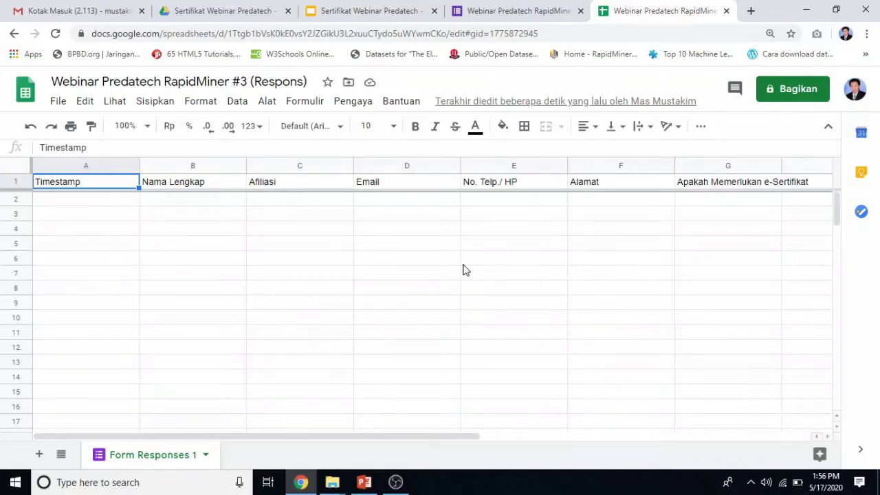
key(super+d)
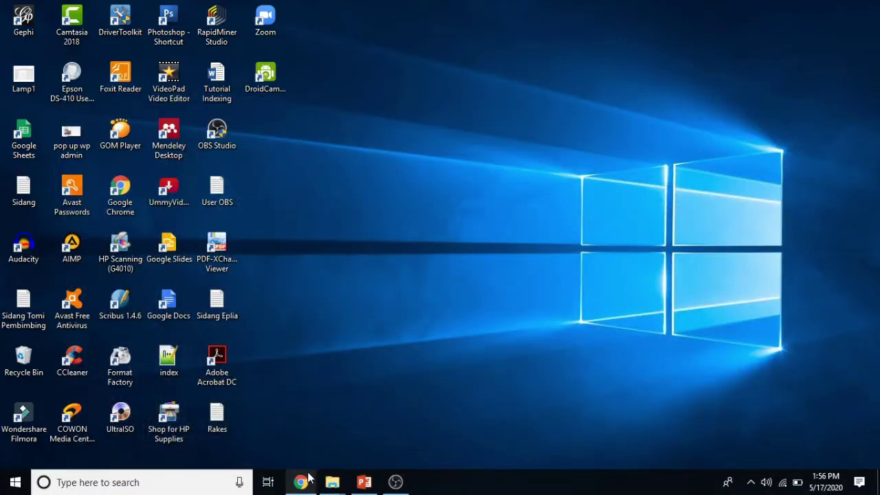
click(301, 481)
drag(642, 13, 642, 161)
click(836, 11)
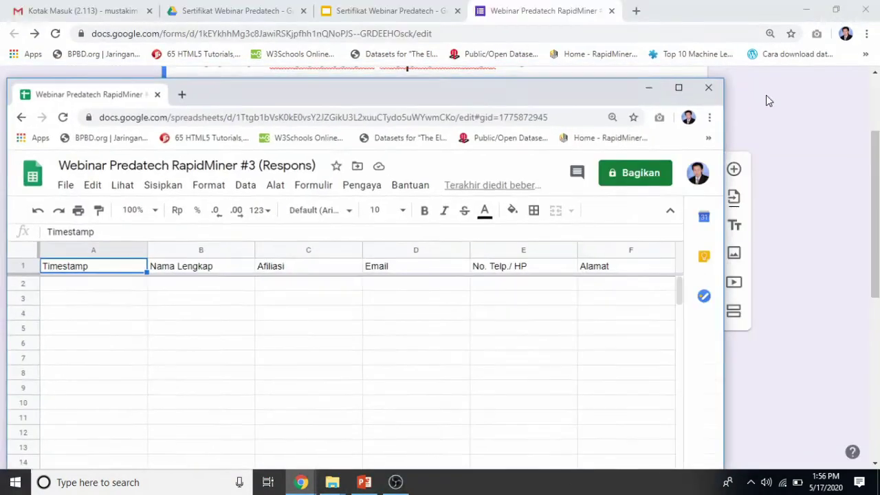
drag(723, 154, 300, 154)
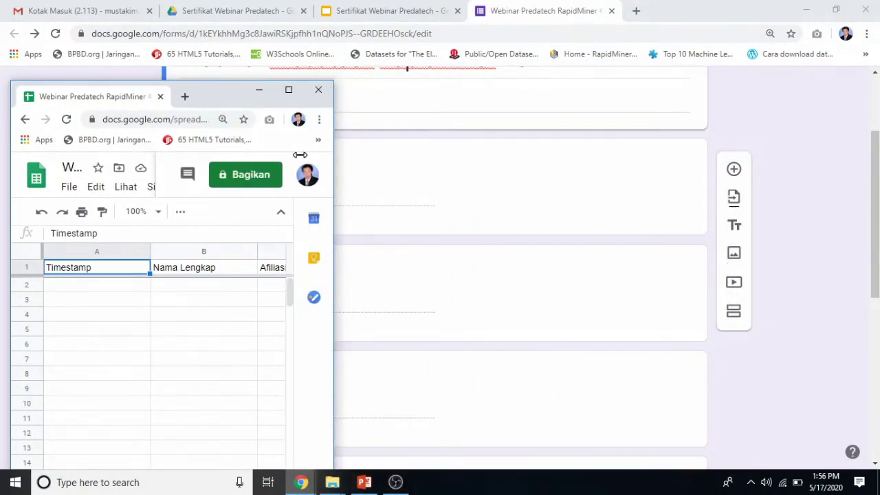
drag(217, 97, 214, 48)
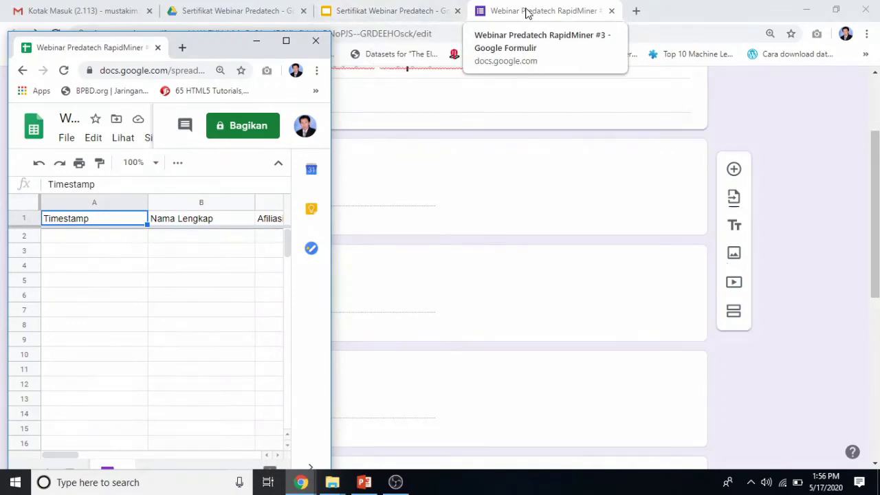
Detach the form editor into a narrow window beside the spreadsheet, then bring the certificate slides forward.
drag(526, 13, 524, 75)
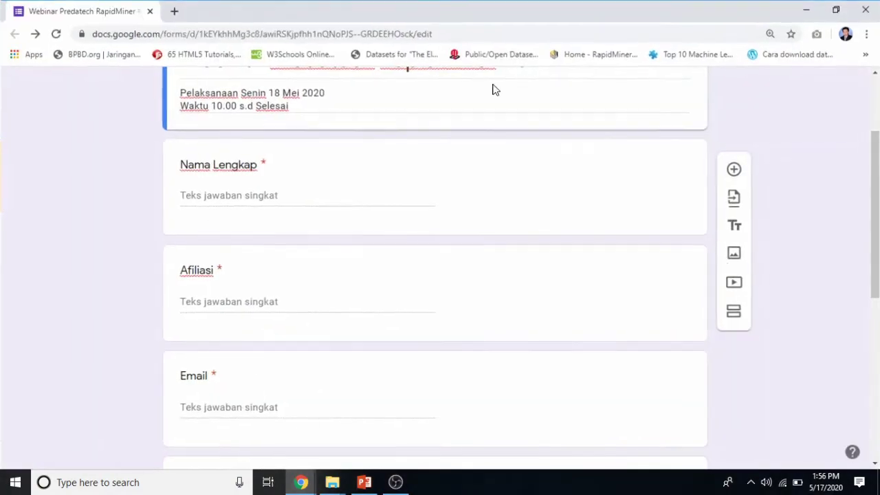
click(836, 10)
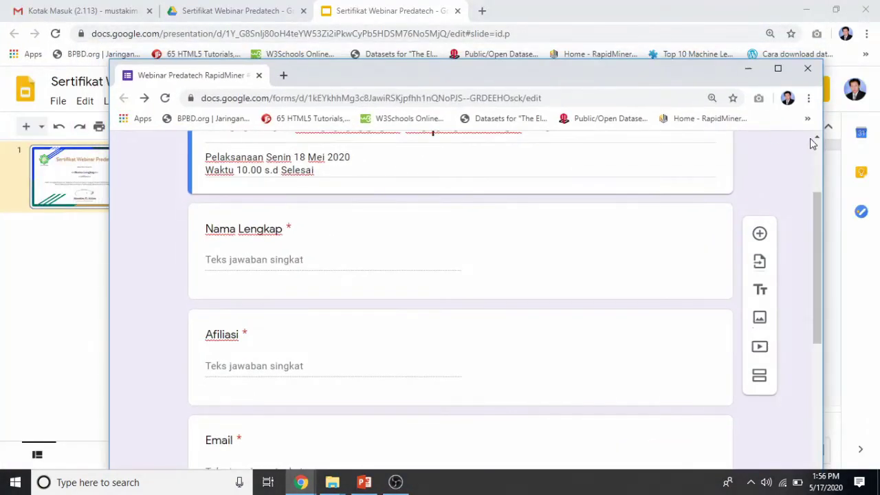
drag(822, 158, 422, 176)
drag(332, 78, 706, 53)
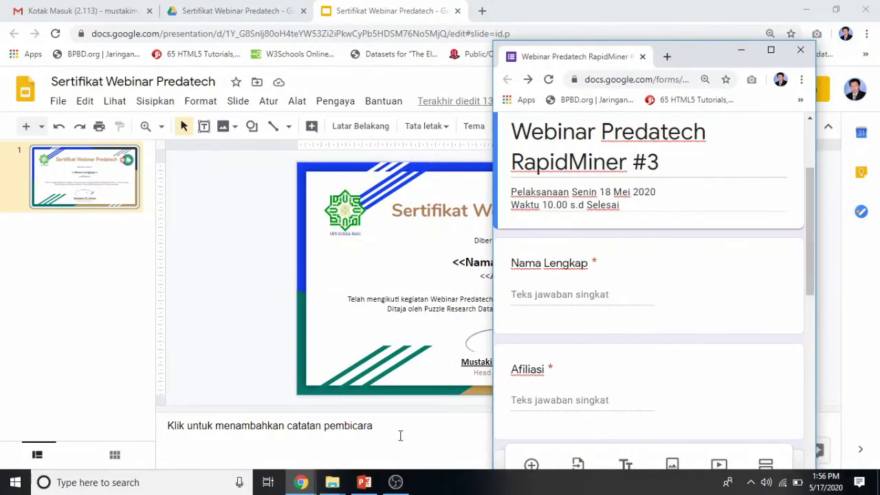
mouse_move(301, 481)
click(319, 426)
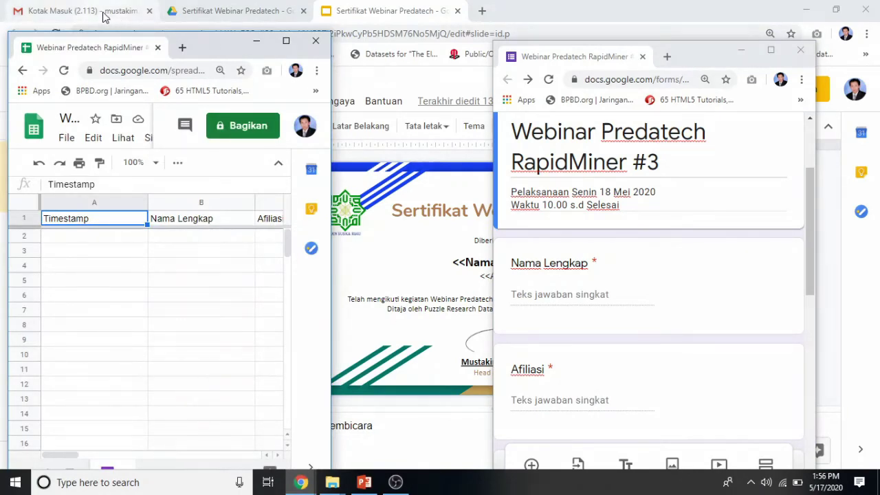
click(691, 61)
drag(691, 62, 536, 54)
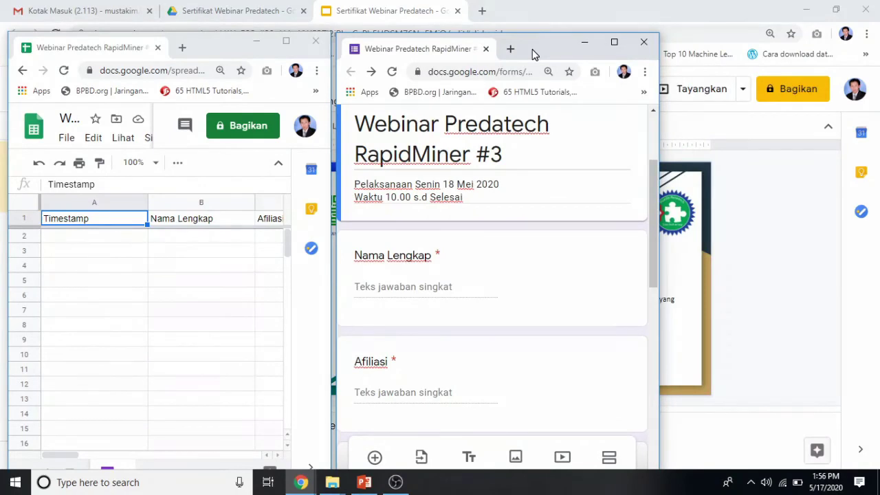
click(793, 159)
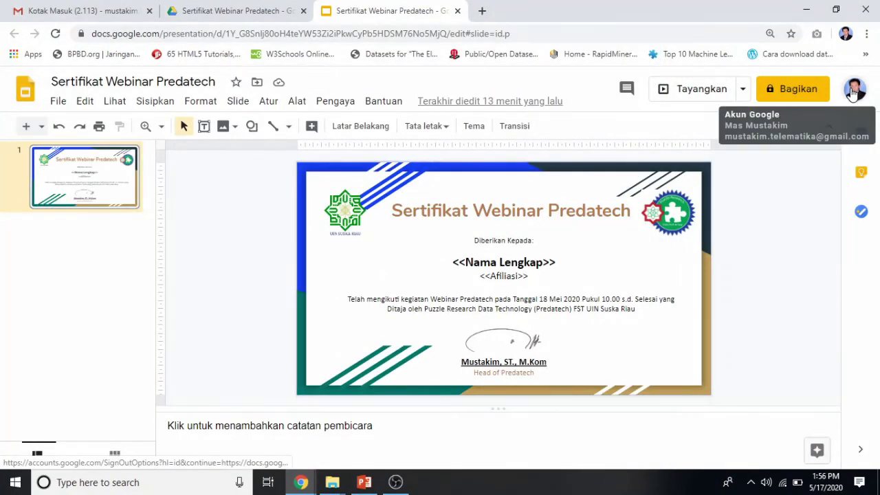
Search 'email' in a new tab and go to the Gmail sign-in page.
click(482, 10)
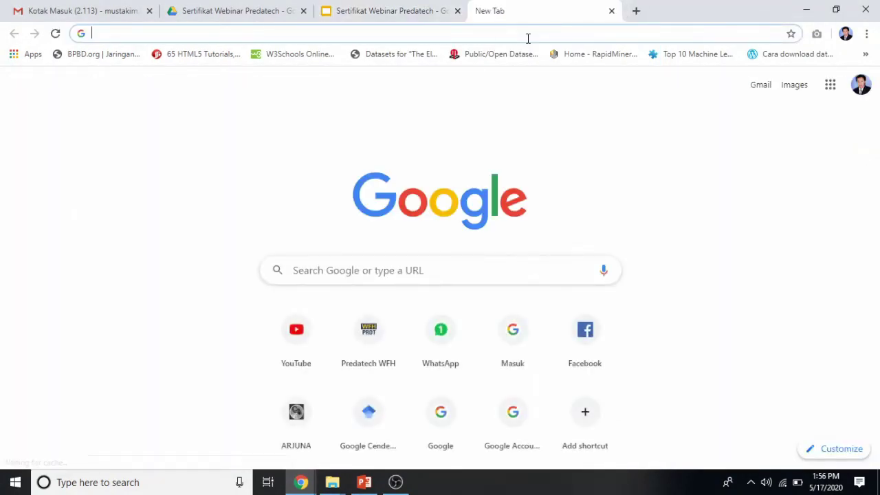
text(email)
key(Return)
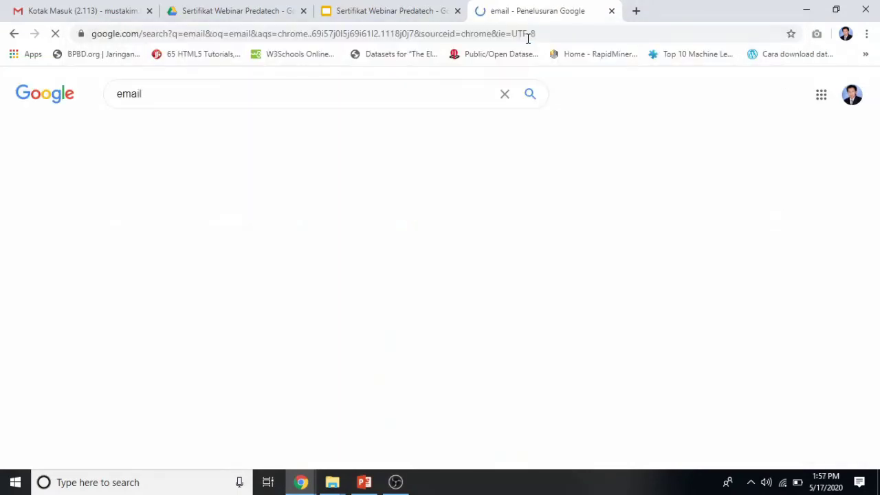
click(208, 188)
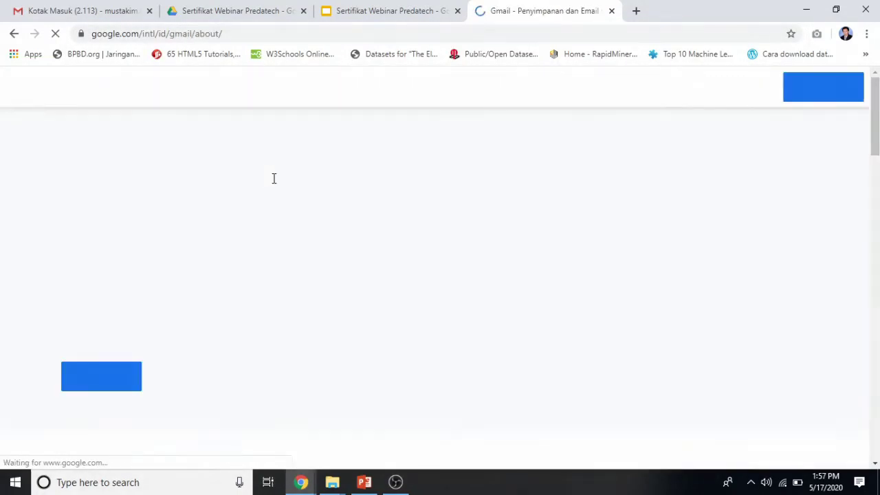
click(745, 87)
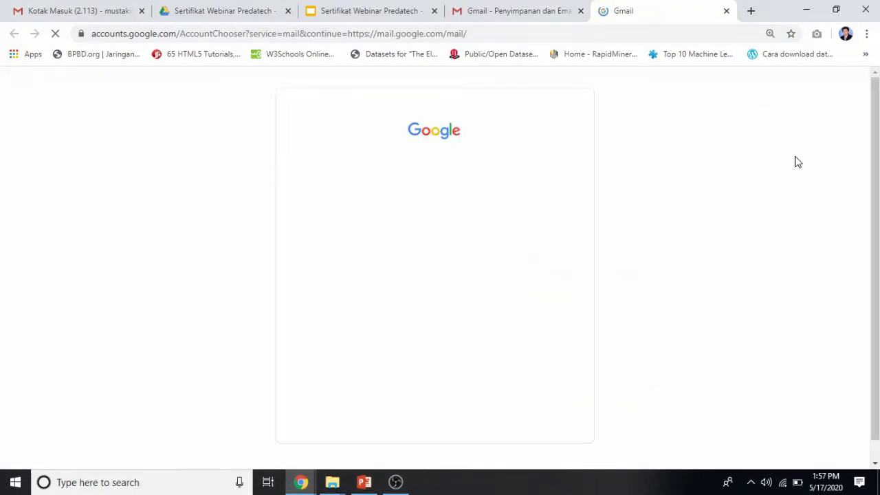
Sign in with the second Google account's password and check the security notice email.
click(406, 268)
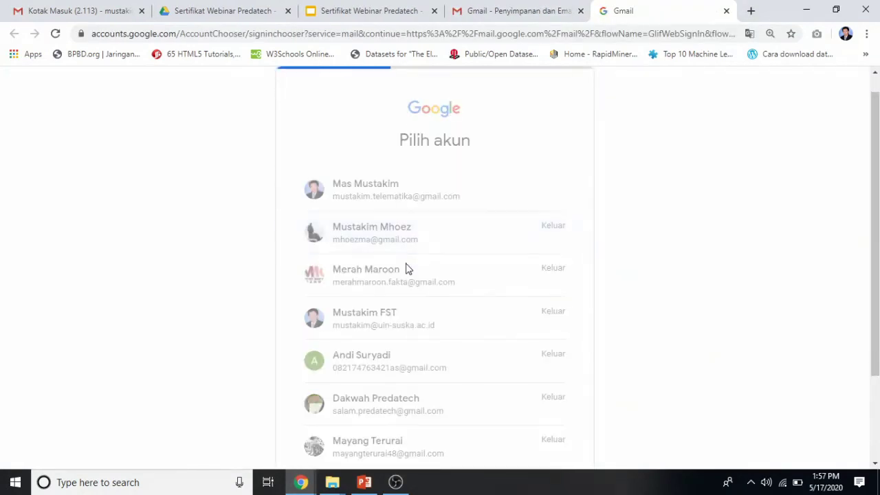
text(••••••••••)
key(Return)
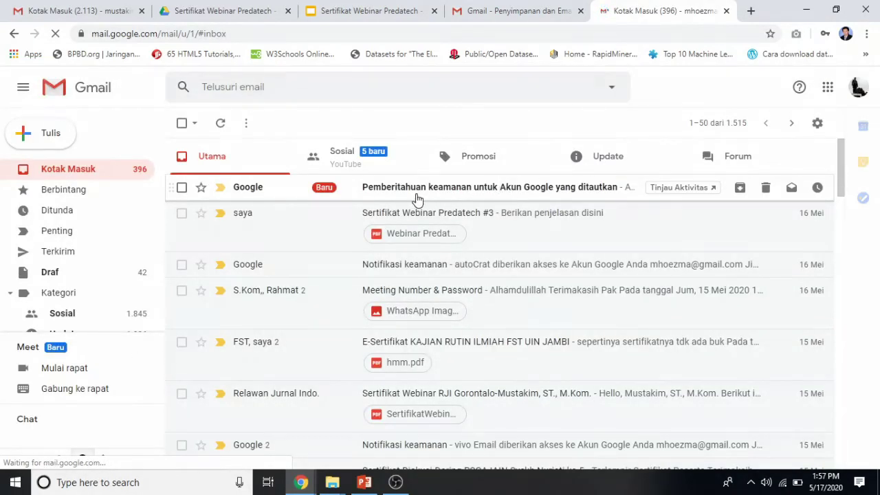
click(473, 192)
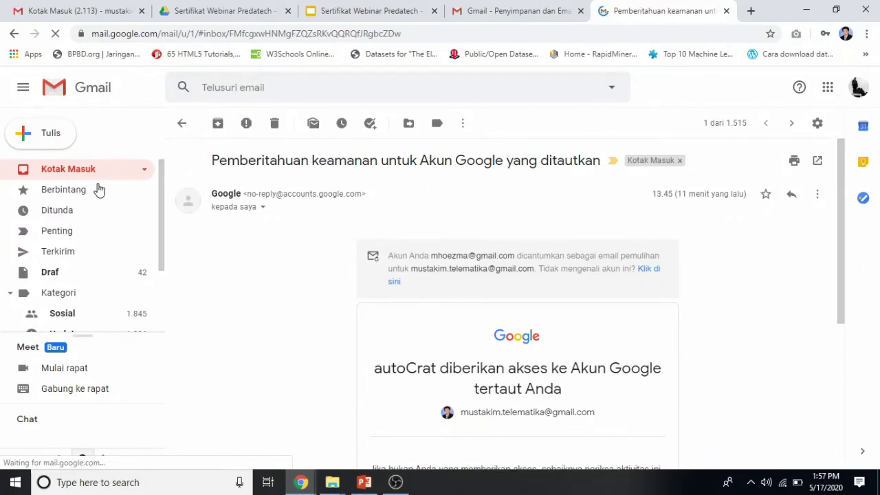
click(65, 172)
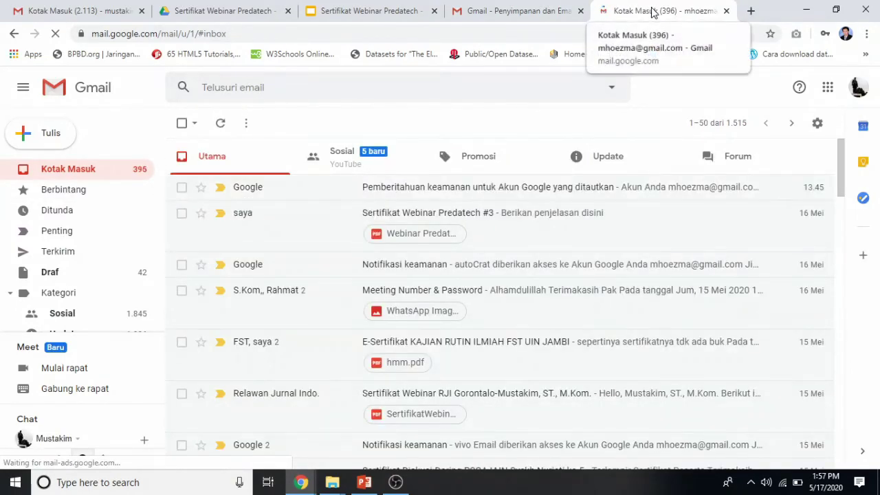
Detach Gmail into its own narrow window at the screen's top left.
drag(652, 16, 660, 2)
click(835, 8)
drag(809, 168, 414, 195)
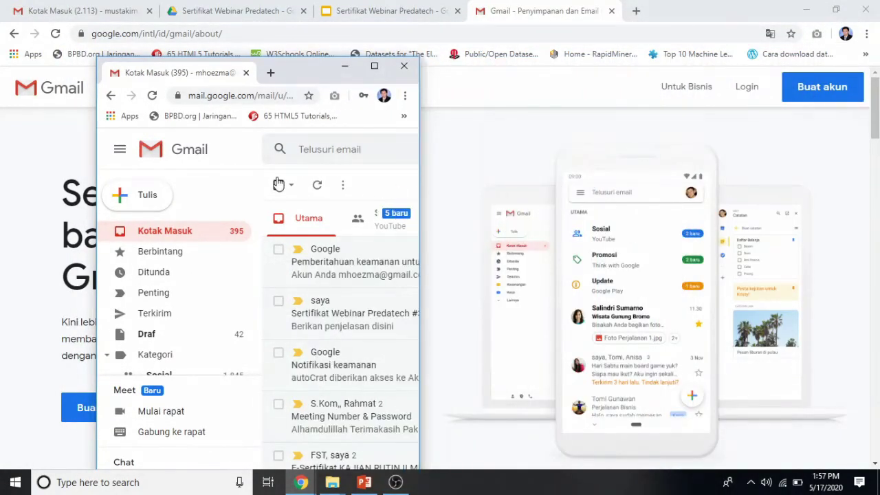
drag(292, 76, 202, 31)
Place the response spreadsheet in the centre and the form editor on the right.
mouse_move(301, 482)
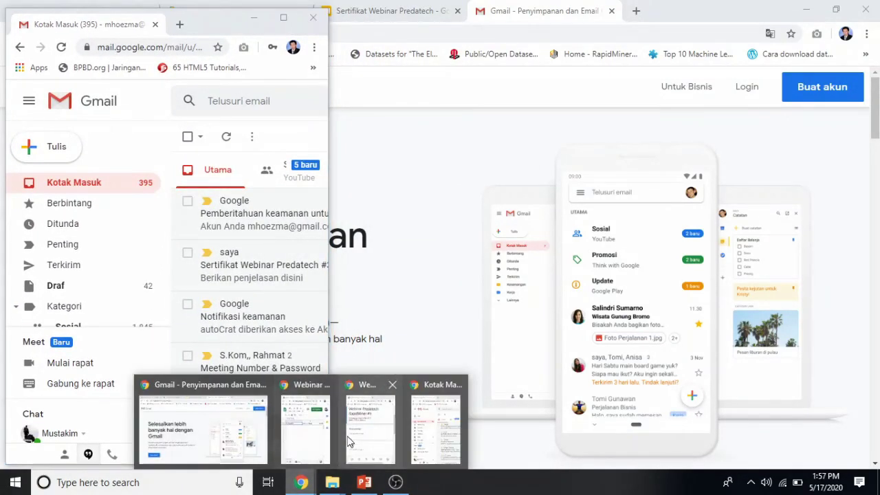
click(367, 430)
drag(220, 48, 540, 22)
mouse_move(301, 482)
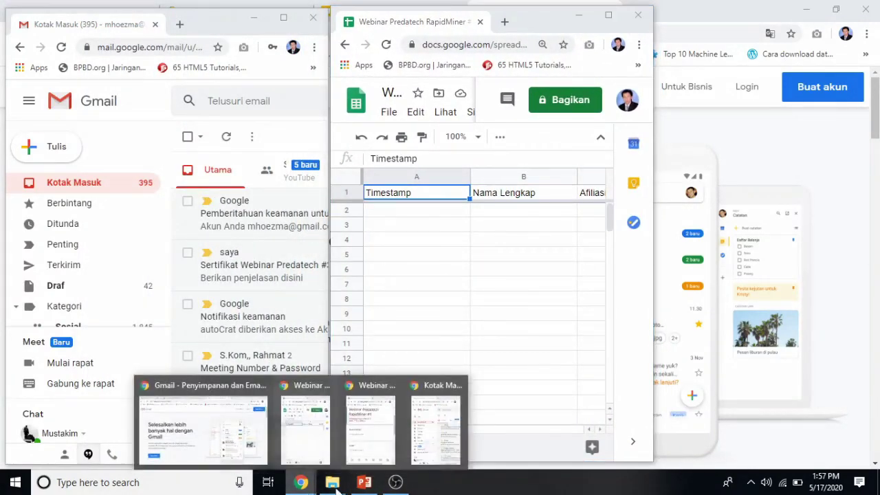
mouse_move(393, 451)
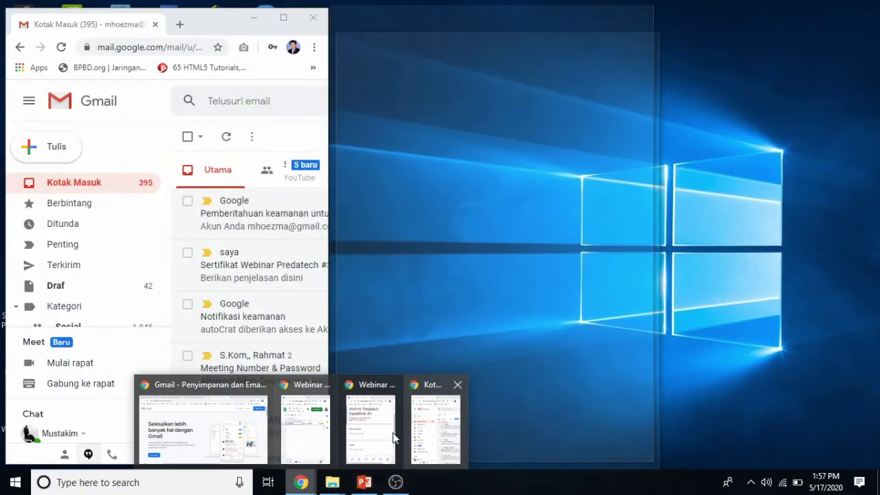
click(393, 432)
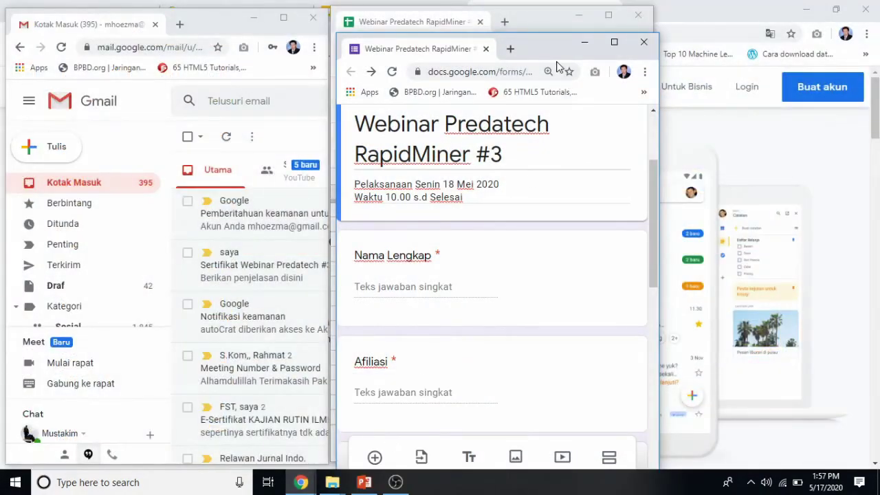
drag(543, 42, 750, 20)
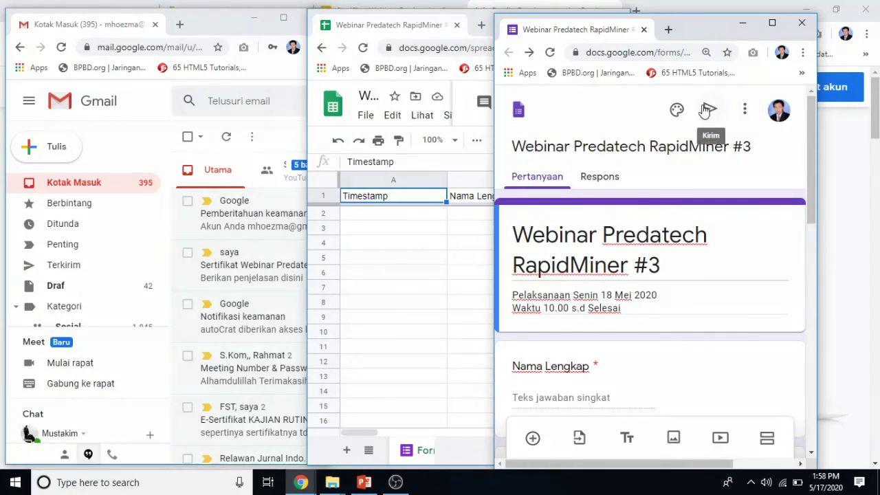
Copy the form's shortened forms.gle link and load it in a new tab.
click(706, 112)
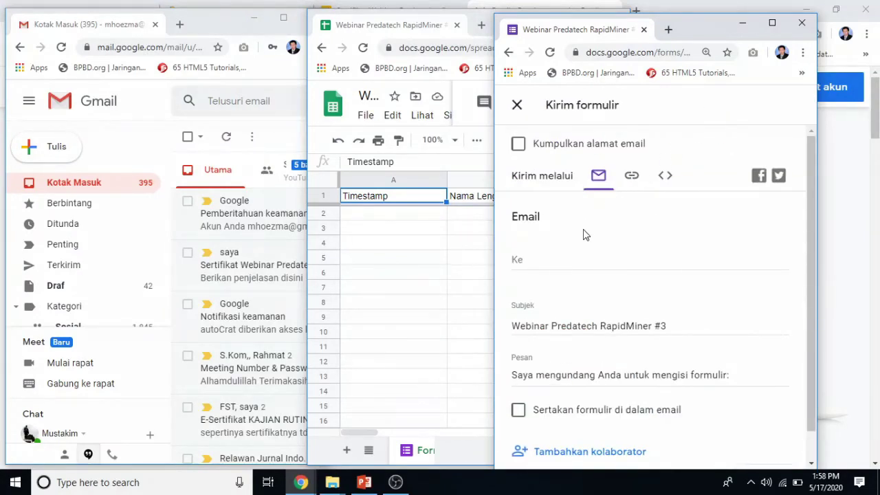
click(630, 180)
click(519, 268)
key(ctrl+c)
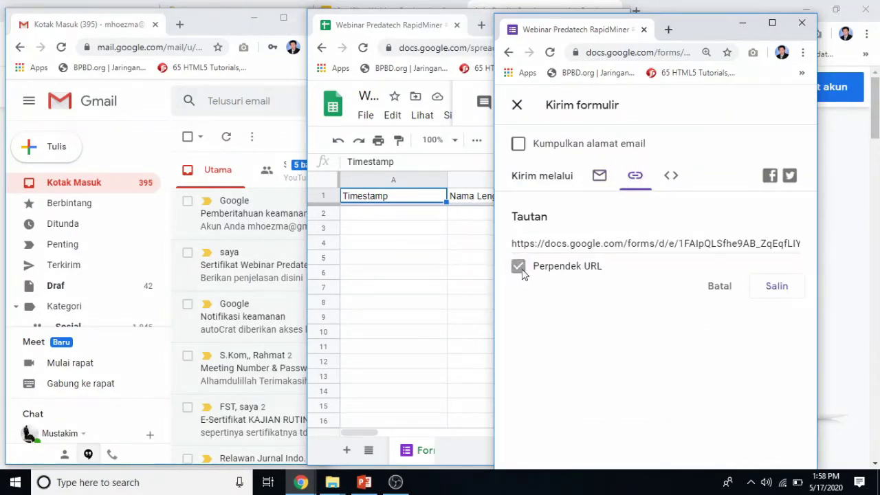
click(777, 287)
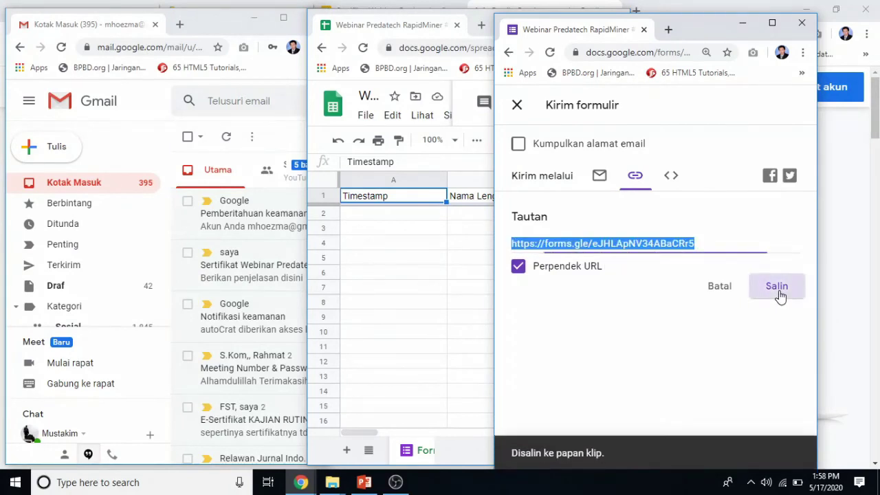
click(667, 30)
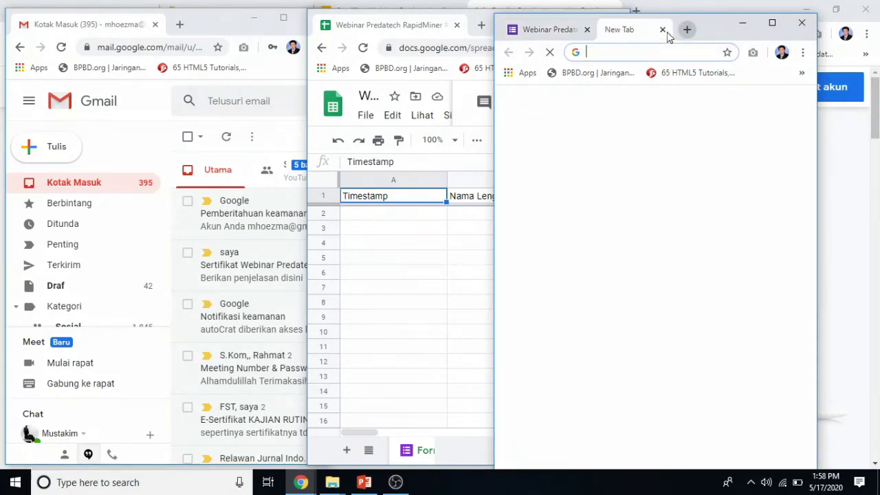
key(ctrl+v)
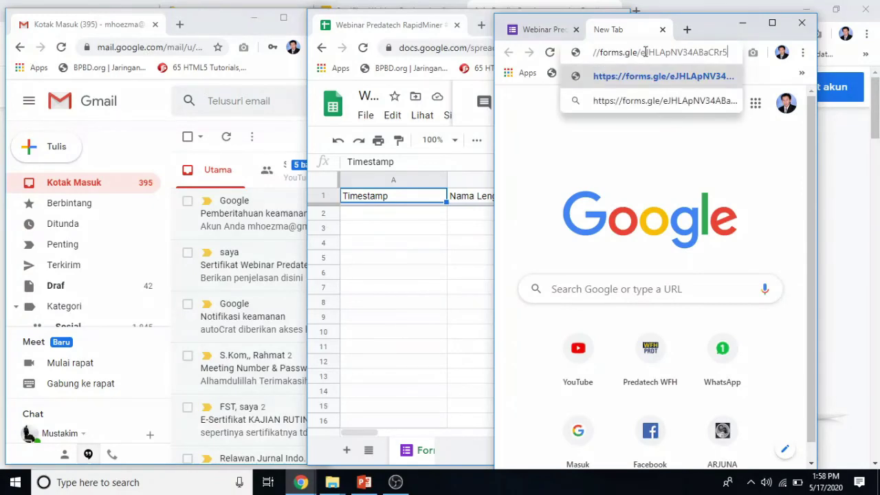
key(Return)
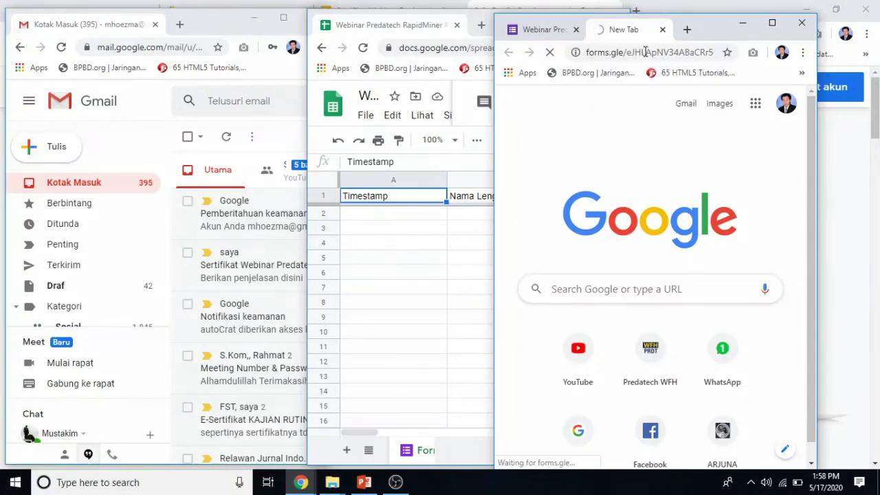
drag(716, 29, 818, 20)
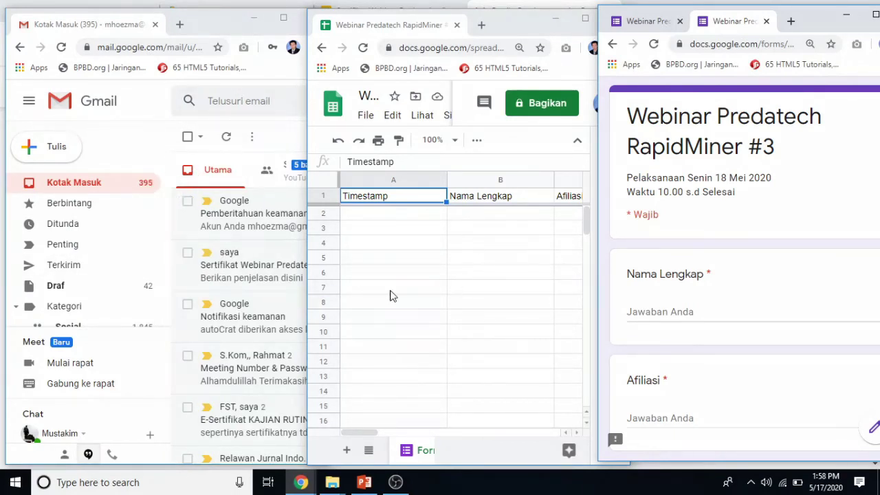
Enter the participant's full name with title in Nama Lengkap.
click(700, 310)
text(M)
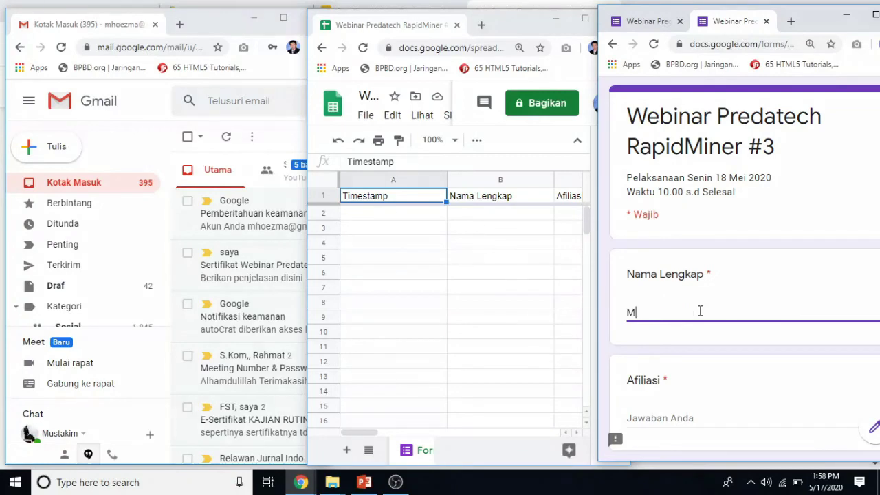
text(ustakim, ST)
key(BackSpace)
key(BackSpace)
key(ctrl+a)
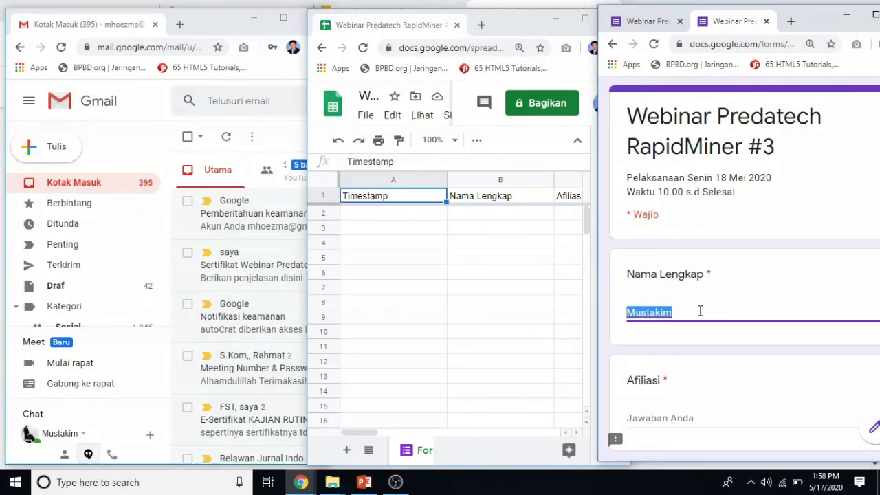
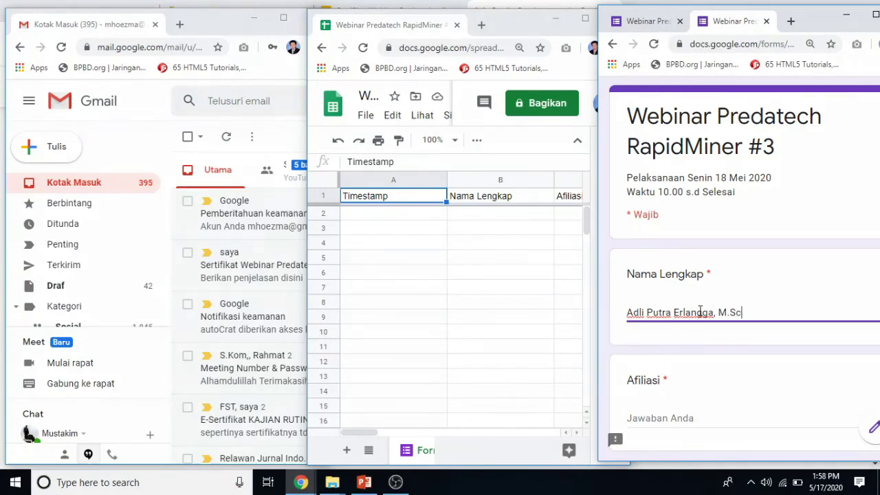
text(.)
Fill in Afiliasi as Universitas and the participant's e-mail address.
scroll(733, 338, down, 2)
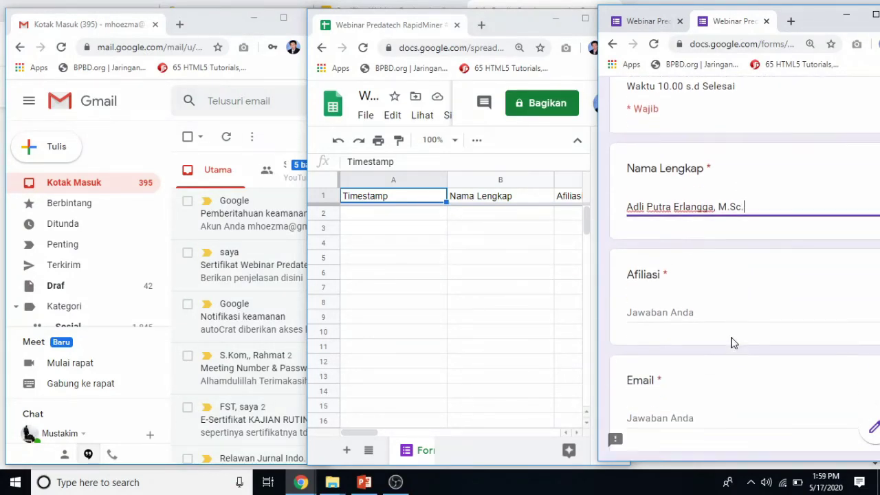
click(674, 290)
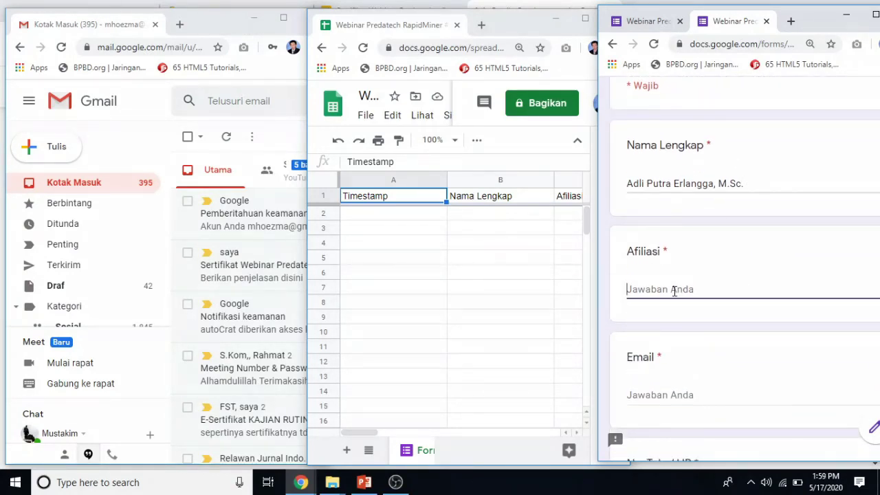
text(Universitas Riau)
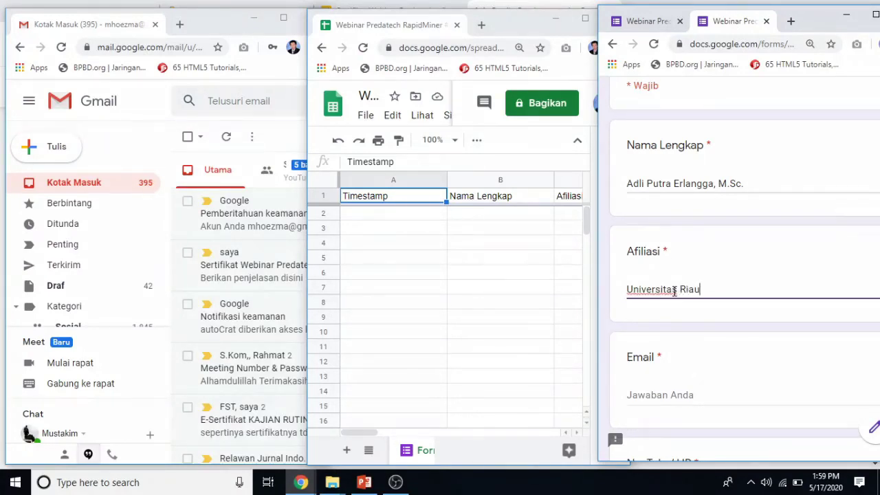
scroll(693, 372, down, 1)
click(685, 333)
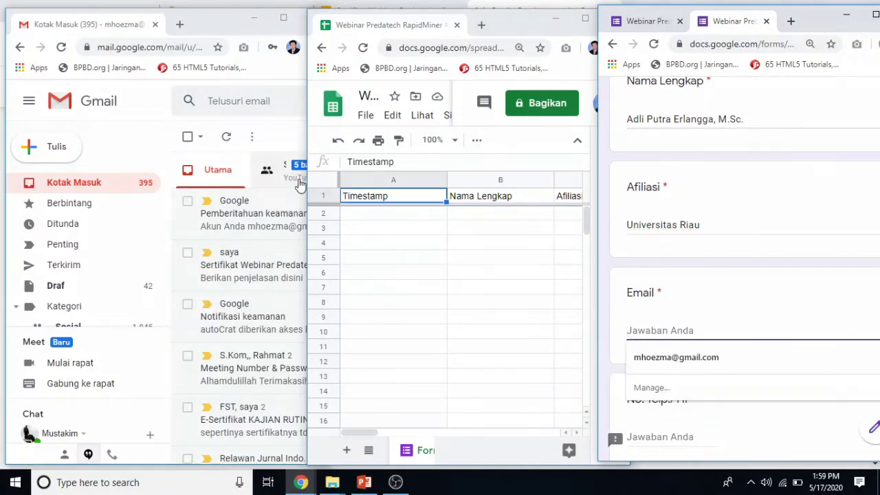
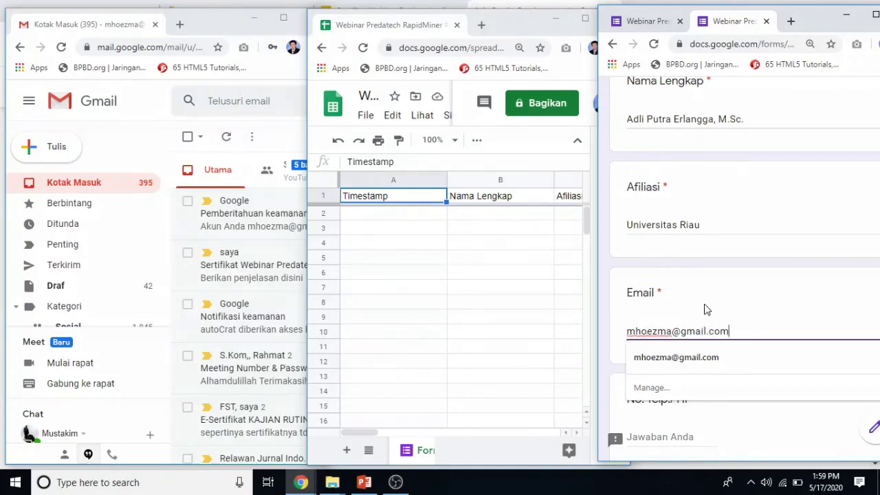
click(720, 252)
Enter the participant's phone number and address, and choose 'Ya, Pesan Sertifikat'.
scroll(694, 394, down, 1)
scroll(694, 394, down, 2)
click(663, 311)
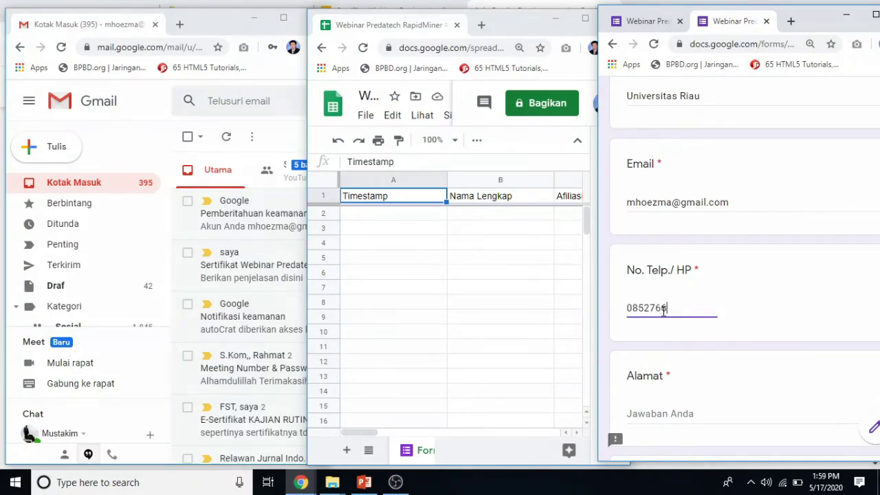
scroll(664, 328, down, 1)
click(678, 354)
text(Jl. Ria)
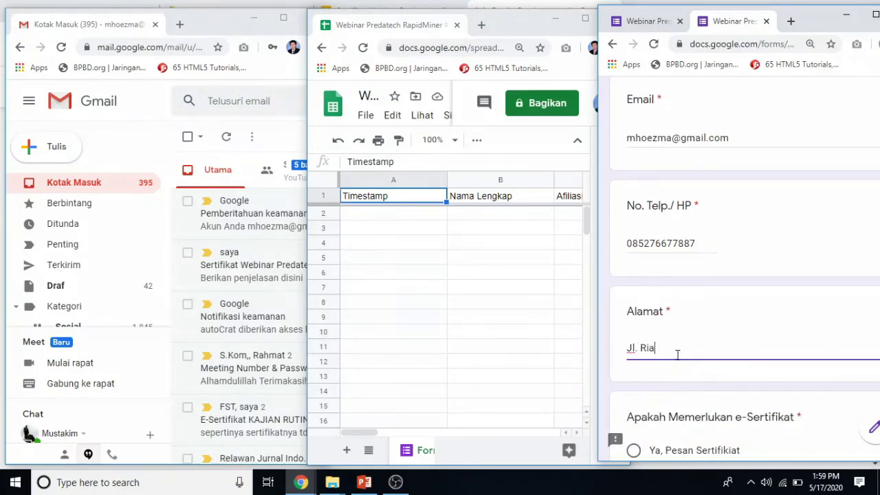
text(u Pekanbaru)
scroll(678, 357, down, 2)
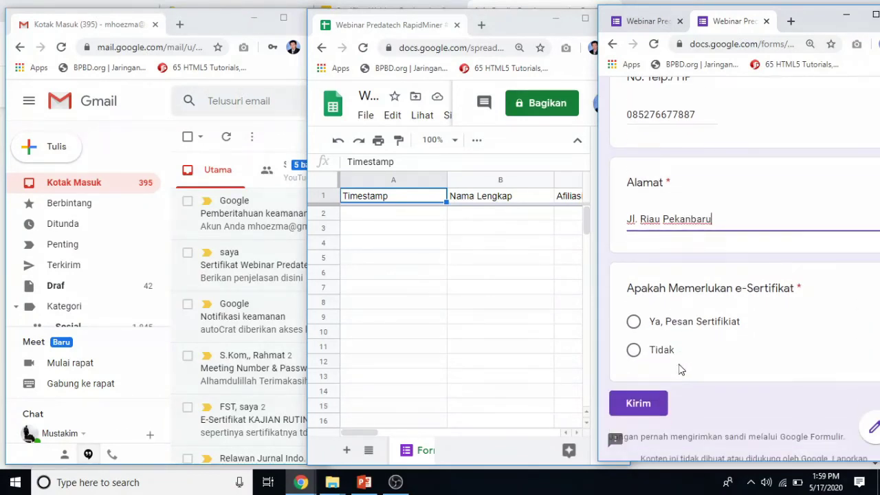
click(634, 323)
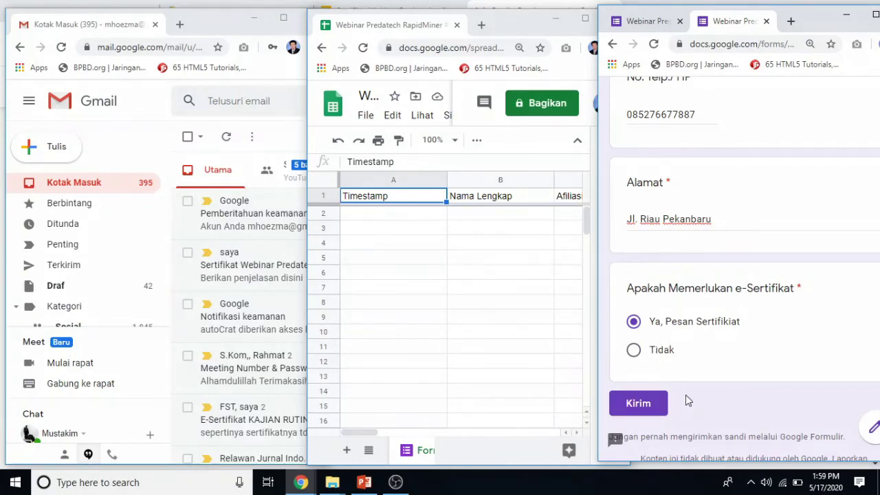
Review the answers, change the e-Sertifikat answer to Tidak and submit with Kirim.
scroll(685, 394, down, 1)
scroll(679, 372, up, 3)
scroll(679, 371, up, 4)
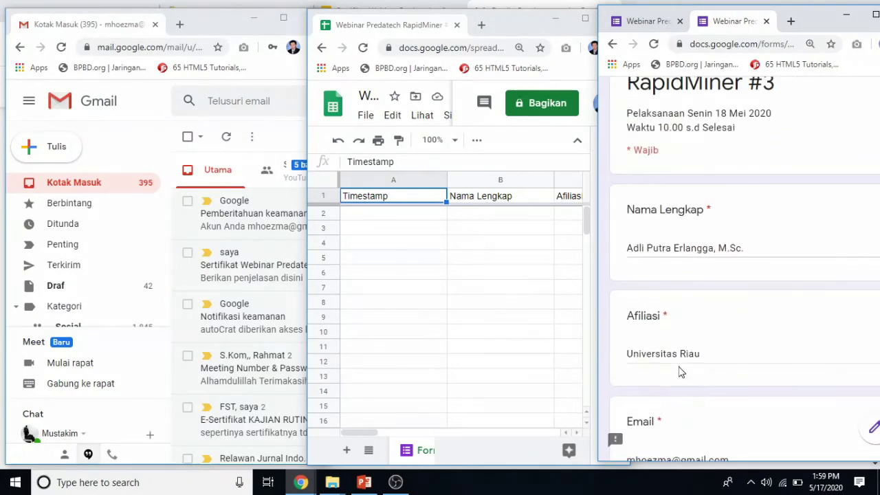
scroll(679, 372, down, 2)
scroll(679, 372, down, 1)
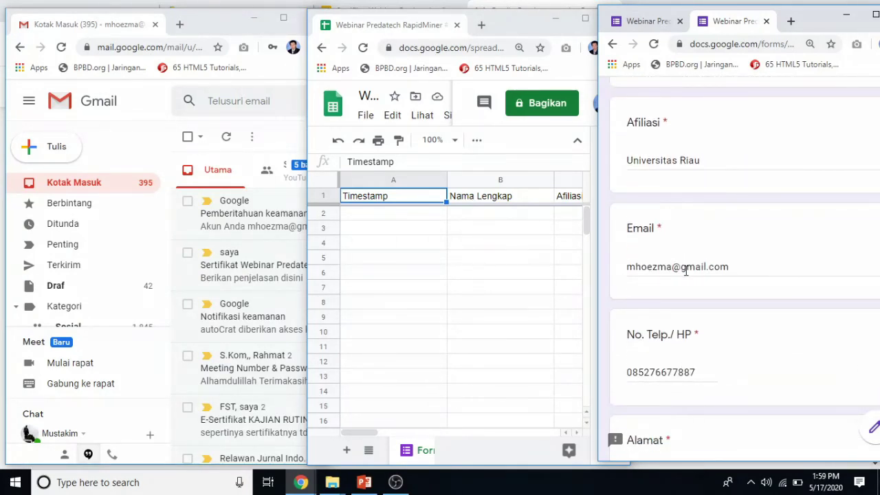
scroll(667, 374, down, 5)
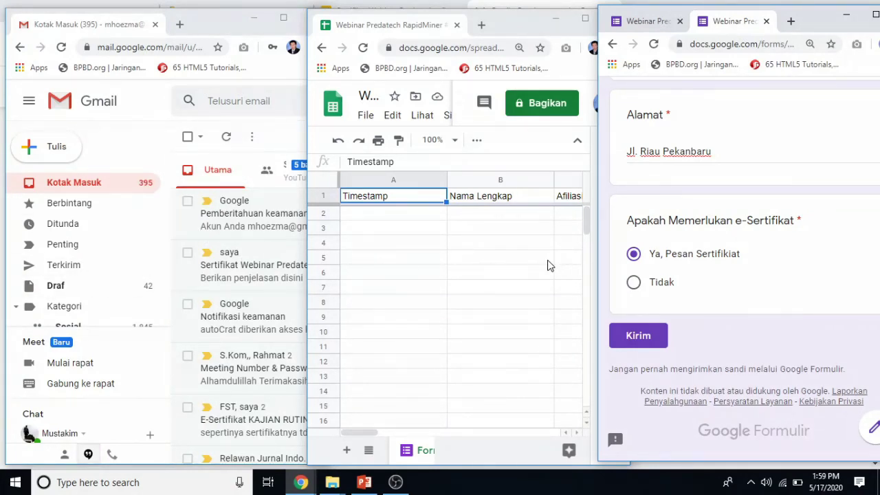
drag(380, 436, 406, 436)
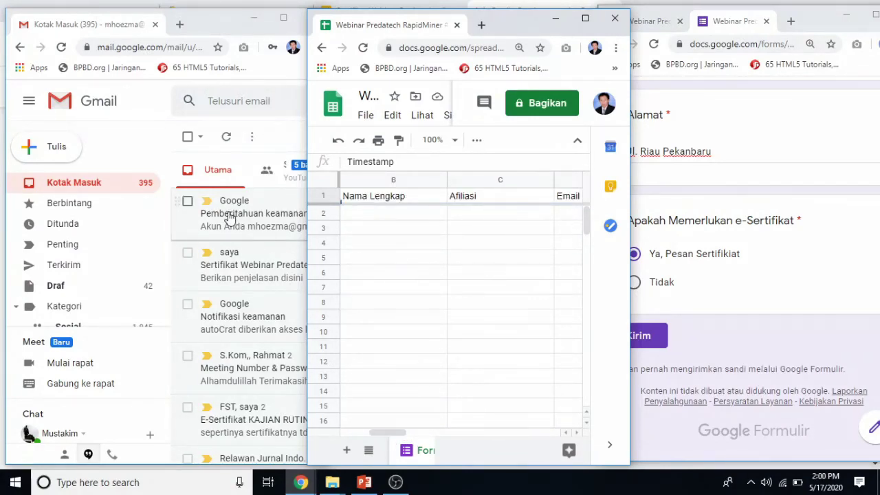
click(791, 279)
click(639, 338)
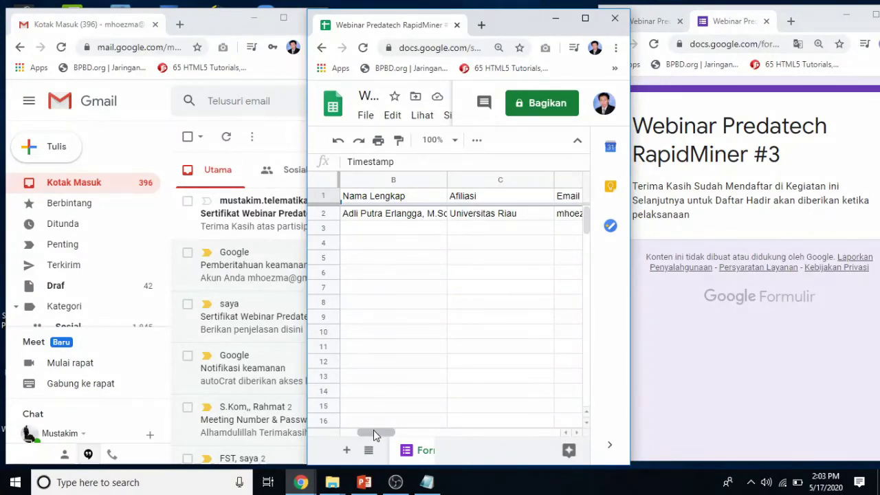
Scroll across the new row 2 in the responses sheet, then maximize the Gmail window.
drag(373, 431, 374, 432)
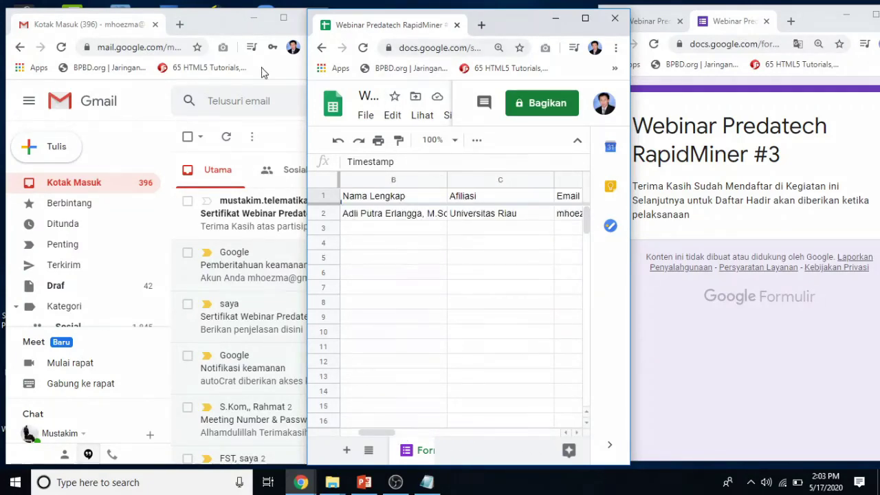
double_click(228, 21)
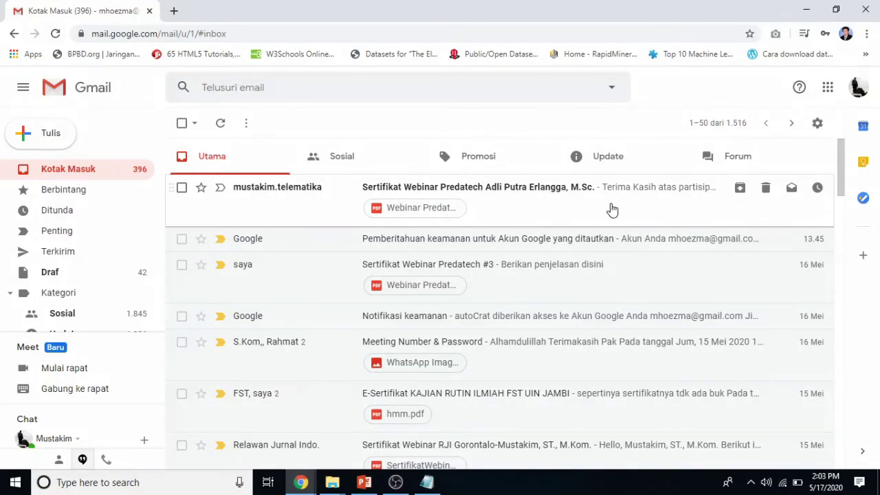
Open the Sertifikat Webinar Predatech email and preview its PDF certificate attachment.
click(536, 213)
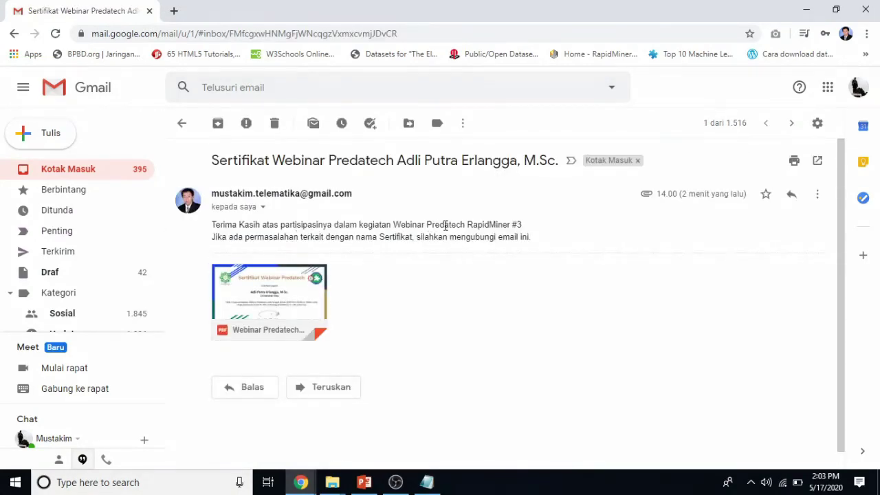
mouse_move(252, 298)
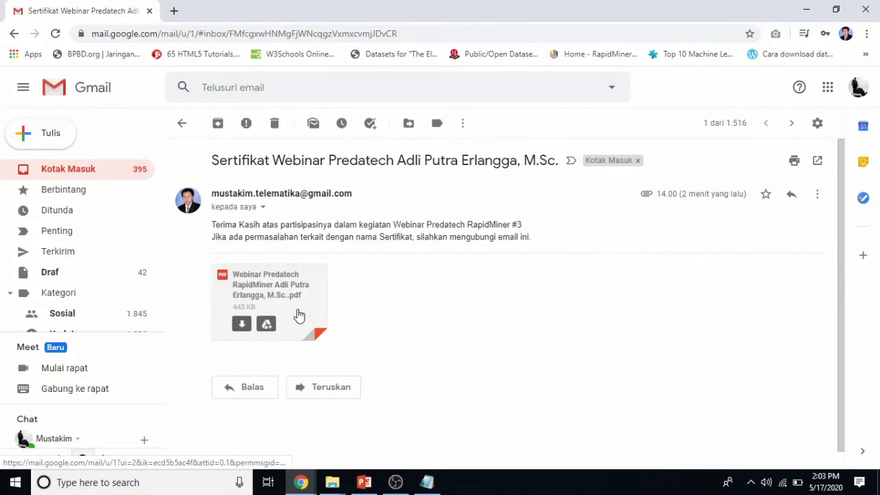
click(277, 291)
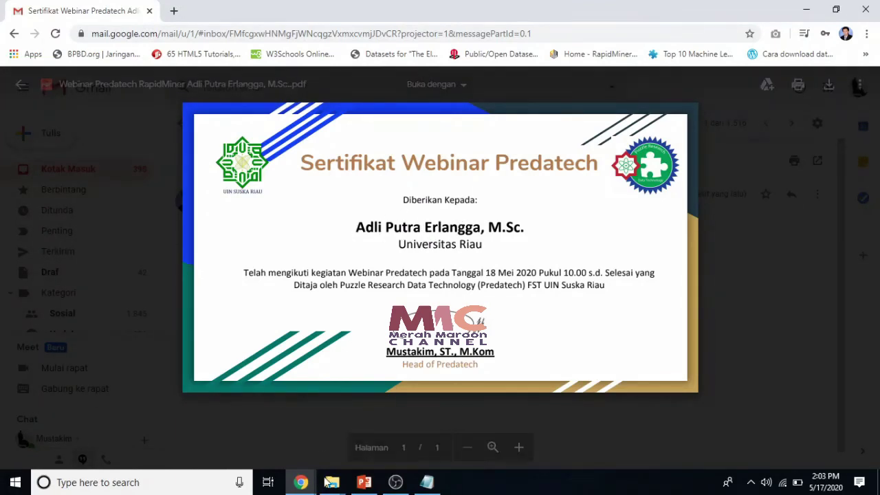
Check the responses sheet, then download the certificate PDF and show it in the Downloads folder.
mouse_move(301, 484)
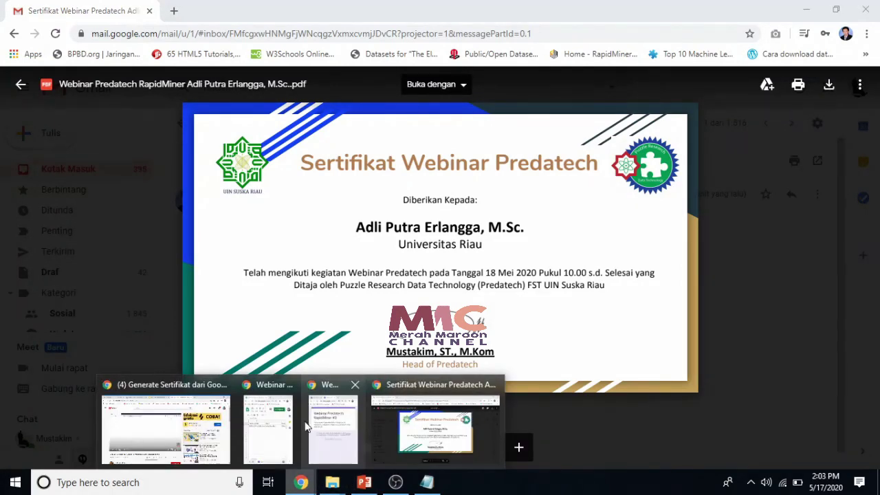
click(279, 426)
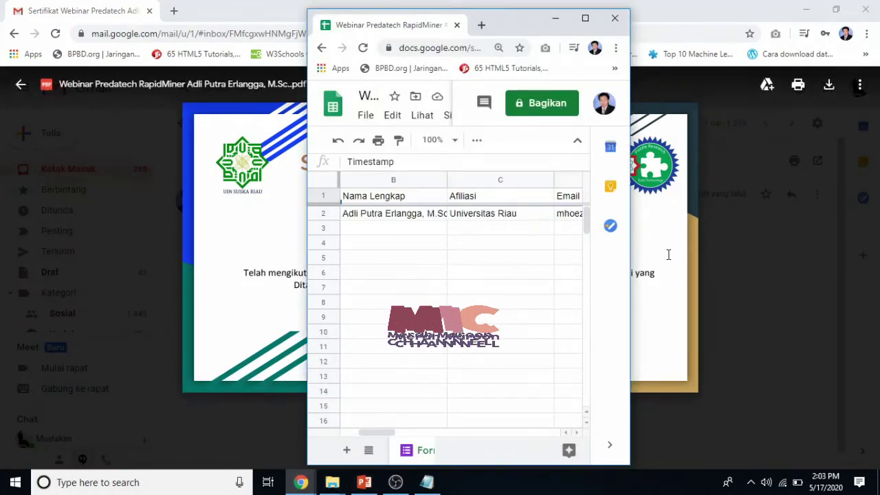
click(678, 250)
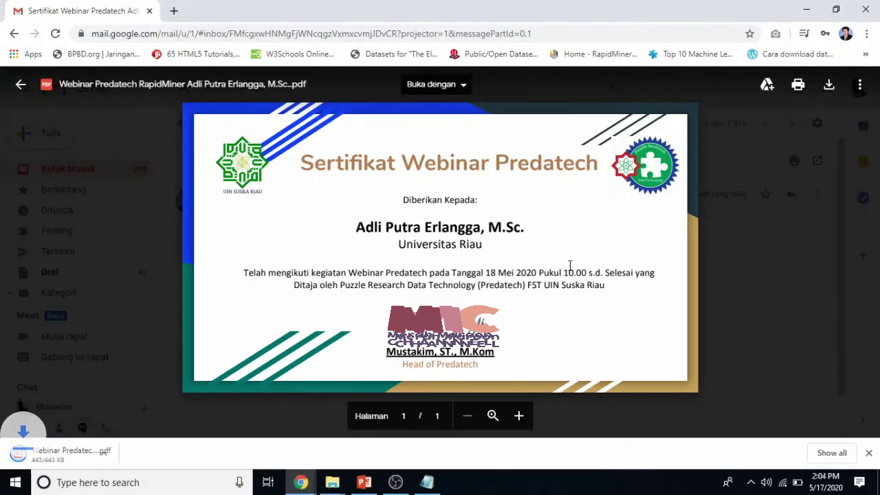
click(132, 455)
click(165, 412)
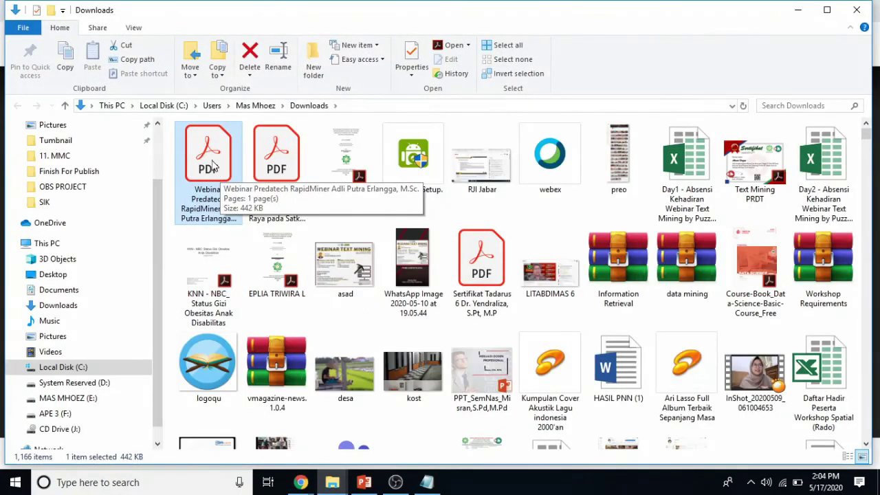
Open the downloaded certificate PDF in Acrobat and zoom out to 75%.
double_click(215, 159)
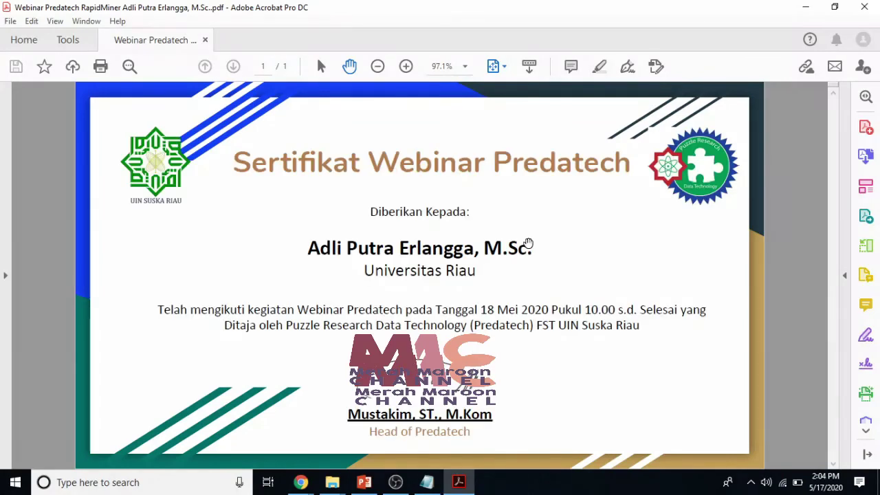
key(ctrl+minus)
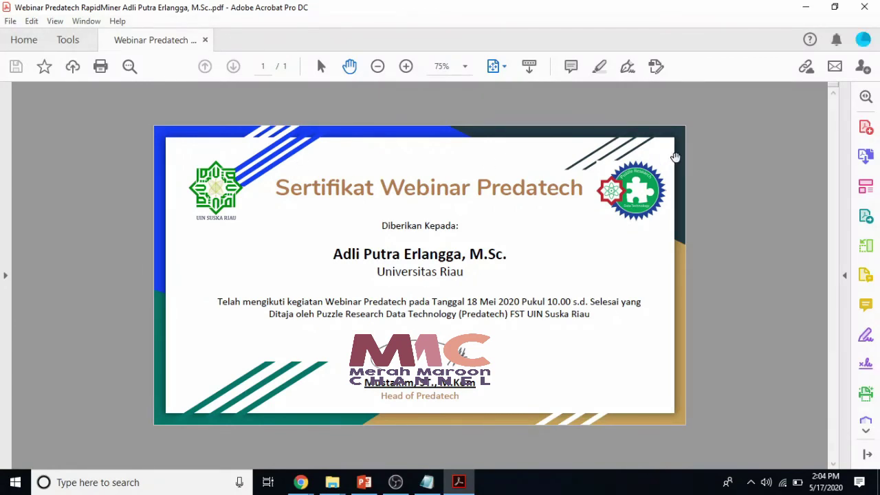
Close the certificate PDF, open the Sertifikat Peserta folder in Drive, then bring the form's thank-you page forward.
key(ctrl+q)
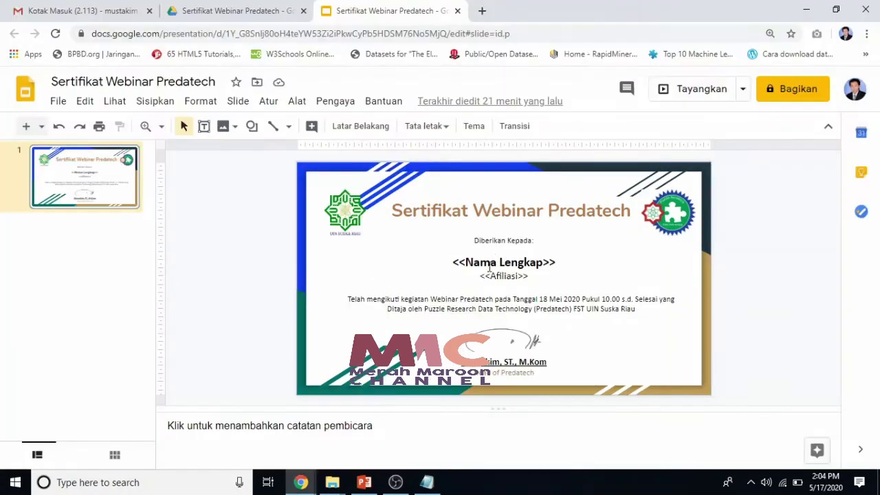
click(210, 12)
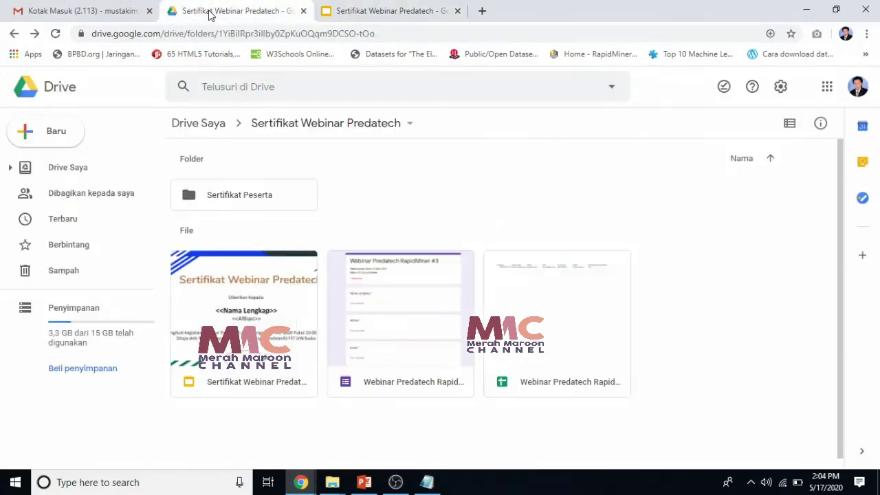
click(231, 304)
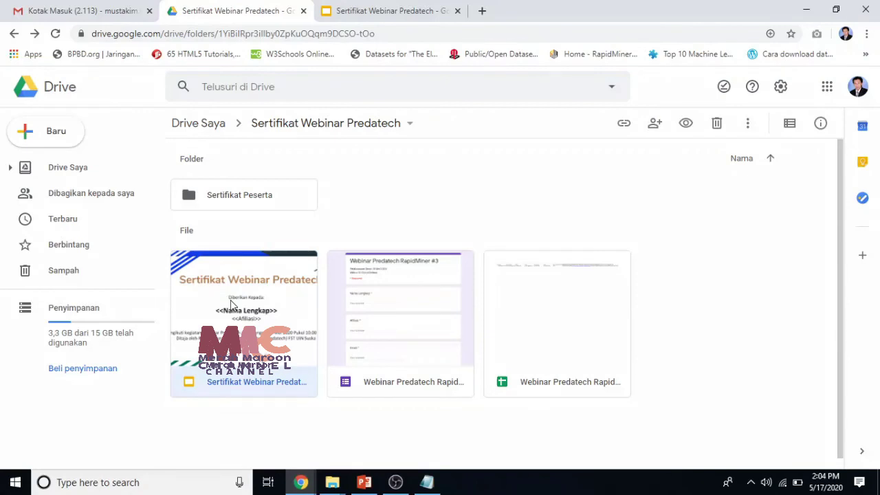
click(544, 335)
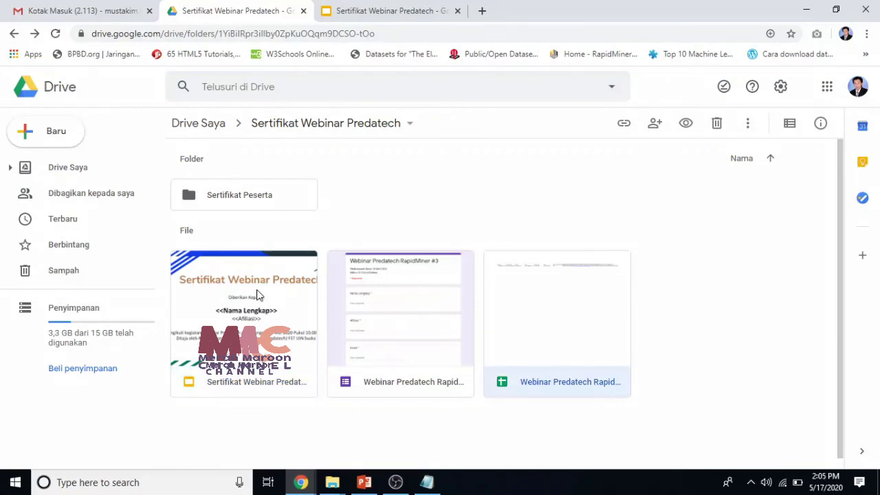
click(248, 199)
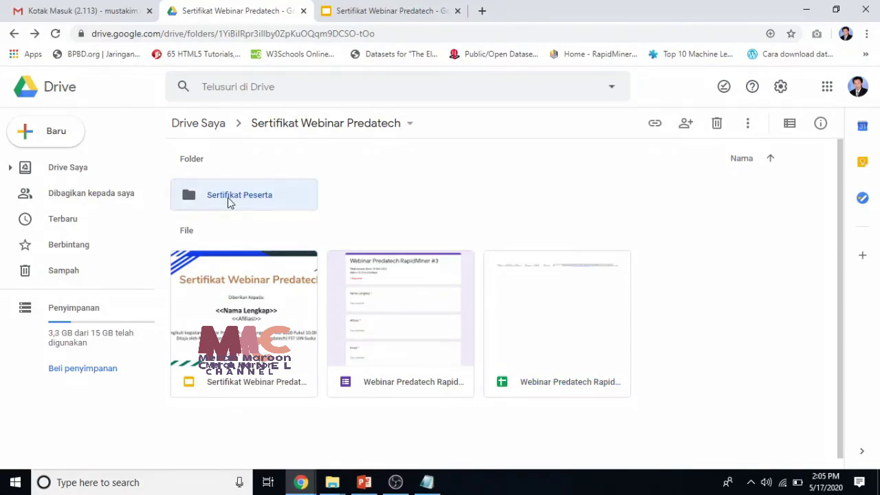
double_click(228, 198)
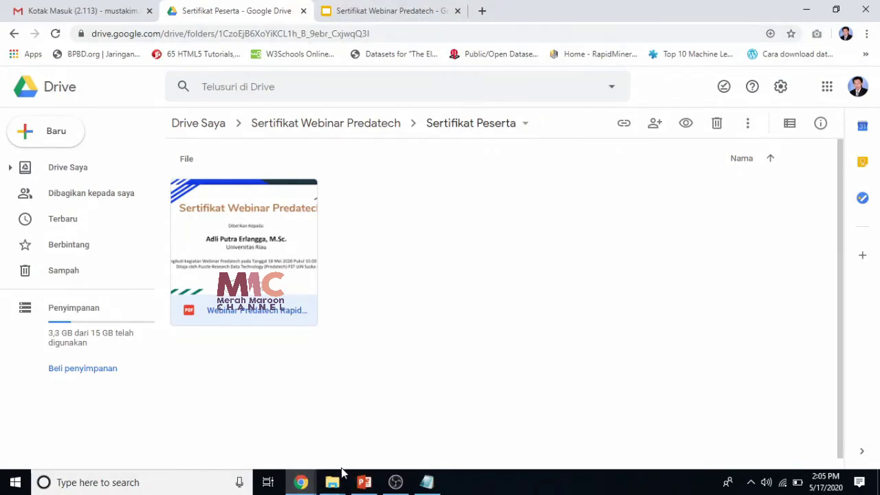
mouse_move(305, 480)
click(383, 434)
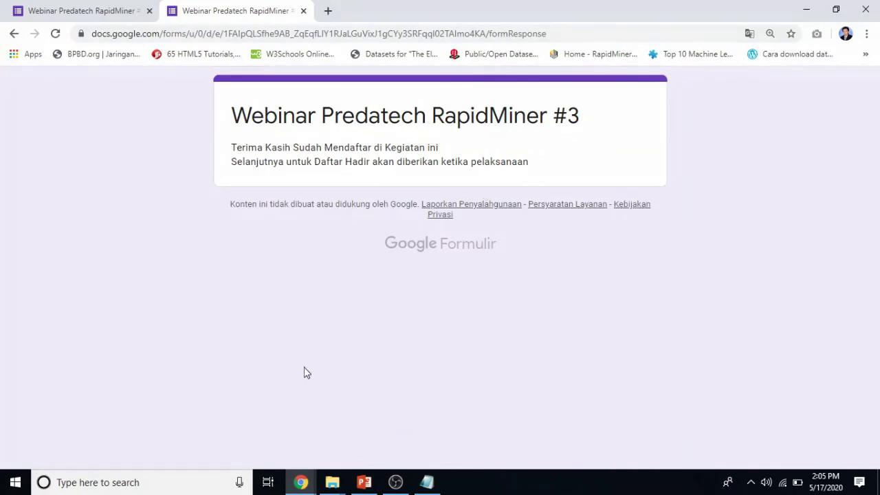
Turn off 'Batasi ke 1 tanggapan' in the webinar form's settings and save the change.
click(86, 11)
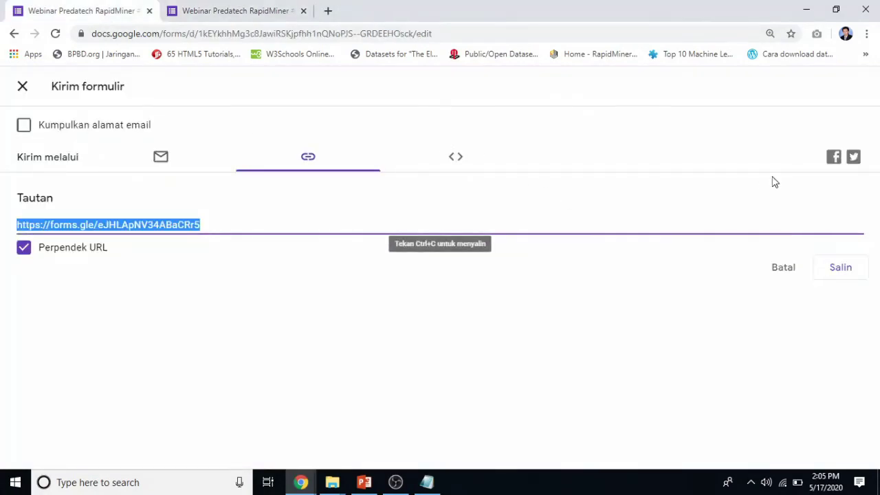
click(23, 87)
click(701, 93)
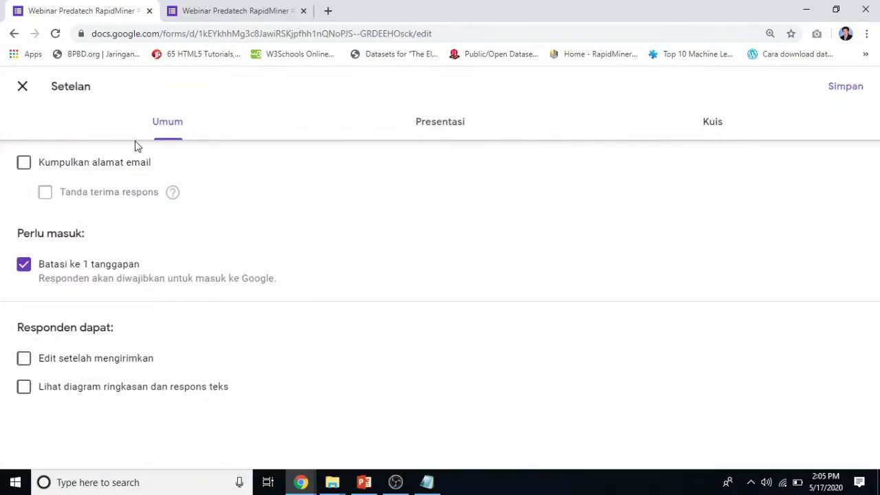
click(80, 270)
click(833, 90)
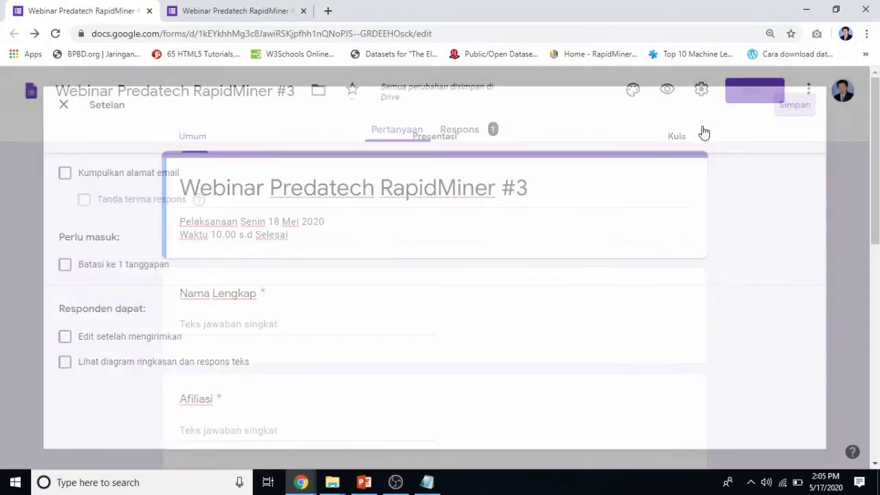
Review the single response on the Respons tab, then reload a blank registration form in the second tab.
click(458, 130)
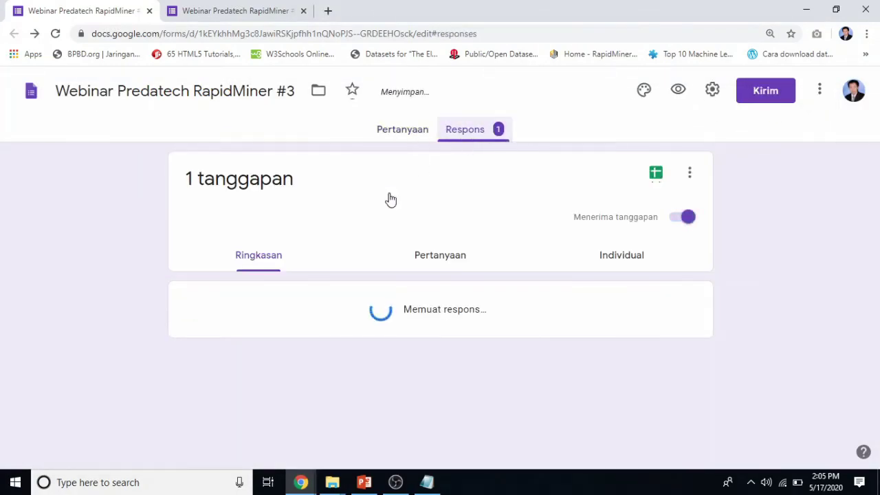
scroll(310, 370, down, 2)
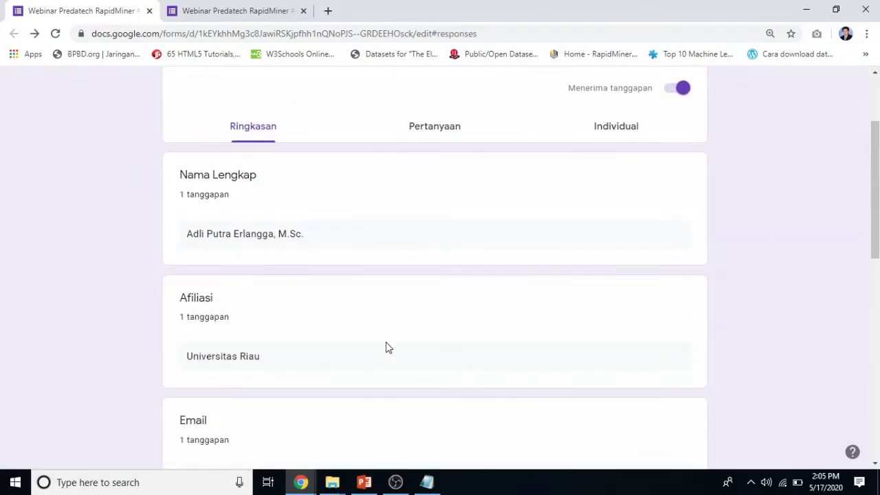
scroll(385, 347, up, 2)
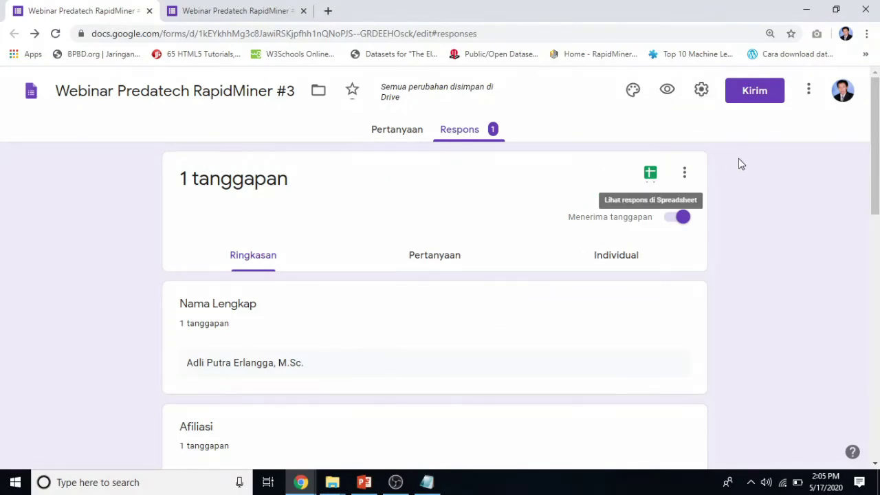
click(259, 15)
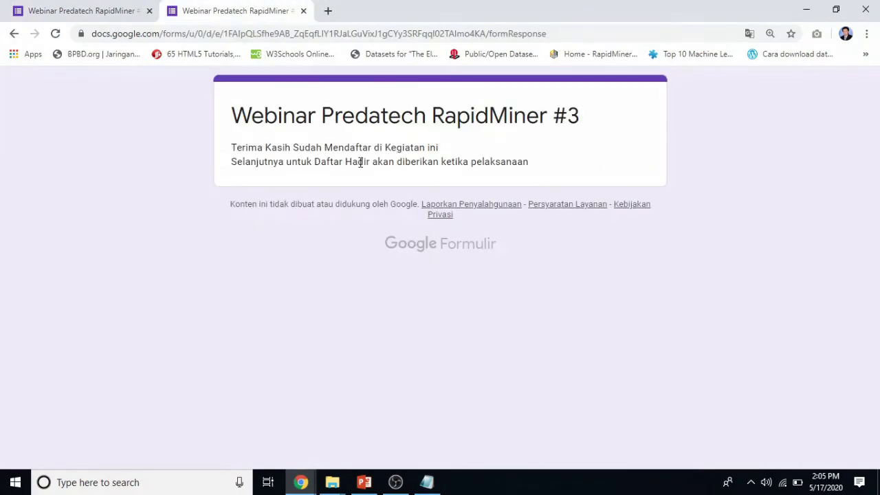
click(13, 34)
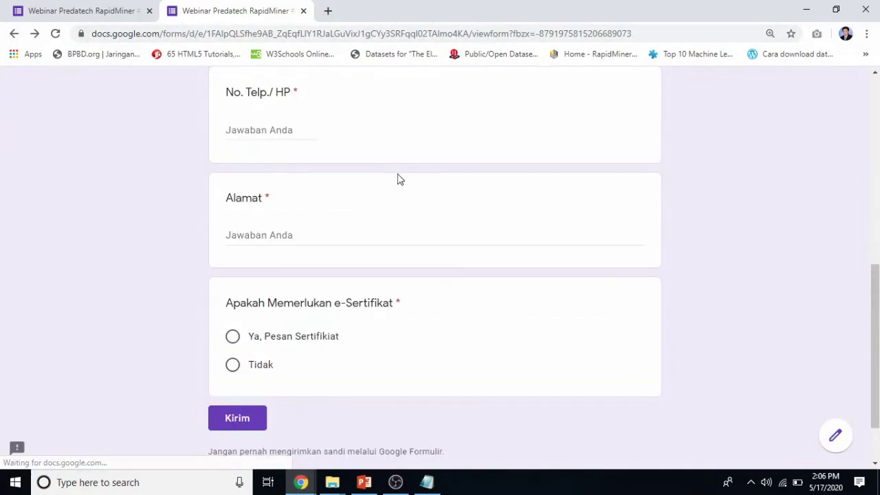
scroll(436, 255, up, 15)
Enter the participant's full name, affiliation 'UIN Suska Riau' and e-mail address in the registration form.
click(285, 271)
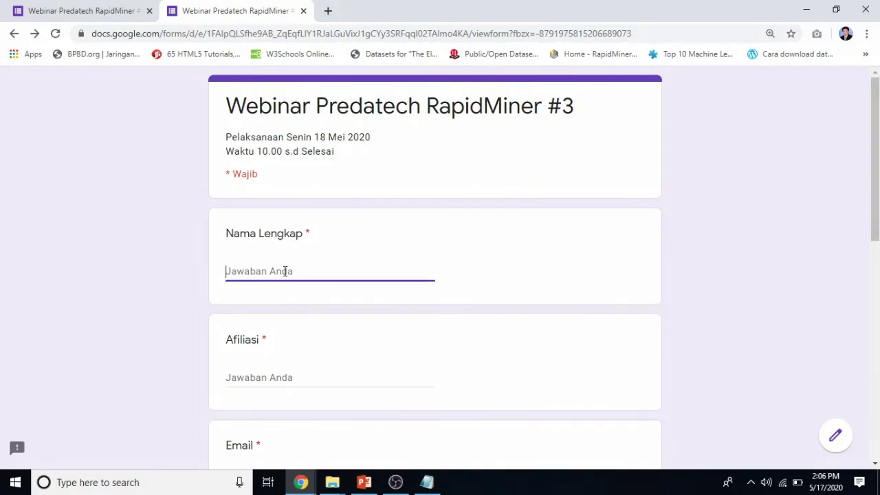
text(Nama)
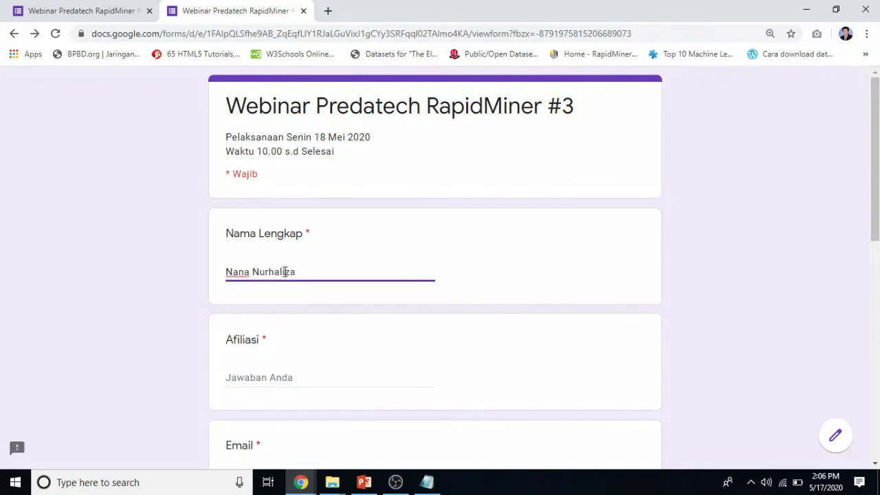
scroll(306, 342, down, 1)
click(293, 316)
text(UIN Suska Riau)
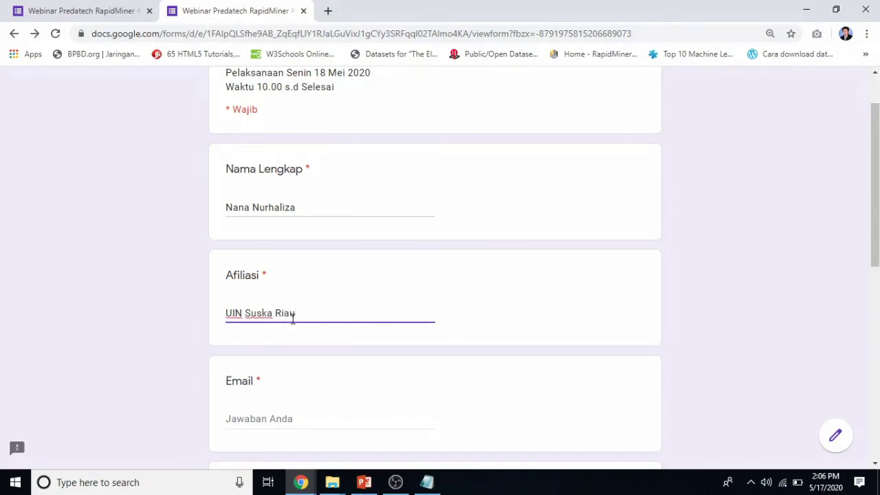
scroll(293, 318, down, 2)
click(276, 285)
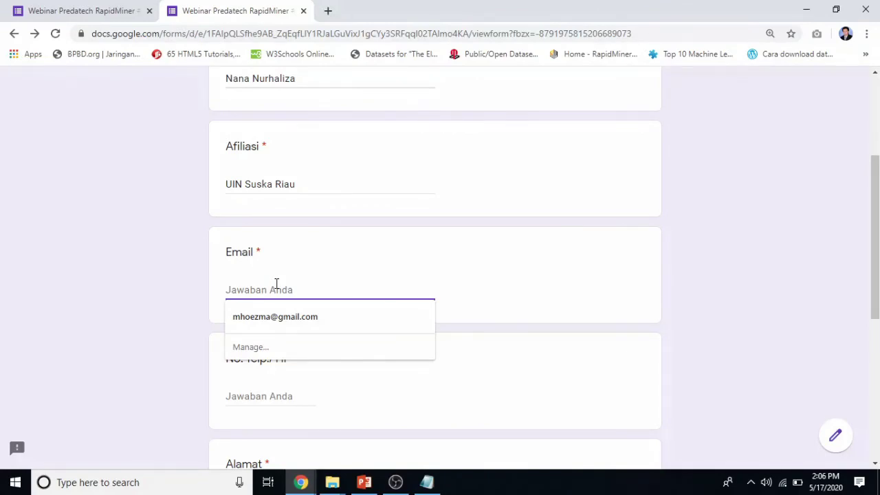
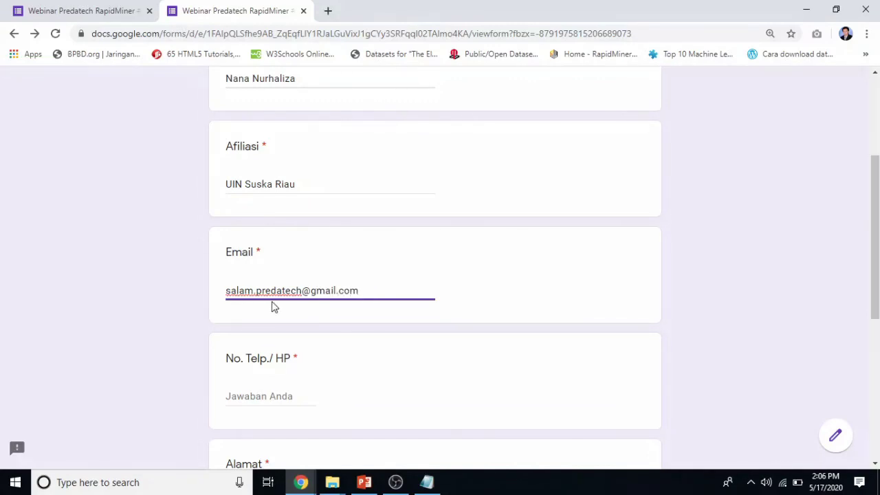
scroll(365, 289, up, 3)
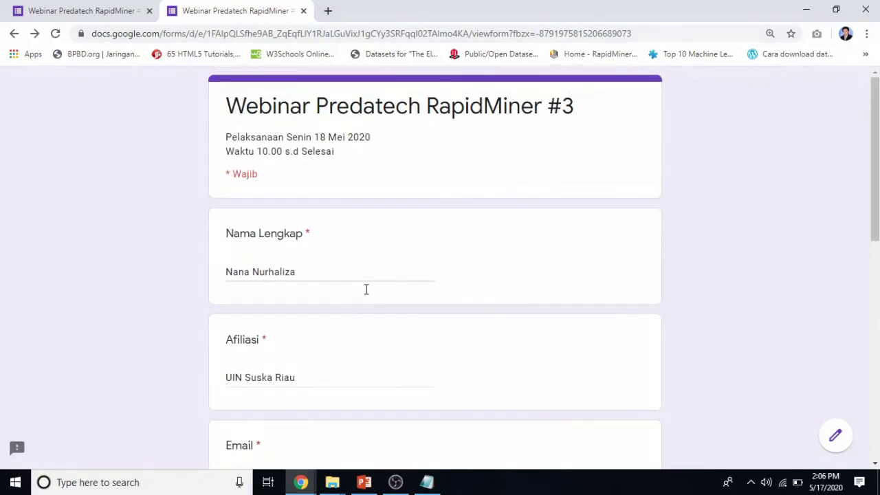
scroll(365, 294, down, 3)
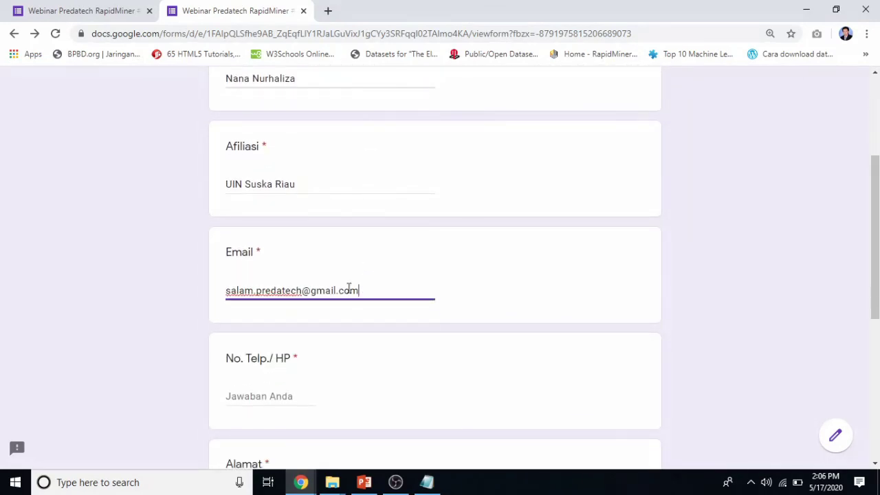
Expand the affiliation to 'Universitas Islam Negeri Sultan Syarif Kasim Riau'.
double_click(234, 184)
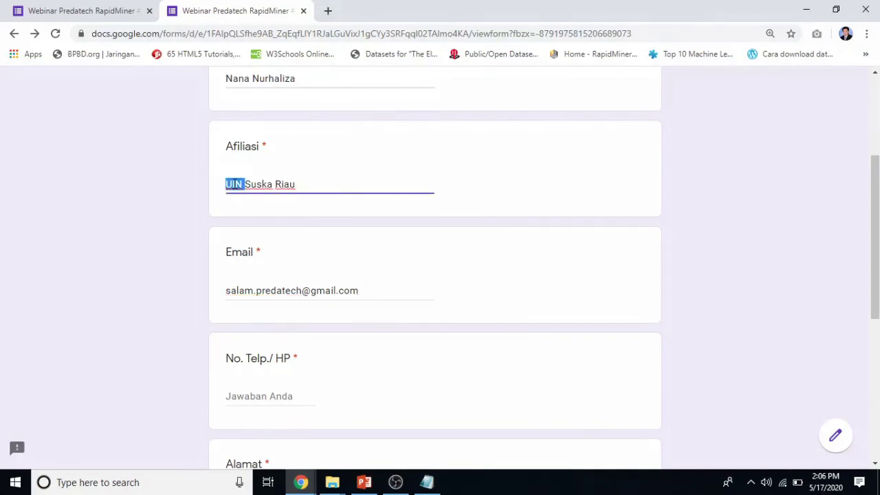
text(Uin)
text(versitas Is)
text(lam Negeri)
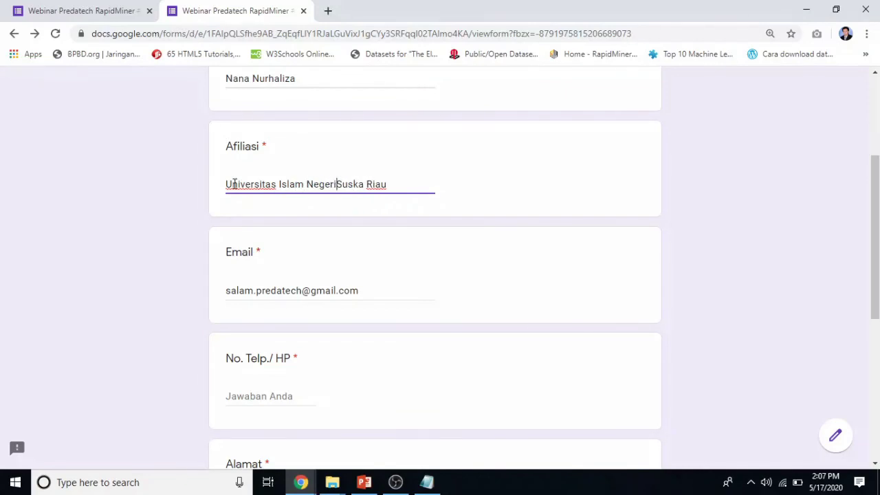
key(ctrl+shift+Right)
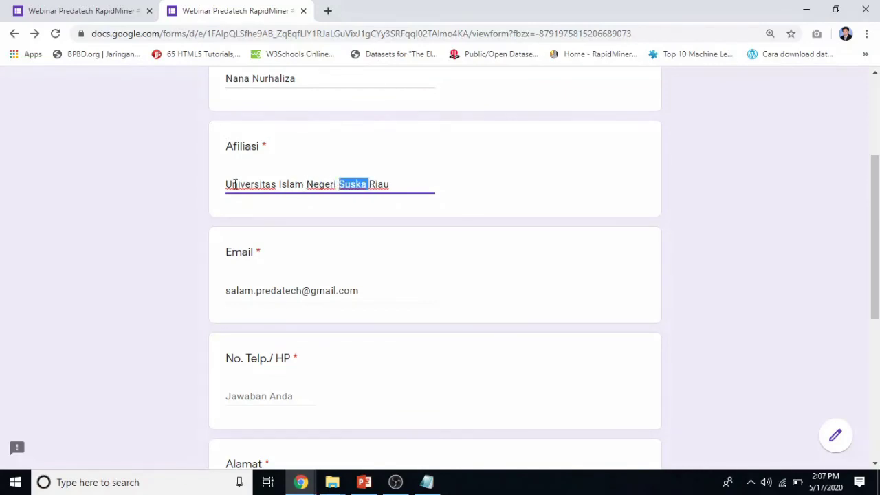
text(Sultan S)
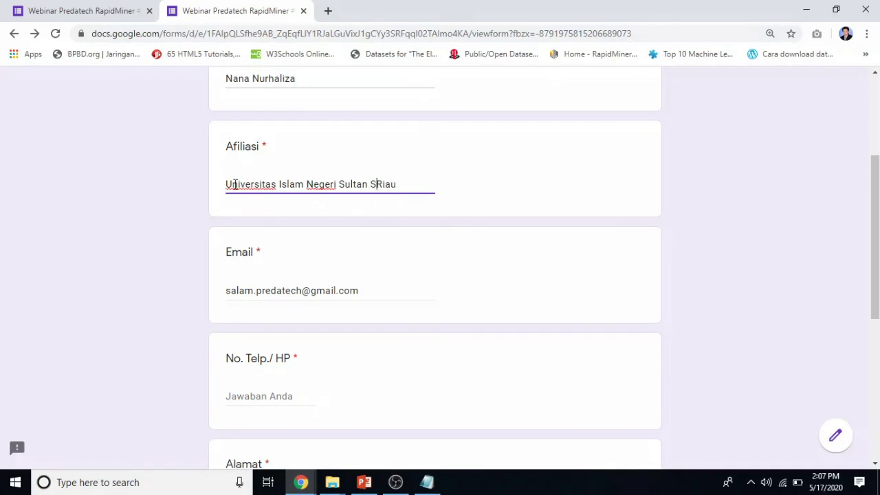
text(yarid)
key(BackSpace)
text(f Kasim)
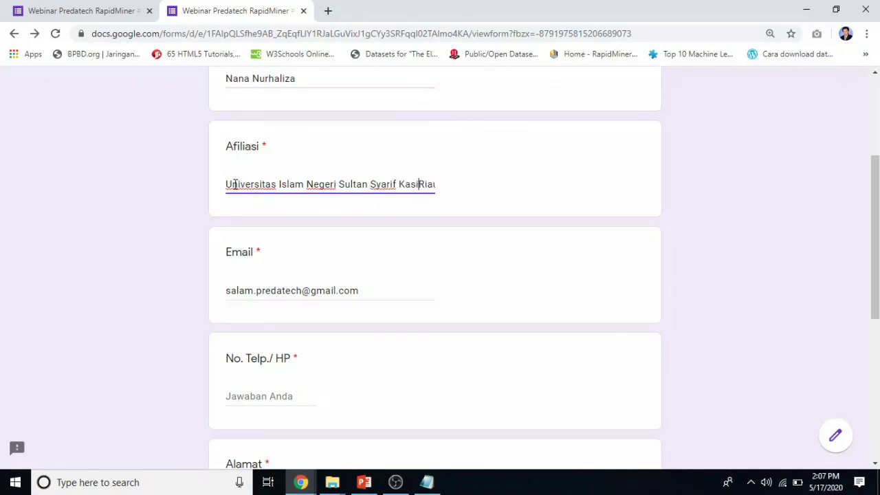
key(Right)
key(Right)
key(Right)
key(Right)
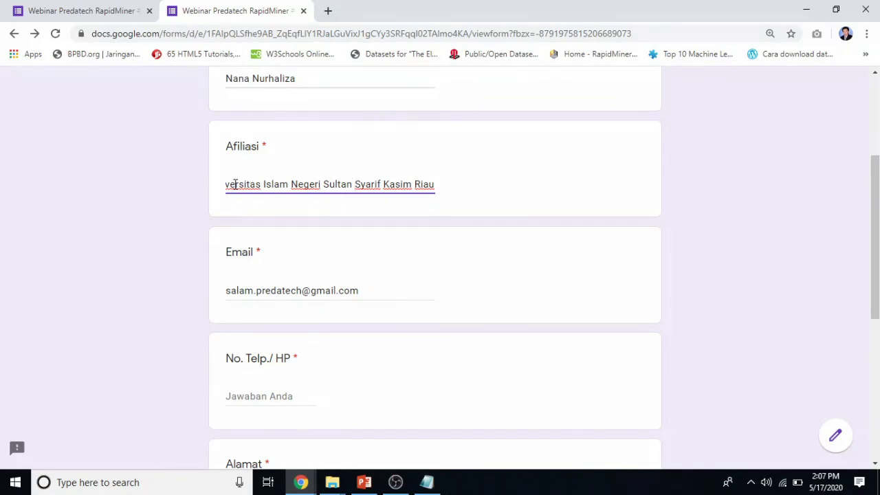
key(Home)
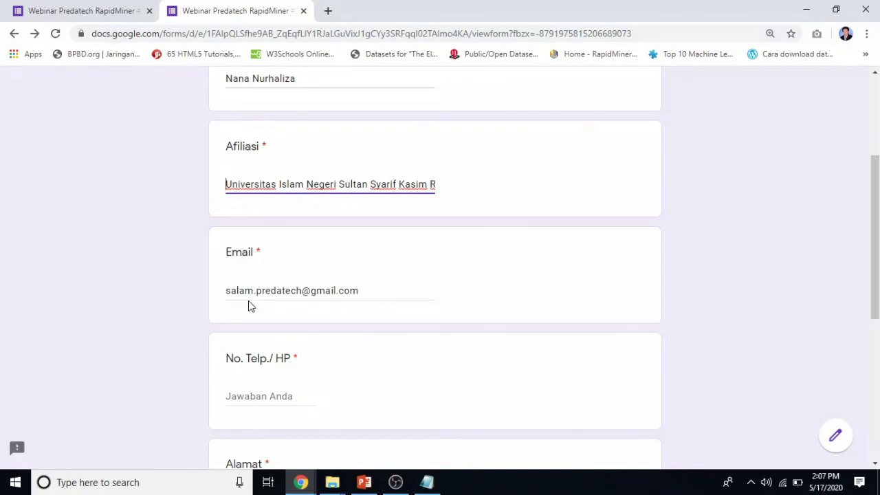
Fill in the phone number and address, choose 'Ya, Pesan Sertifikat', and submit the registration.
scroll(352, 292, down, 2)
click(266, 266)
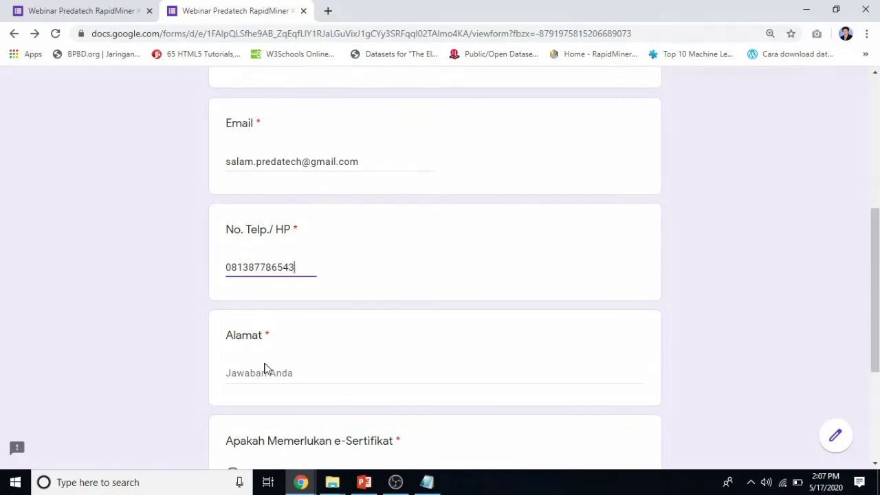
click(265, 373)
text(Sukajadi)
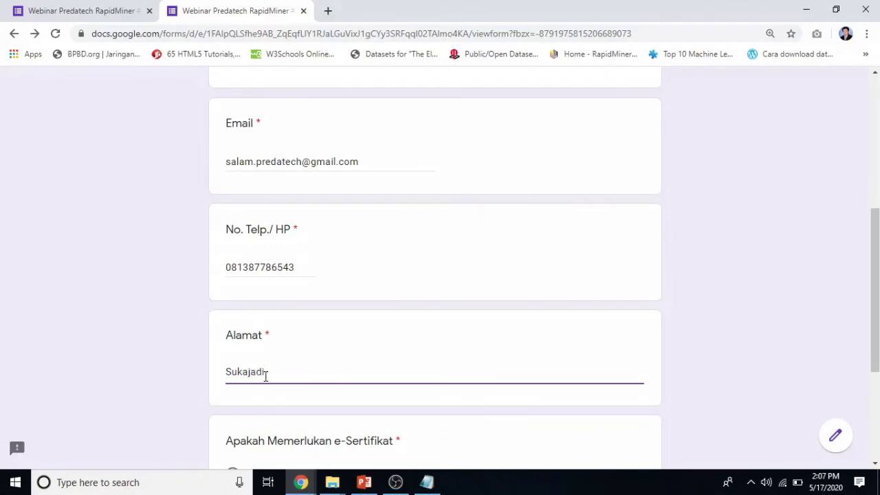
scroll(300, 379, down, 3)
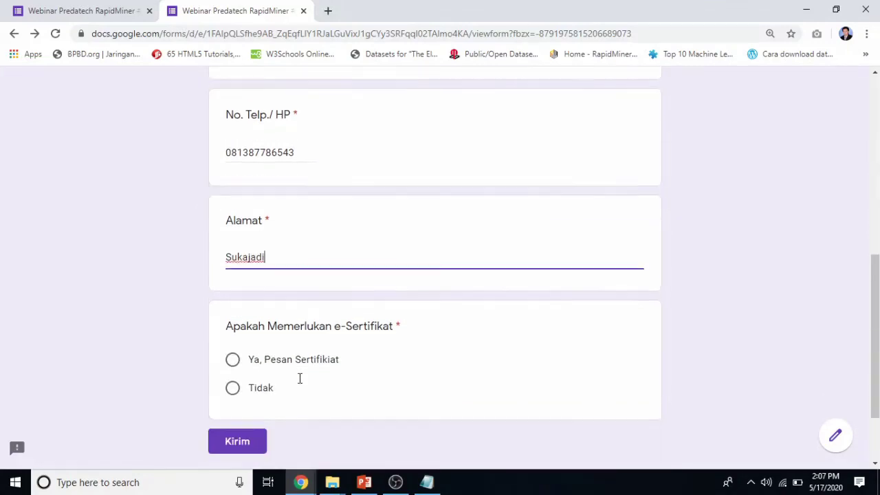
click(253, 281)
click(236, 359)
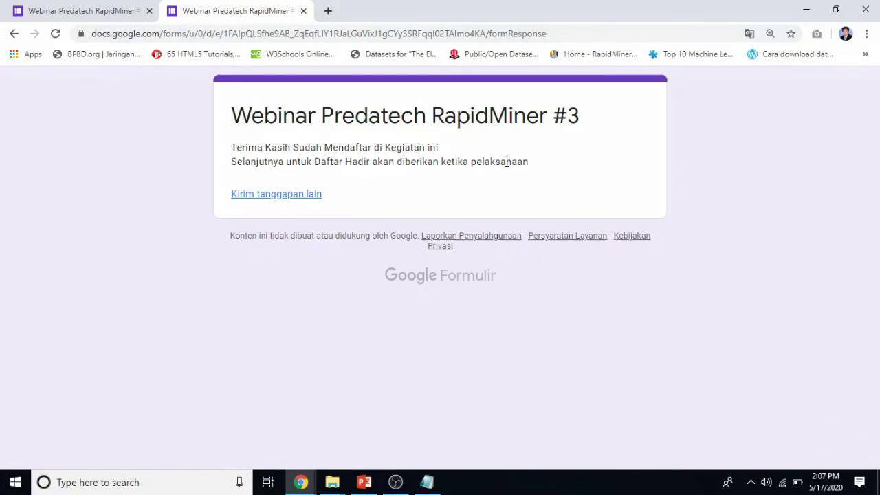
Reload the Sertifikat Peserta folder in Drive and show it as a list to see the second 442 KB certificate.
click(299, 483)
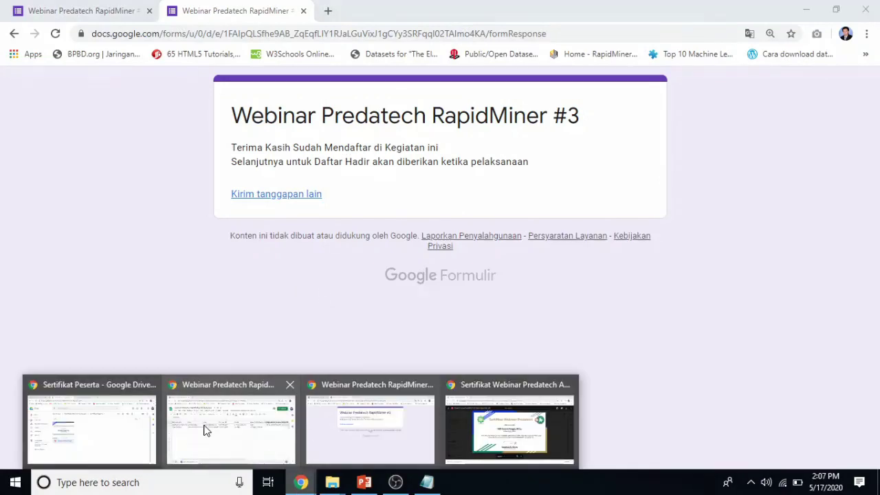
click(112, 422)
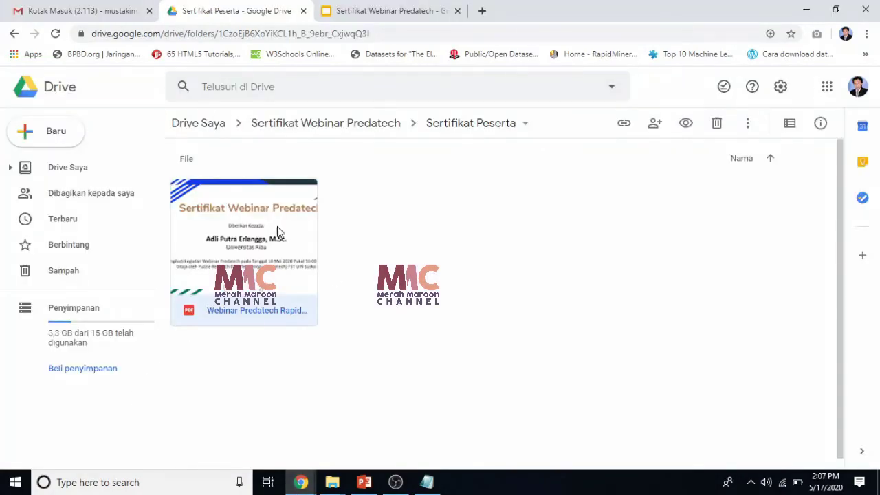
click(55, 33)
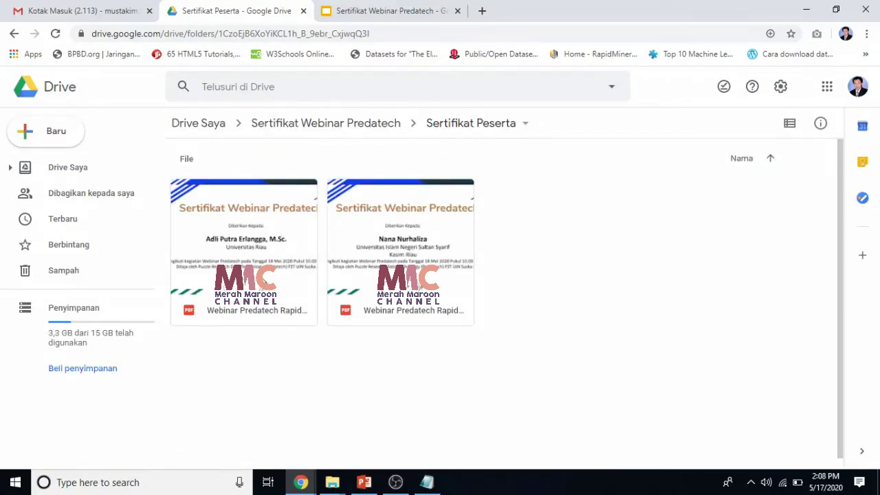
click(264, 281)
click(790, 124)
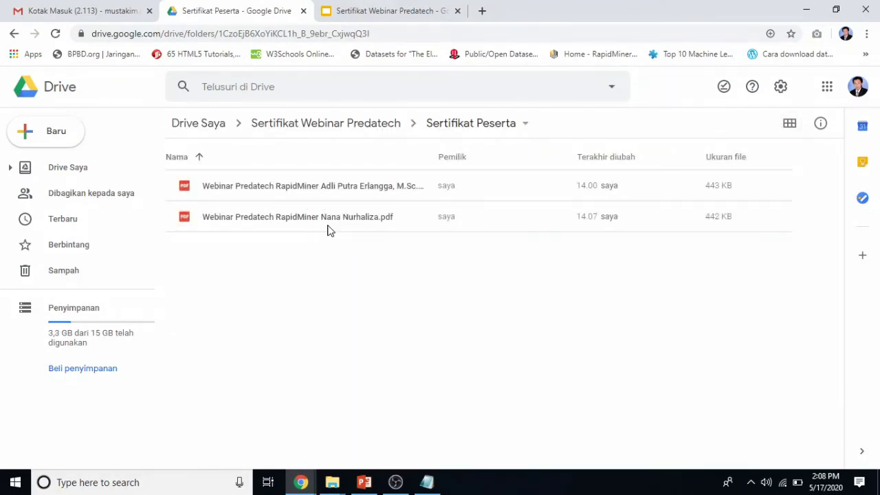
Sign in to the participant's Google account in a new tab with its password and open its Gmail.
click(482, 13)
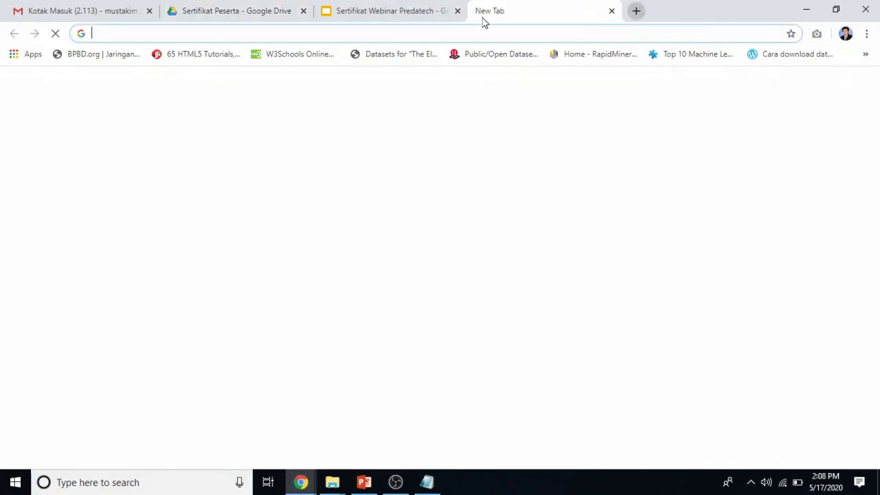
click(860, 86)
scroll(742, 328, down, 2)
click(737, 304)
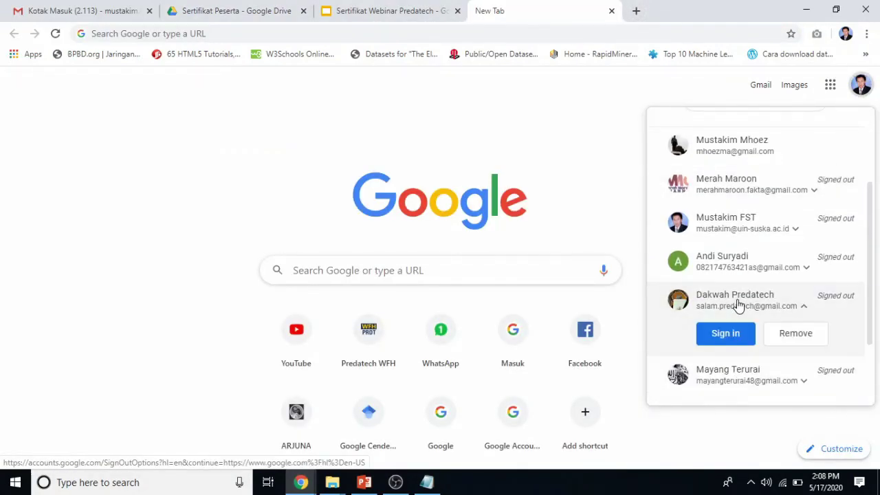
click(723, 336)
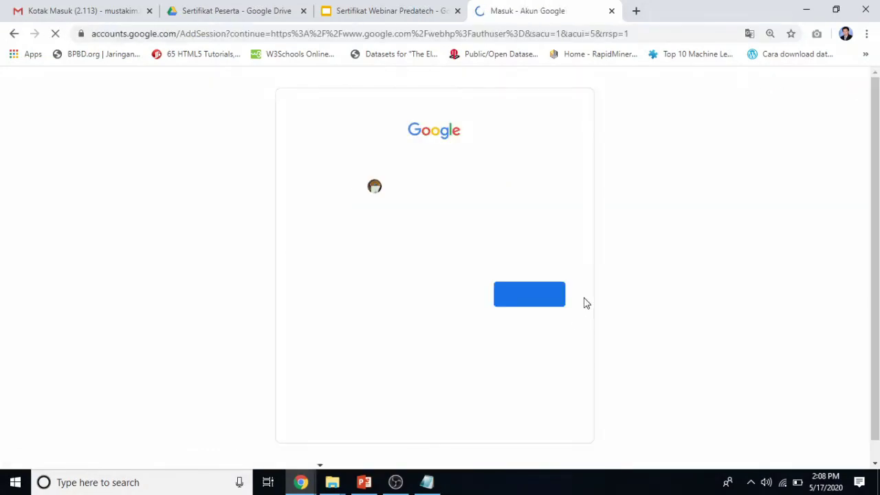
click(514, 295)
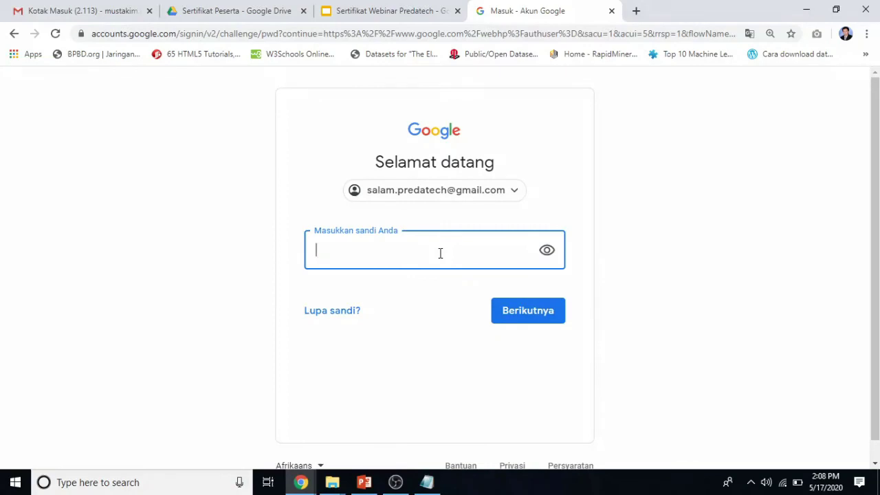
text(•••)
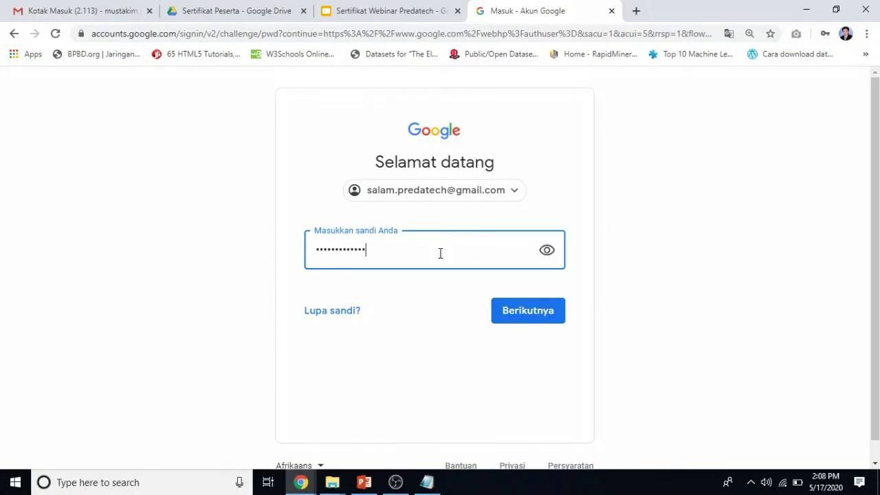
click(506, 316)
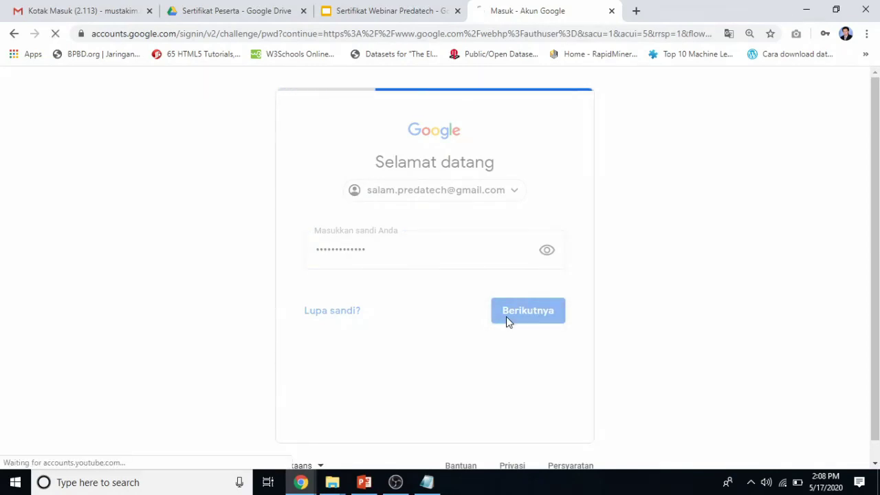
click(822, 86)
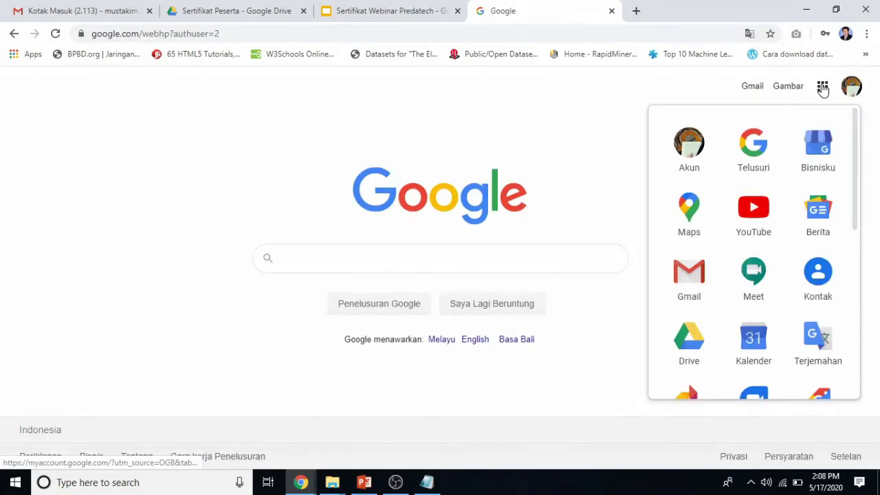
click(690, 273)
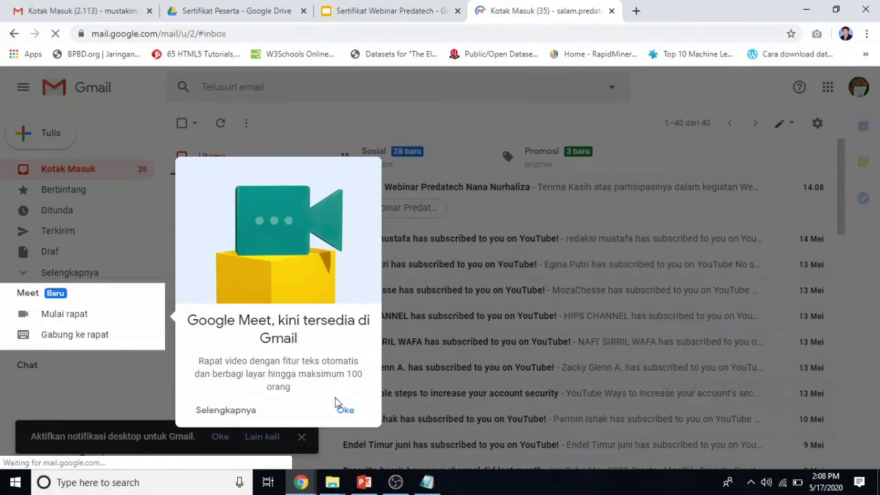
Dismiss the Meet promo, open the 'Sertifikat Webinar Predatech' e-mail and preview its PDF certificate.
click(341, 408)
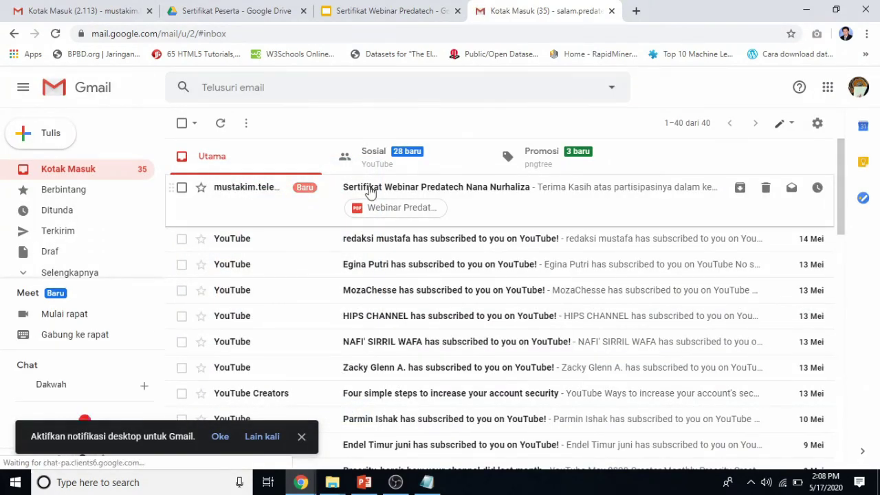
click(495, 205)
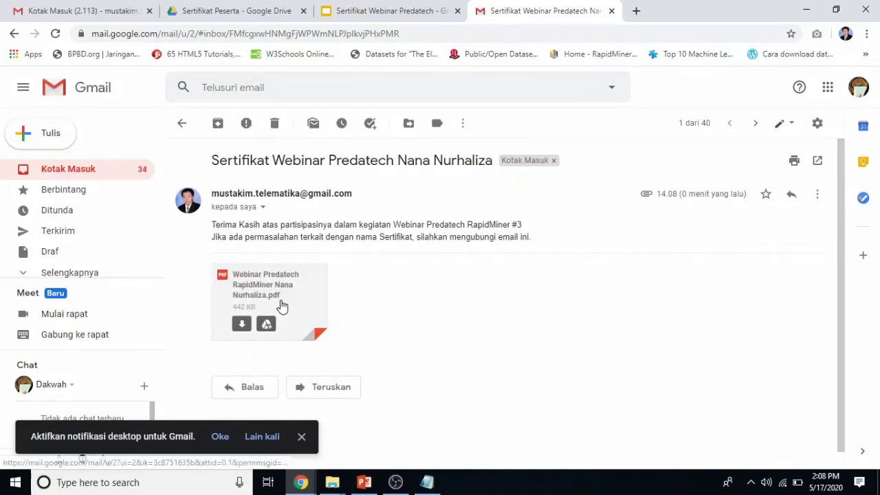
click(294, 297)
click(294, 291)
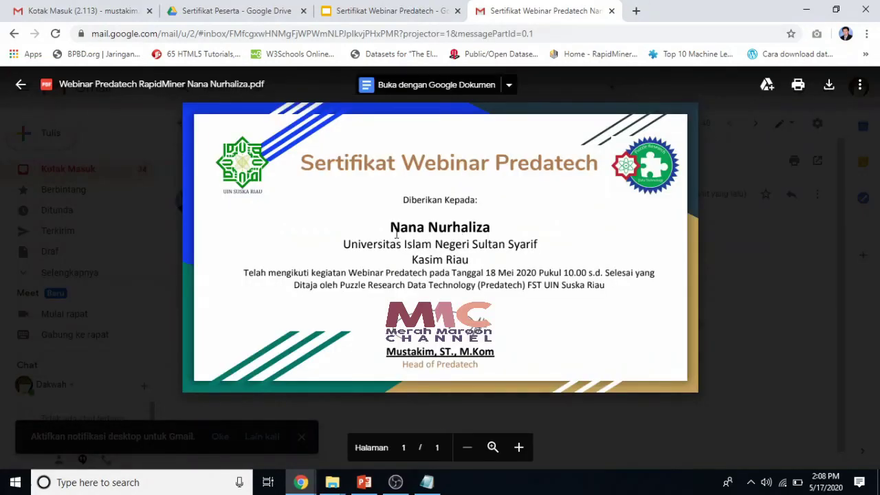